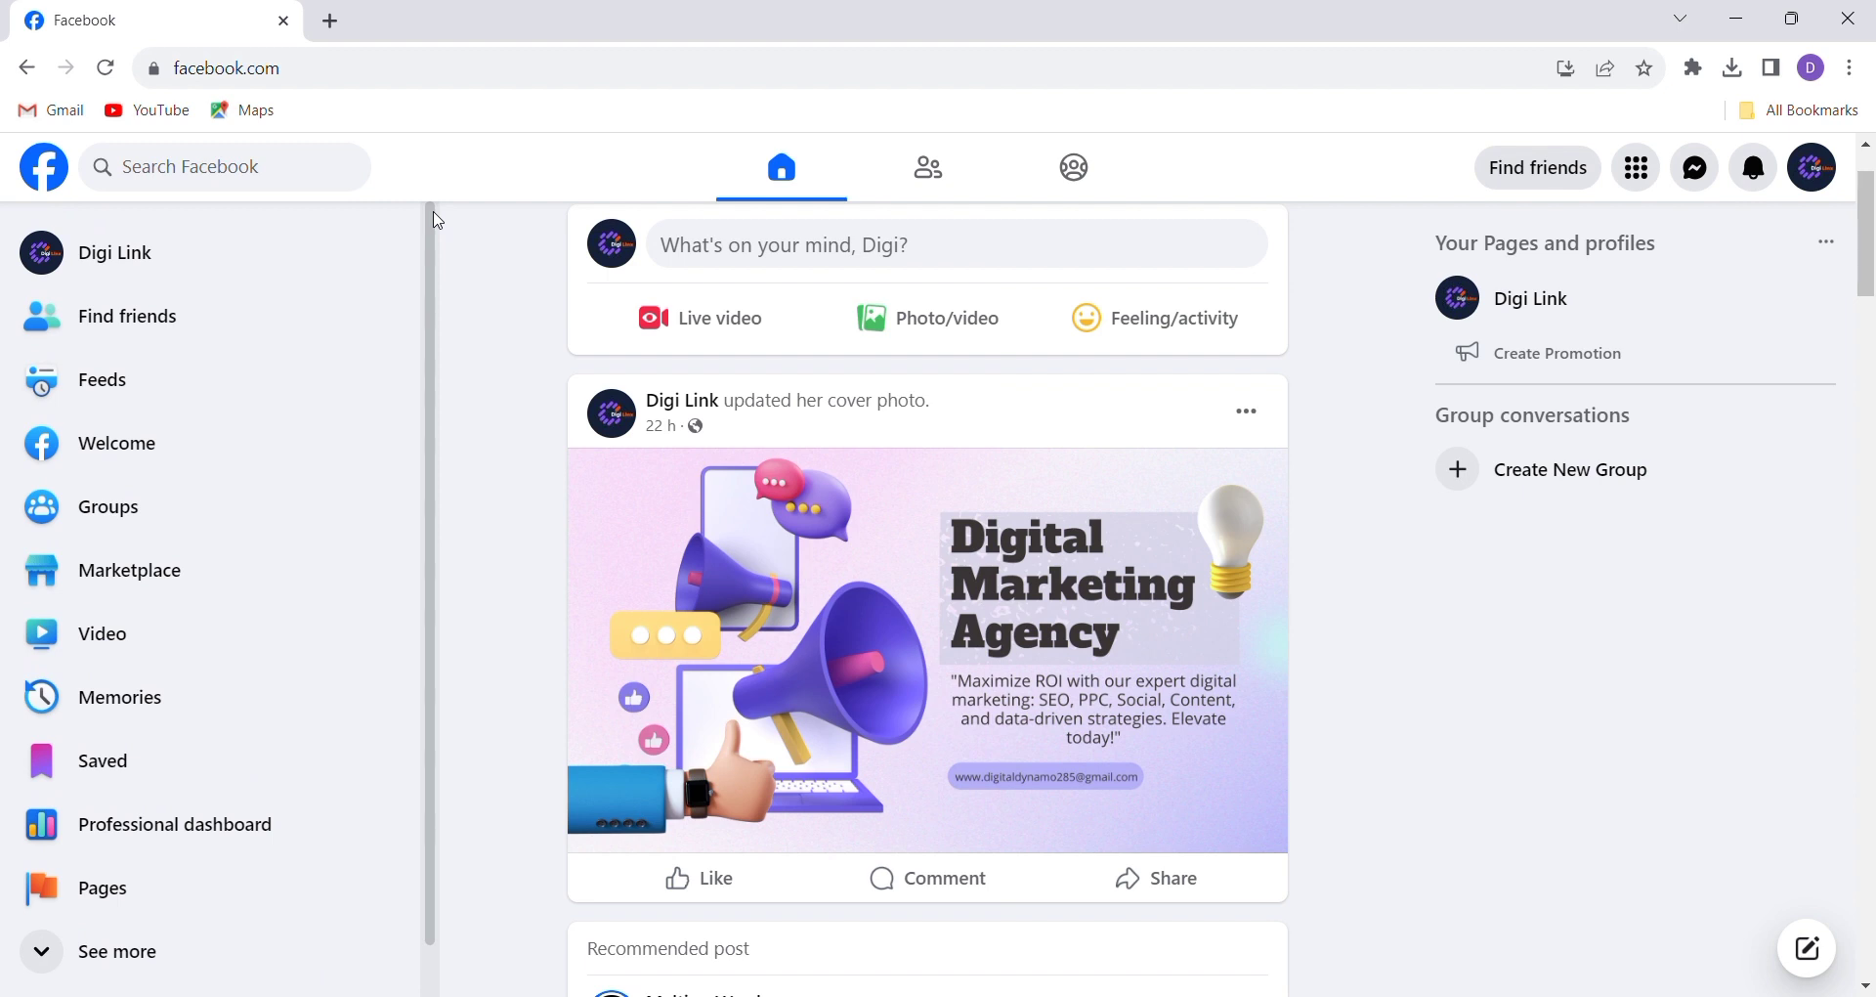
Go to the Pages section from the left sidebar to see Discover Pages
scroll(437, 220, "down", 2)
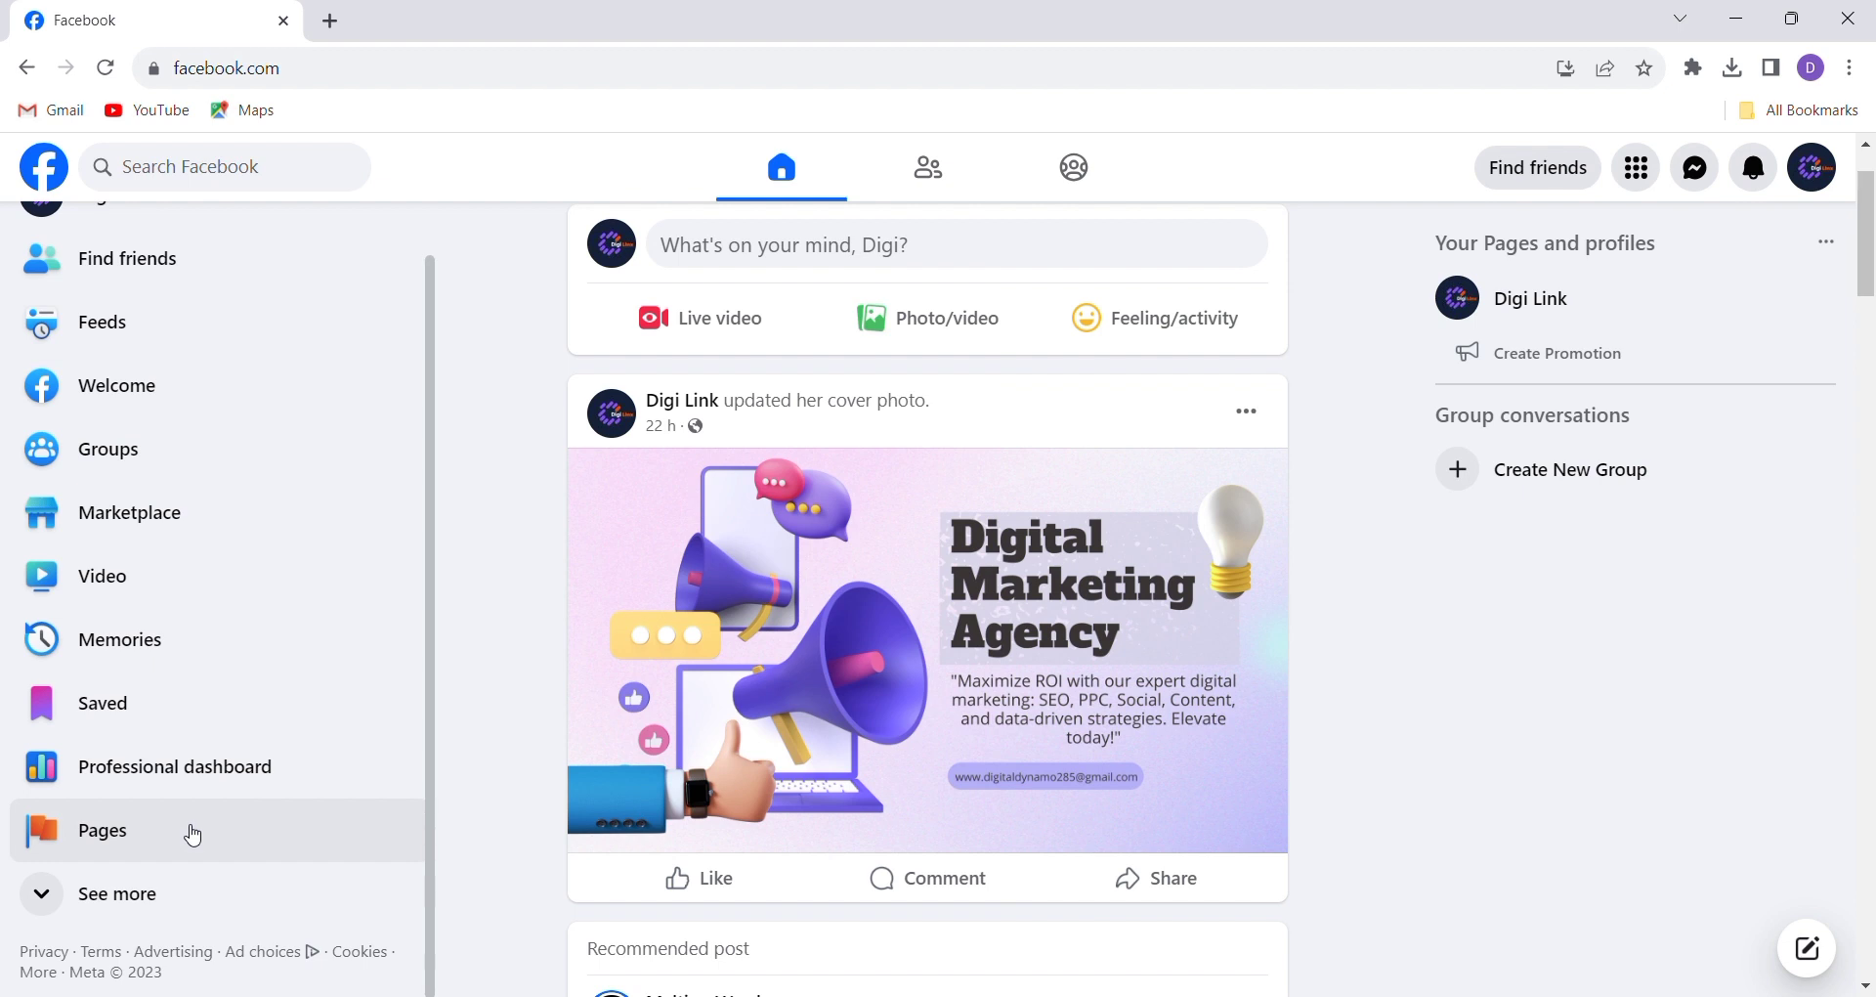
left_click(193, 835)
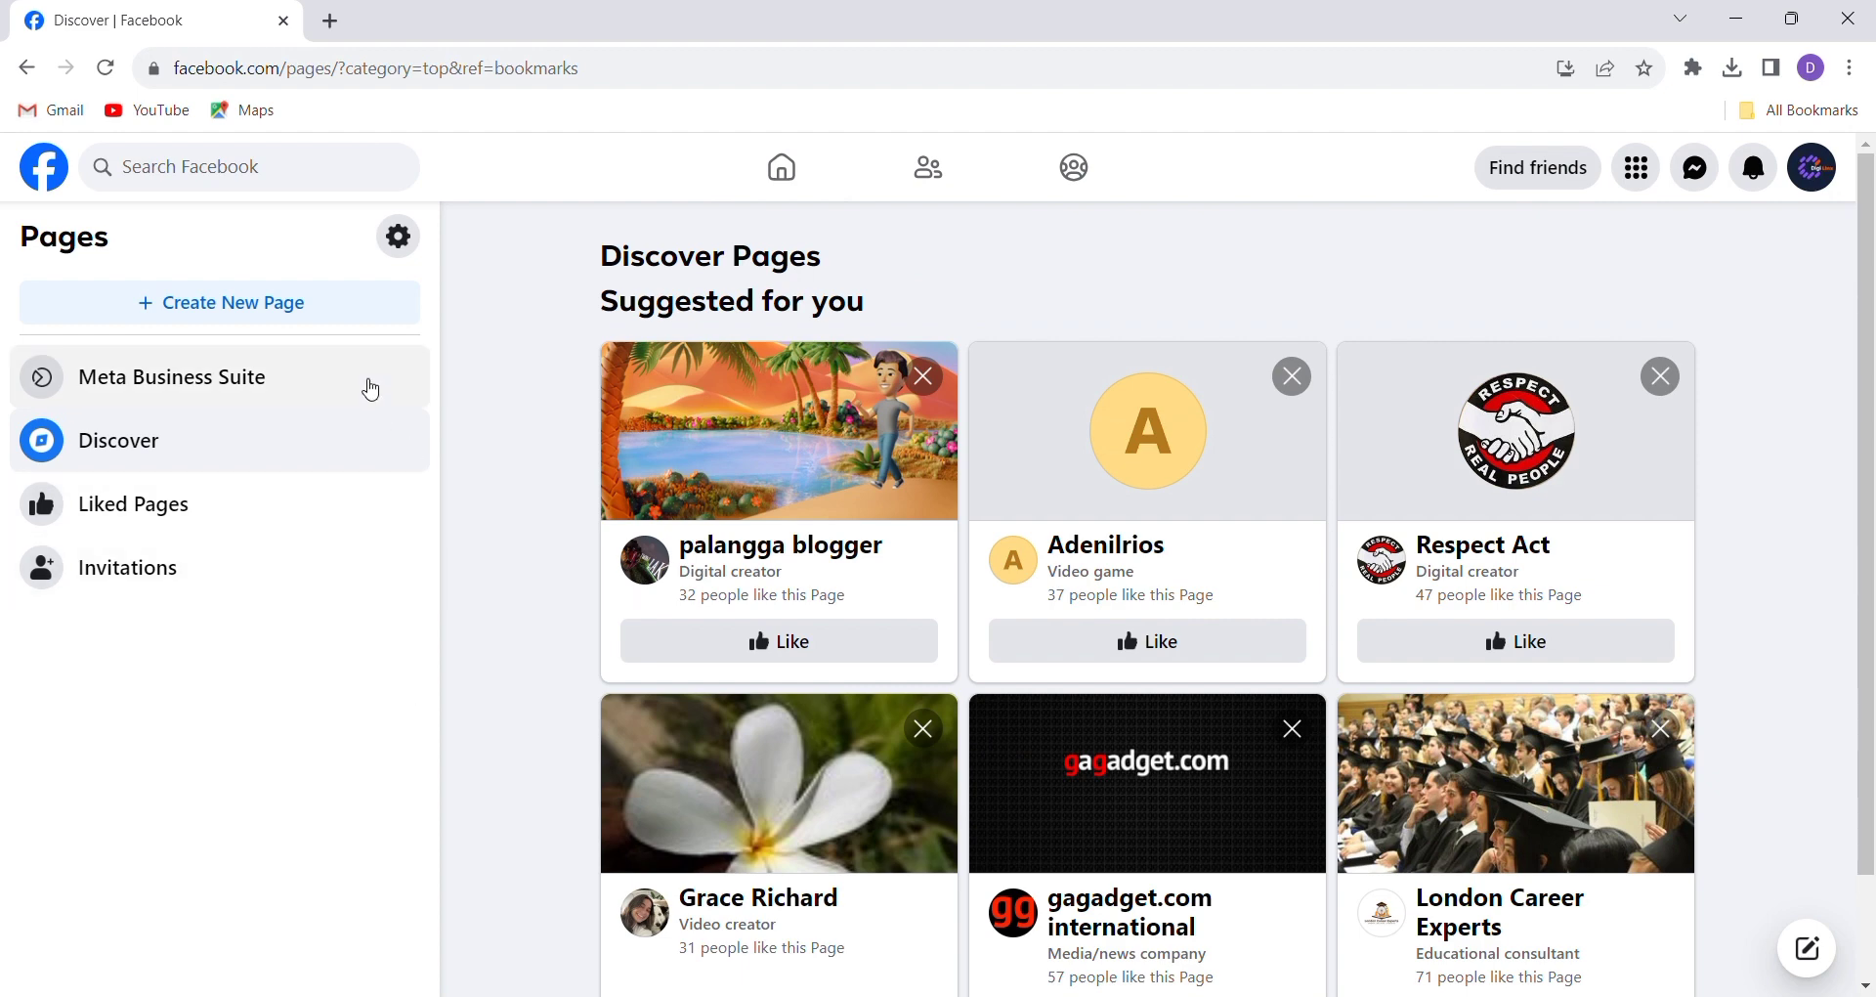
Start a new Page named 'Digital Dynamo' with the category Social media agency
left_click(341, 309)
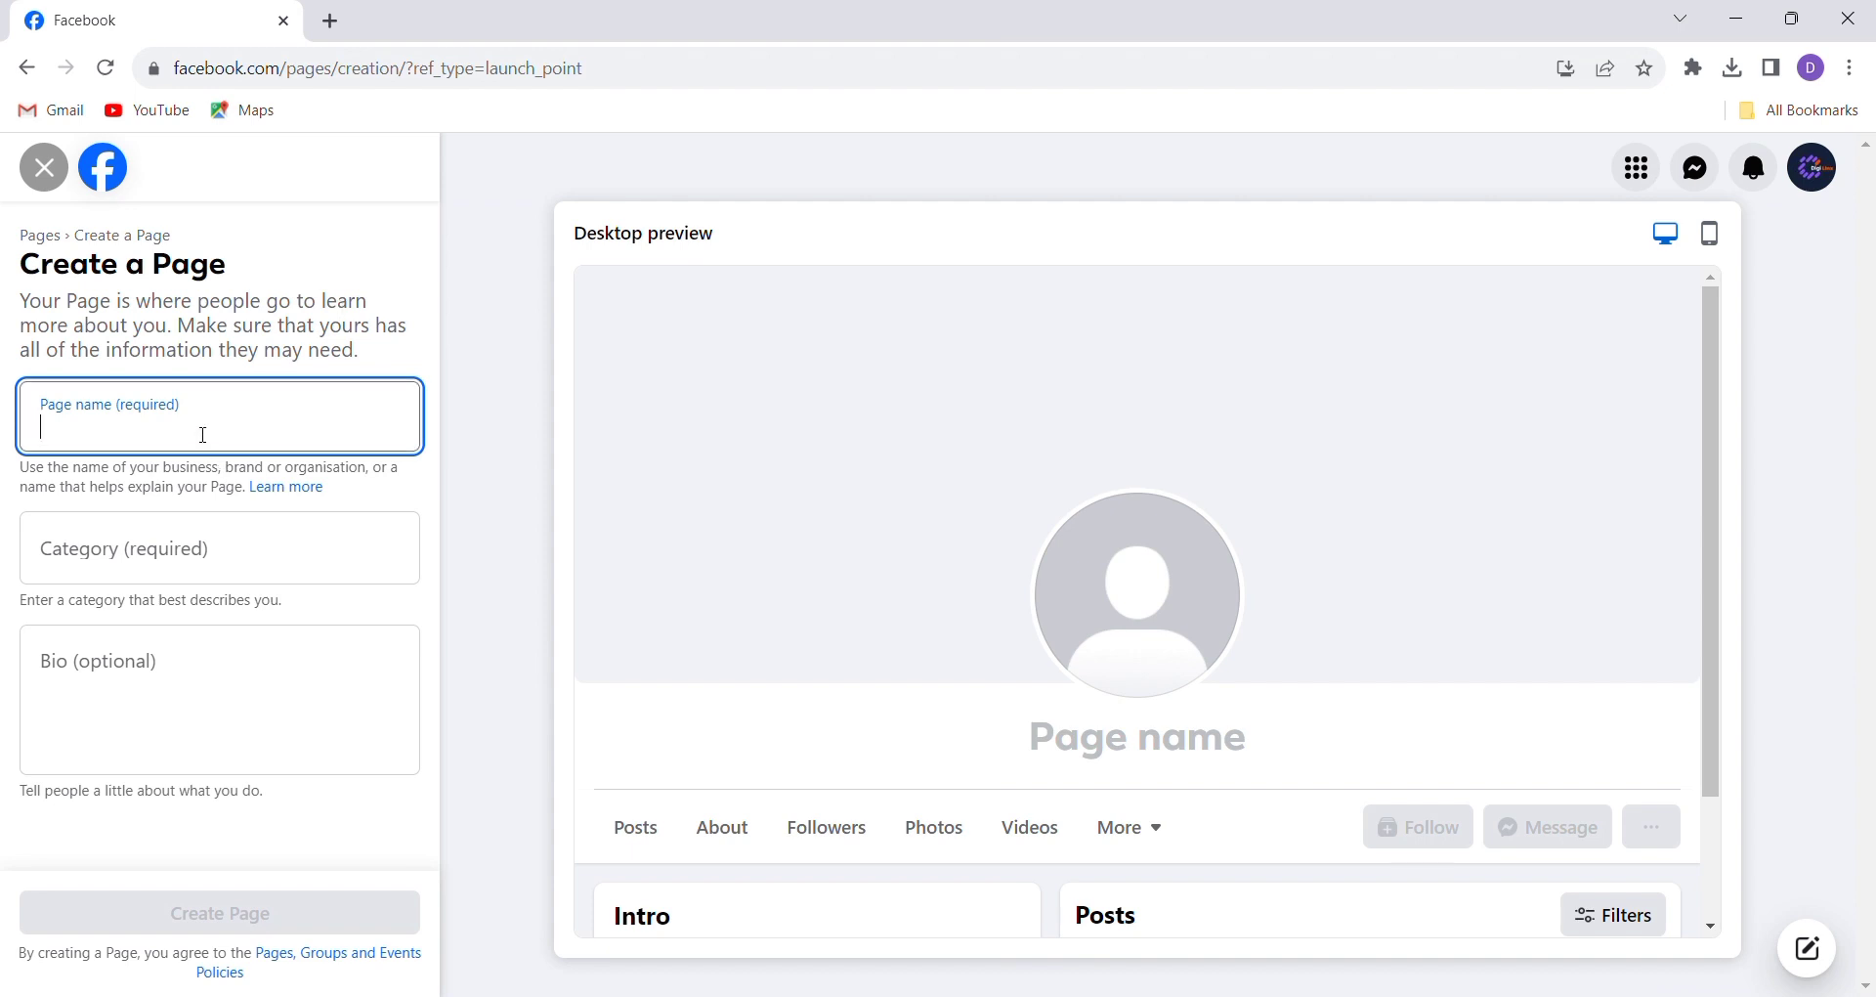
type("D")
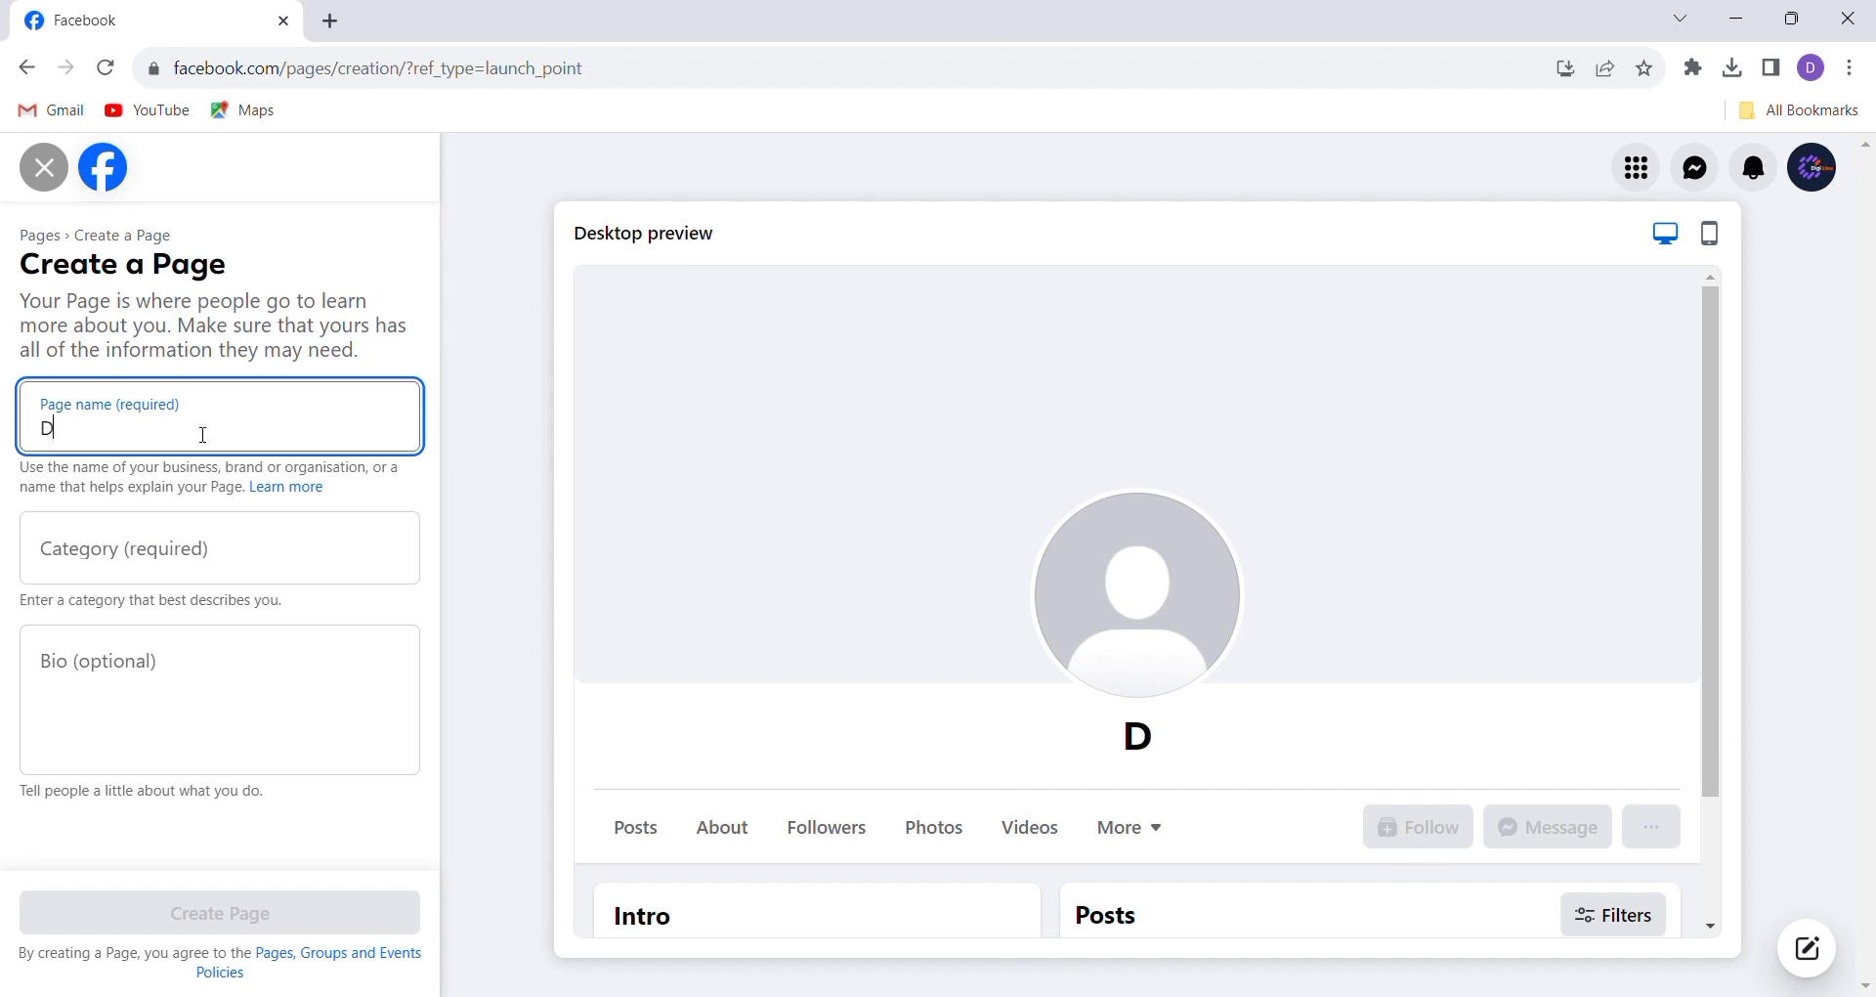
type("igital")
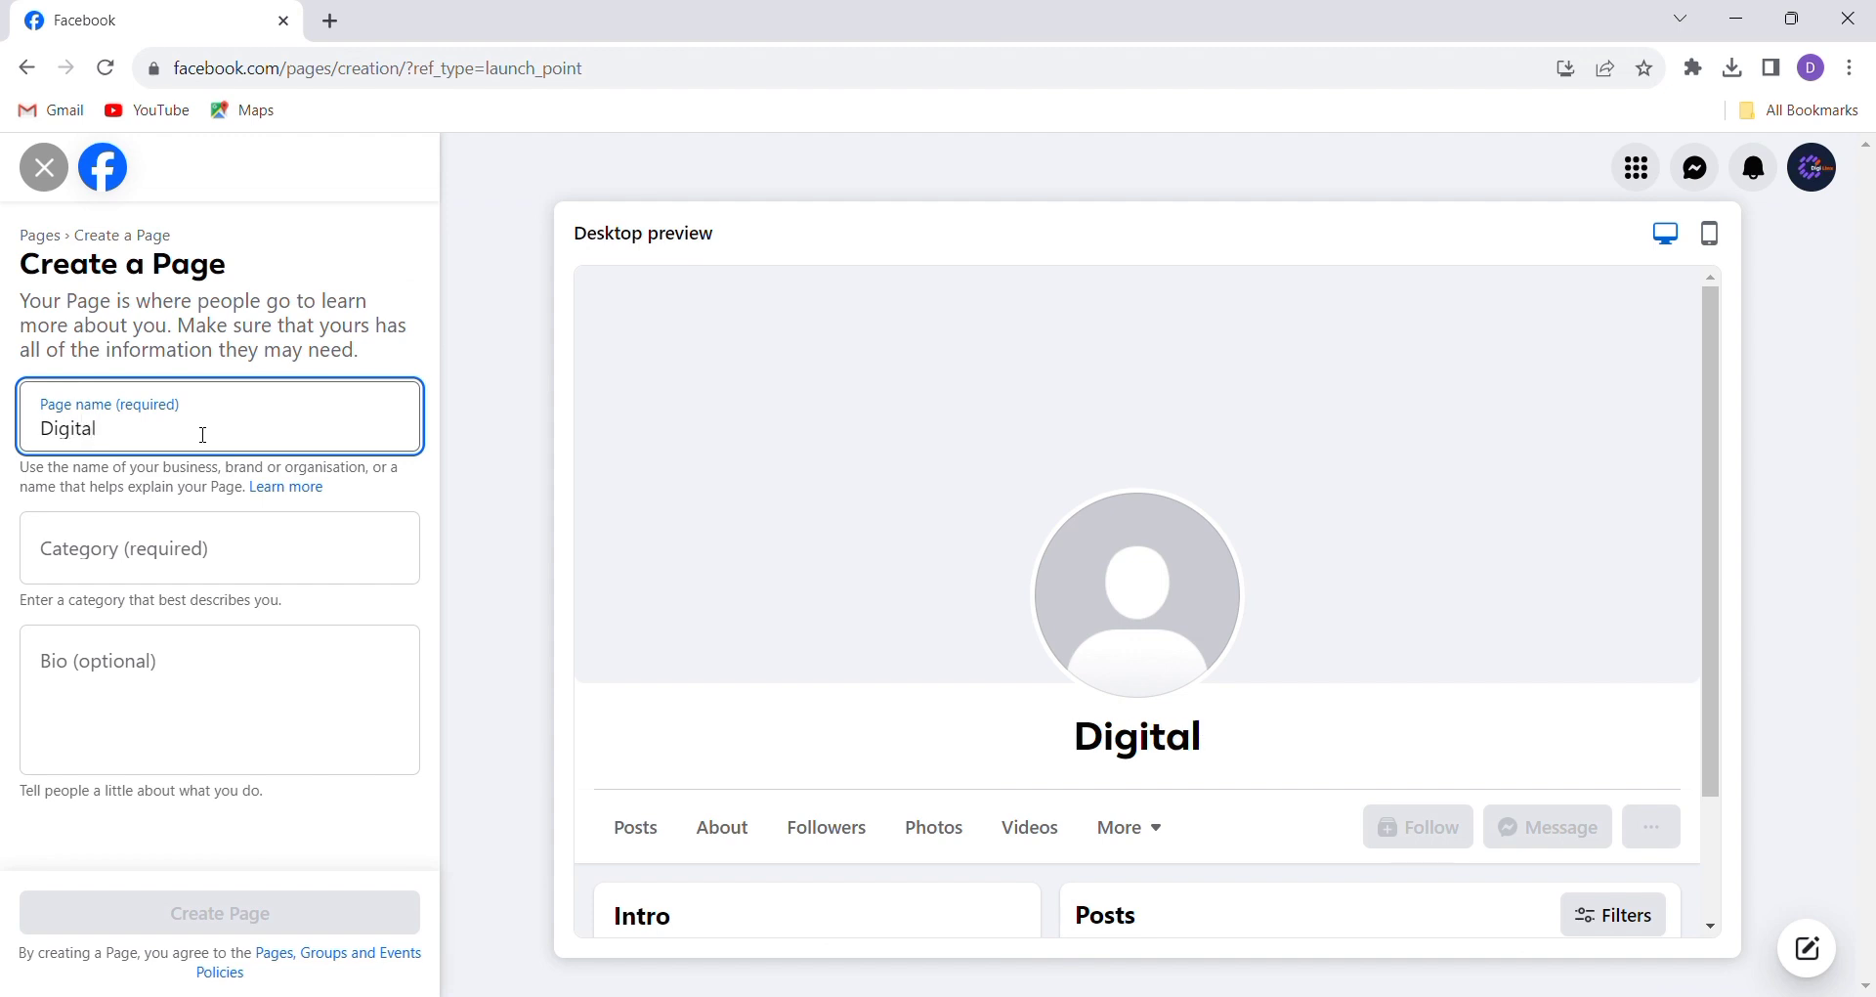
type(" Dy")
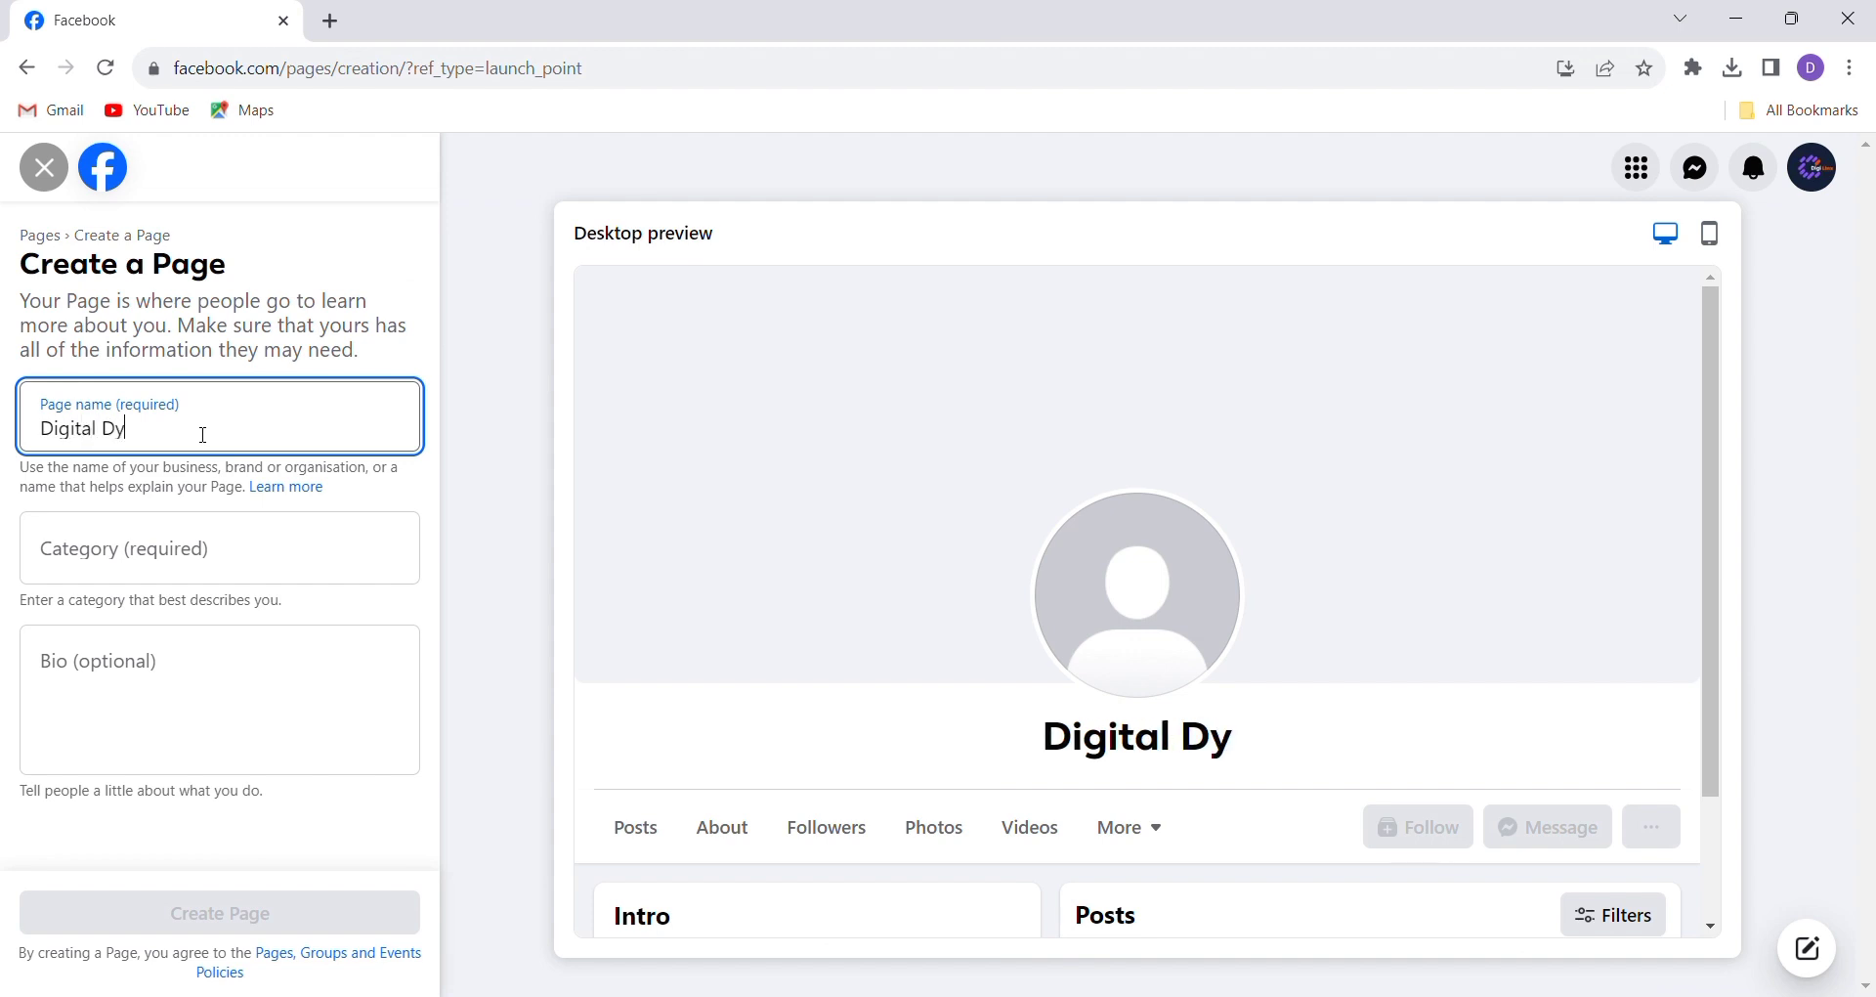
type("namo")
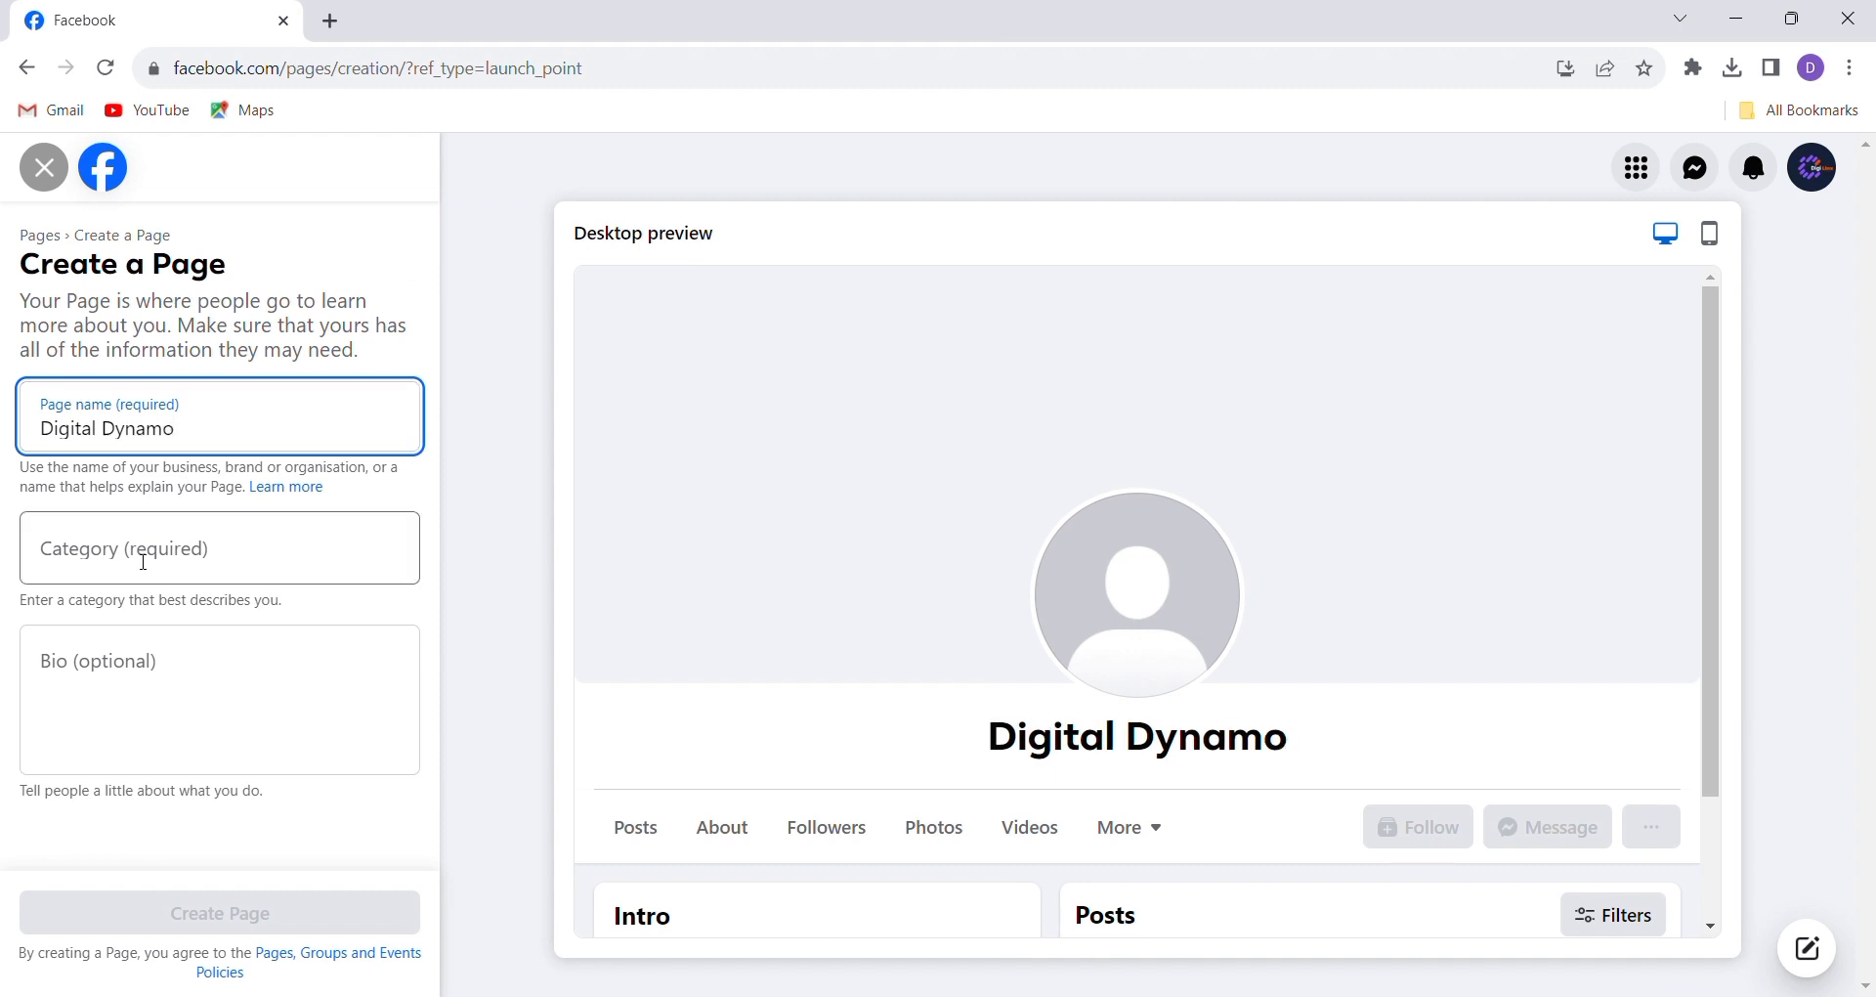
left_click(142, 565)
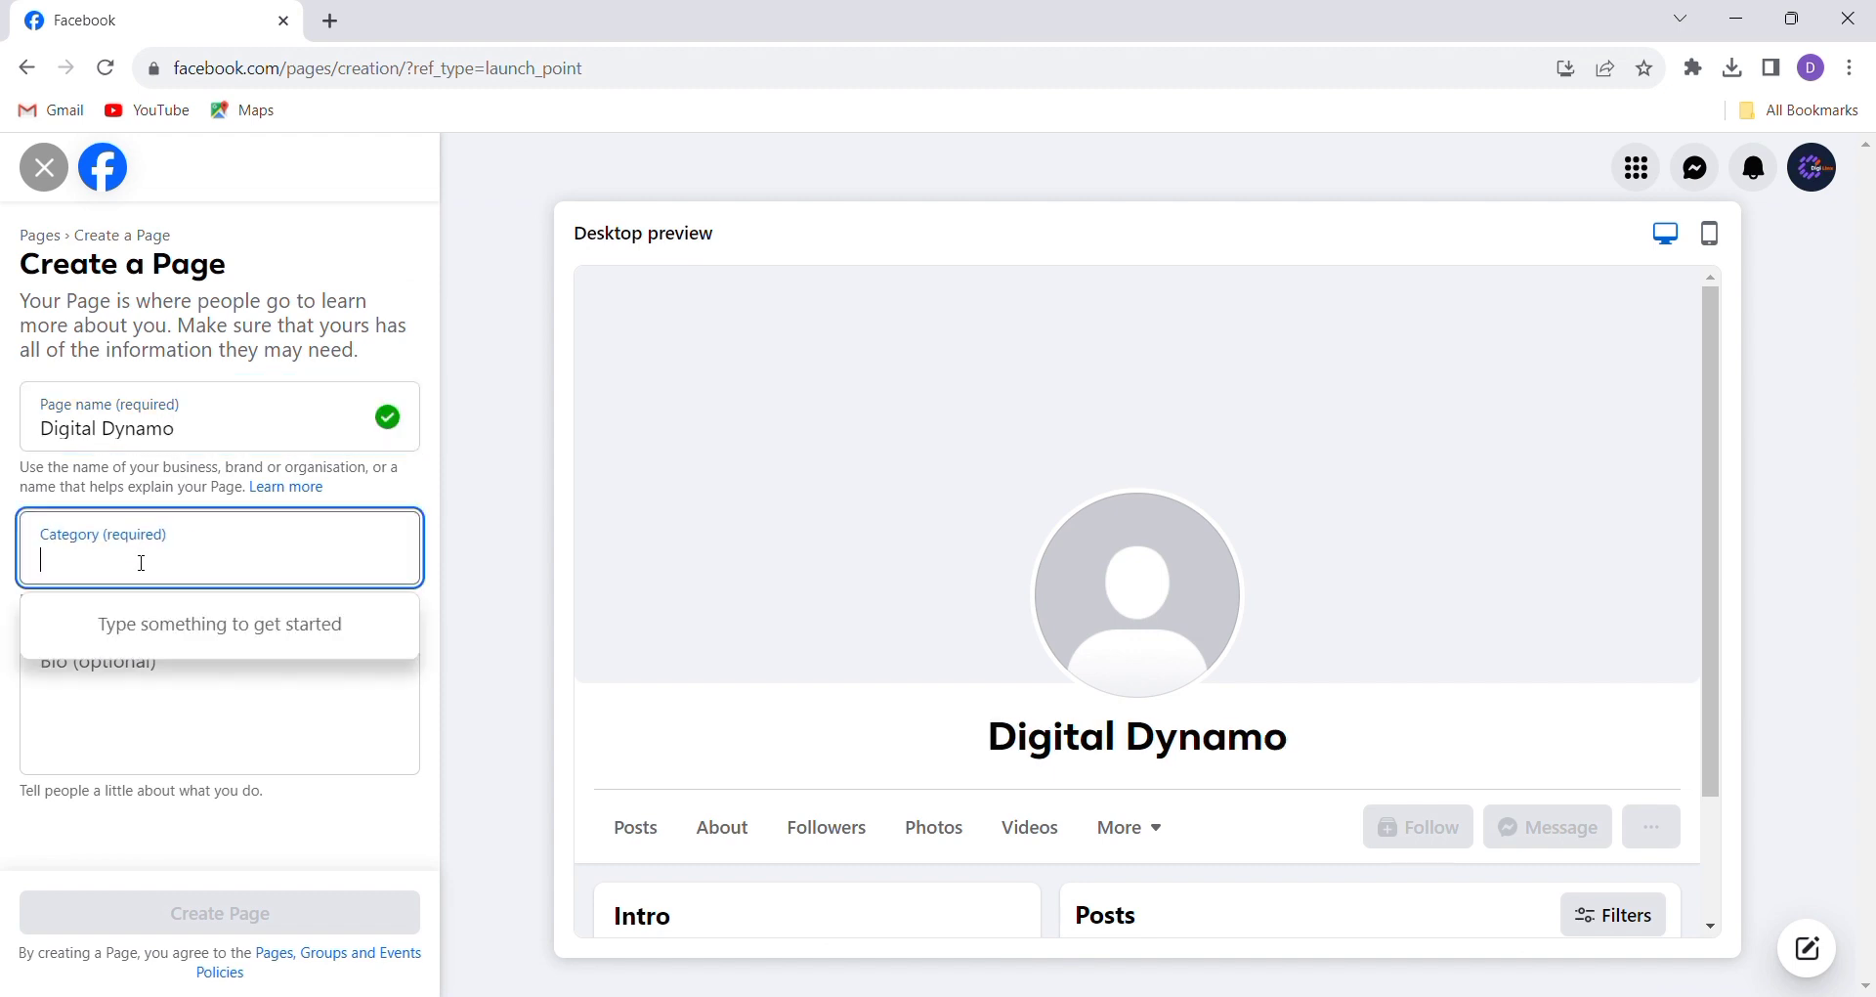
type("dig")
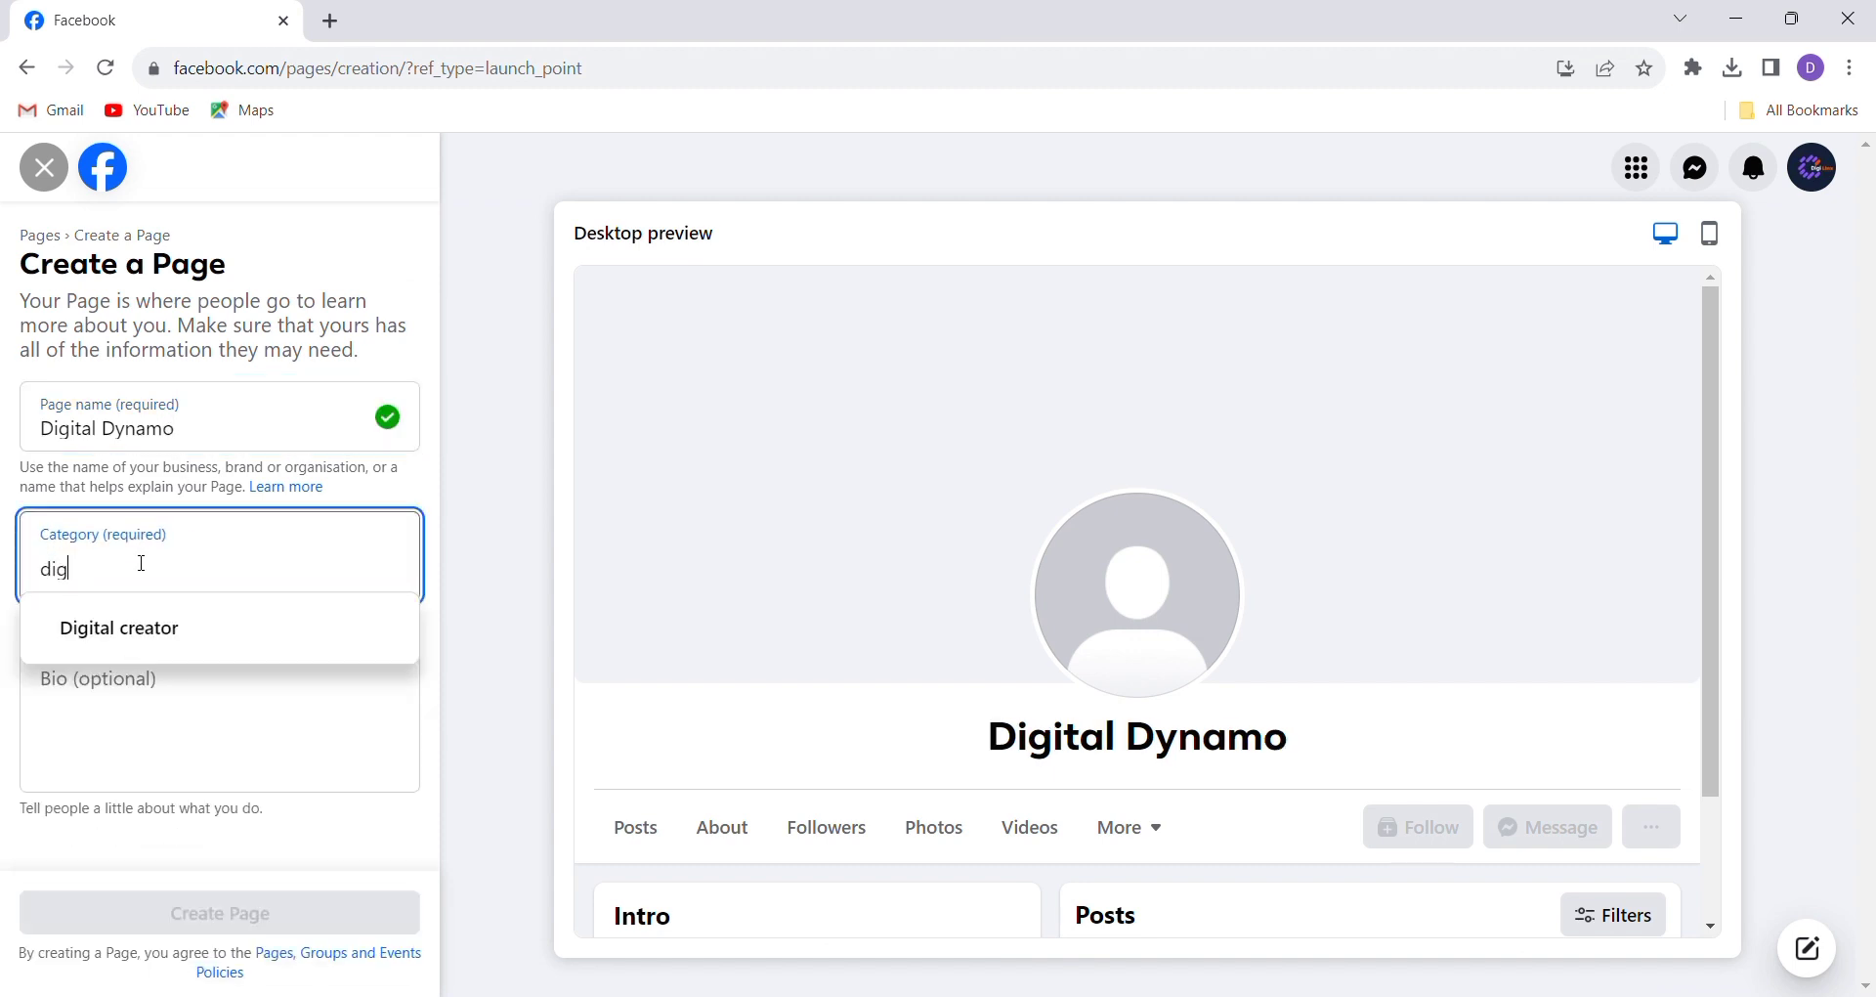
type("ital")
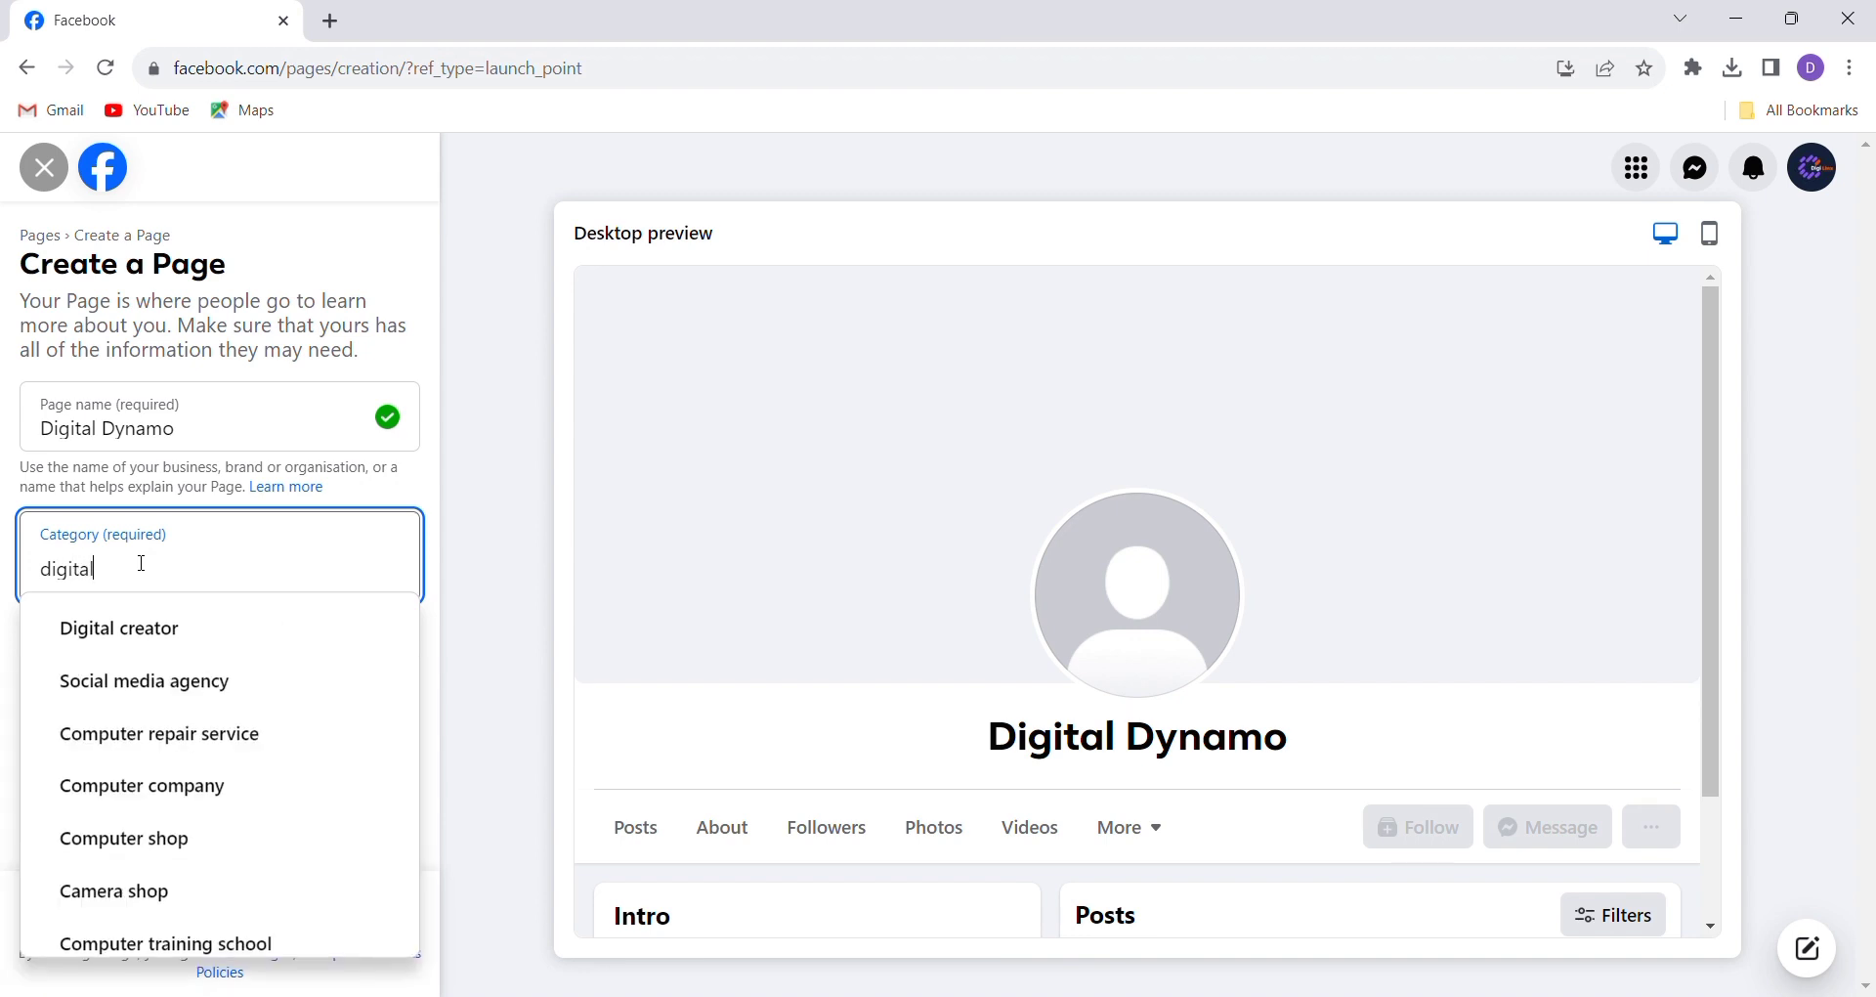
type(" ma")
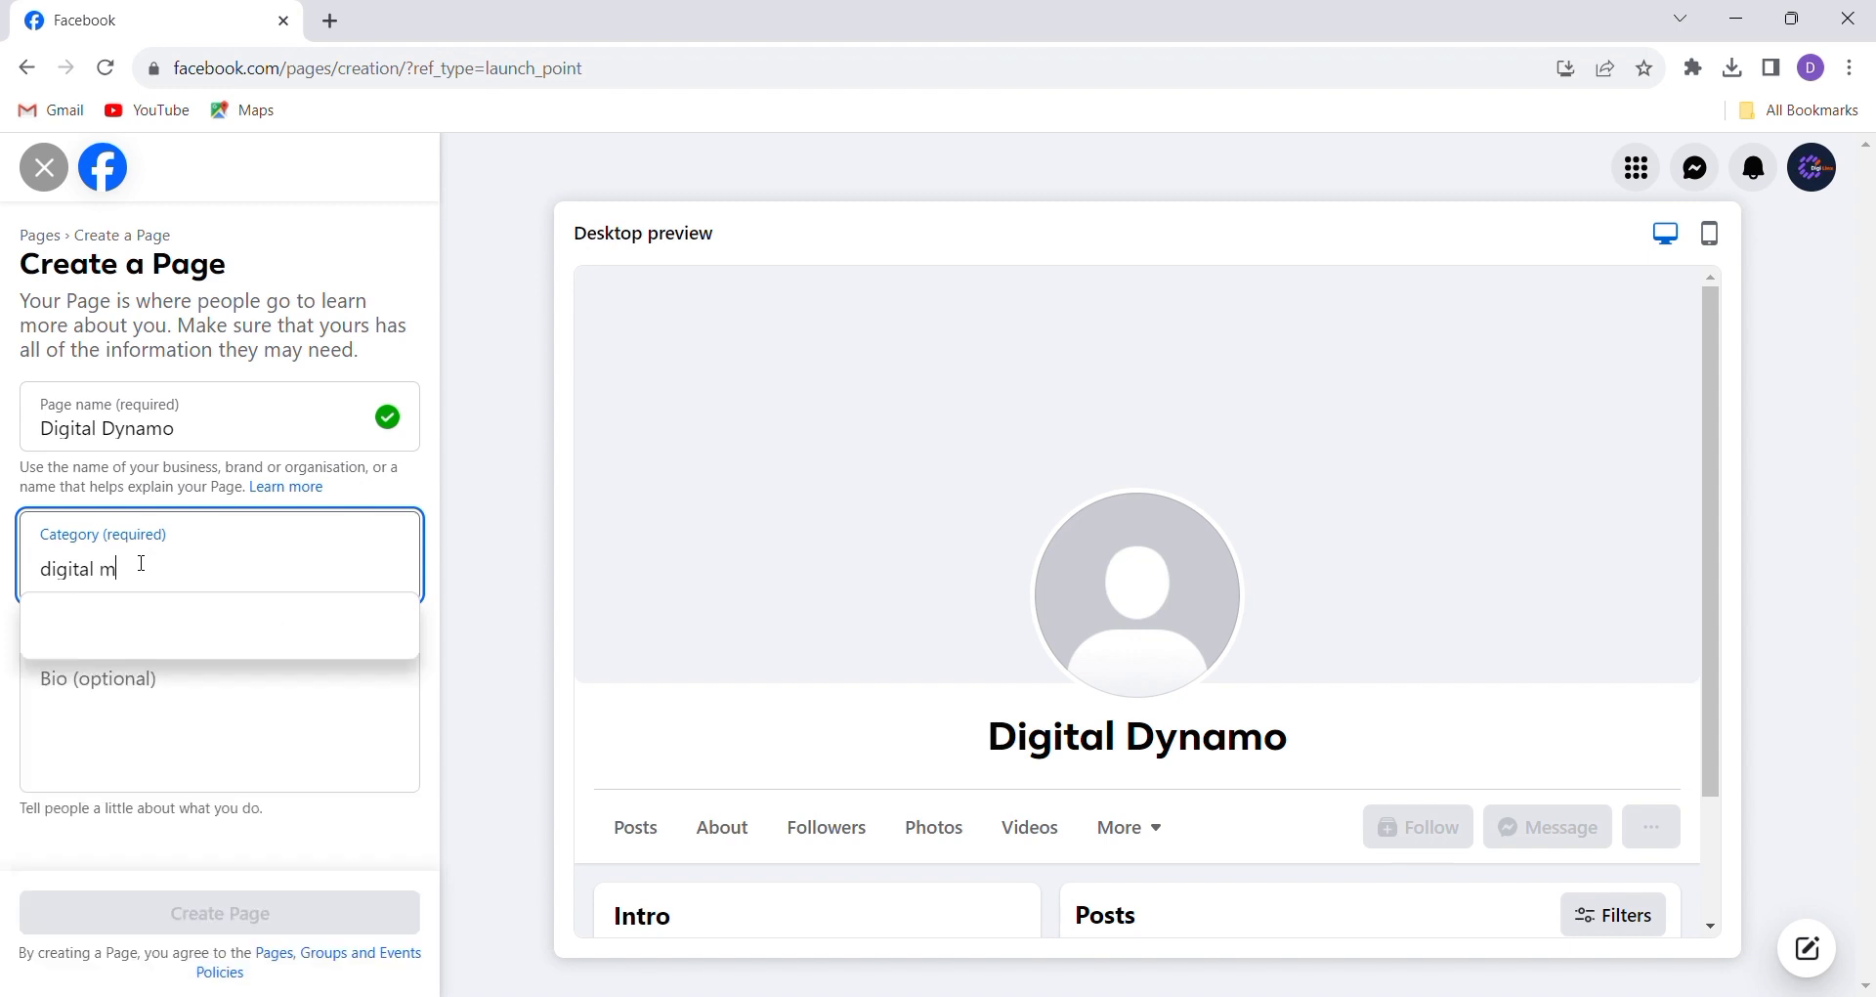
key("BackSpace")
key("BackSpace")
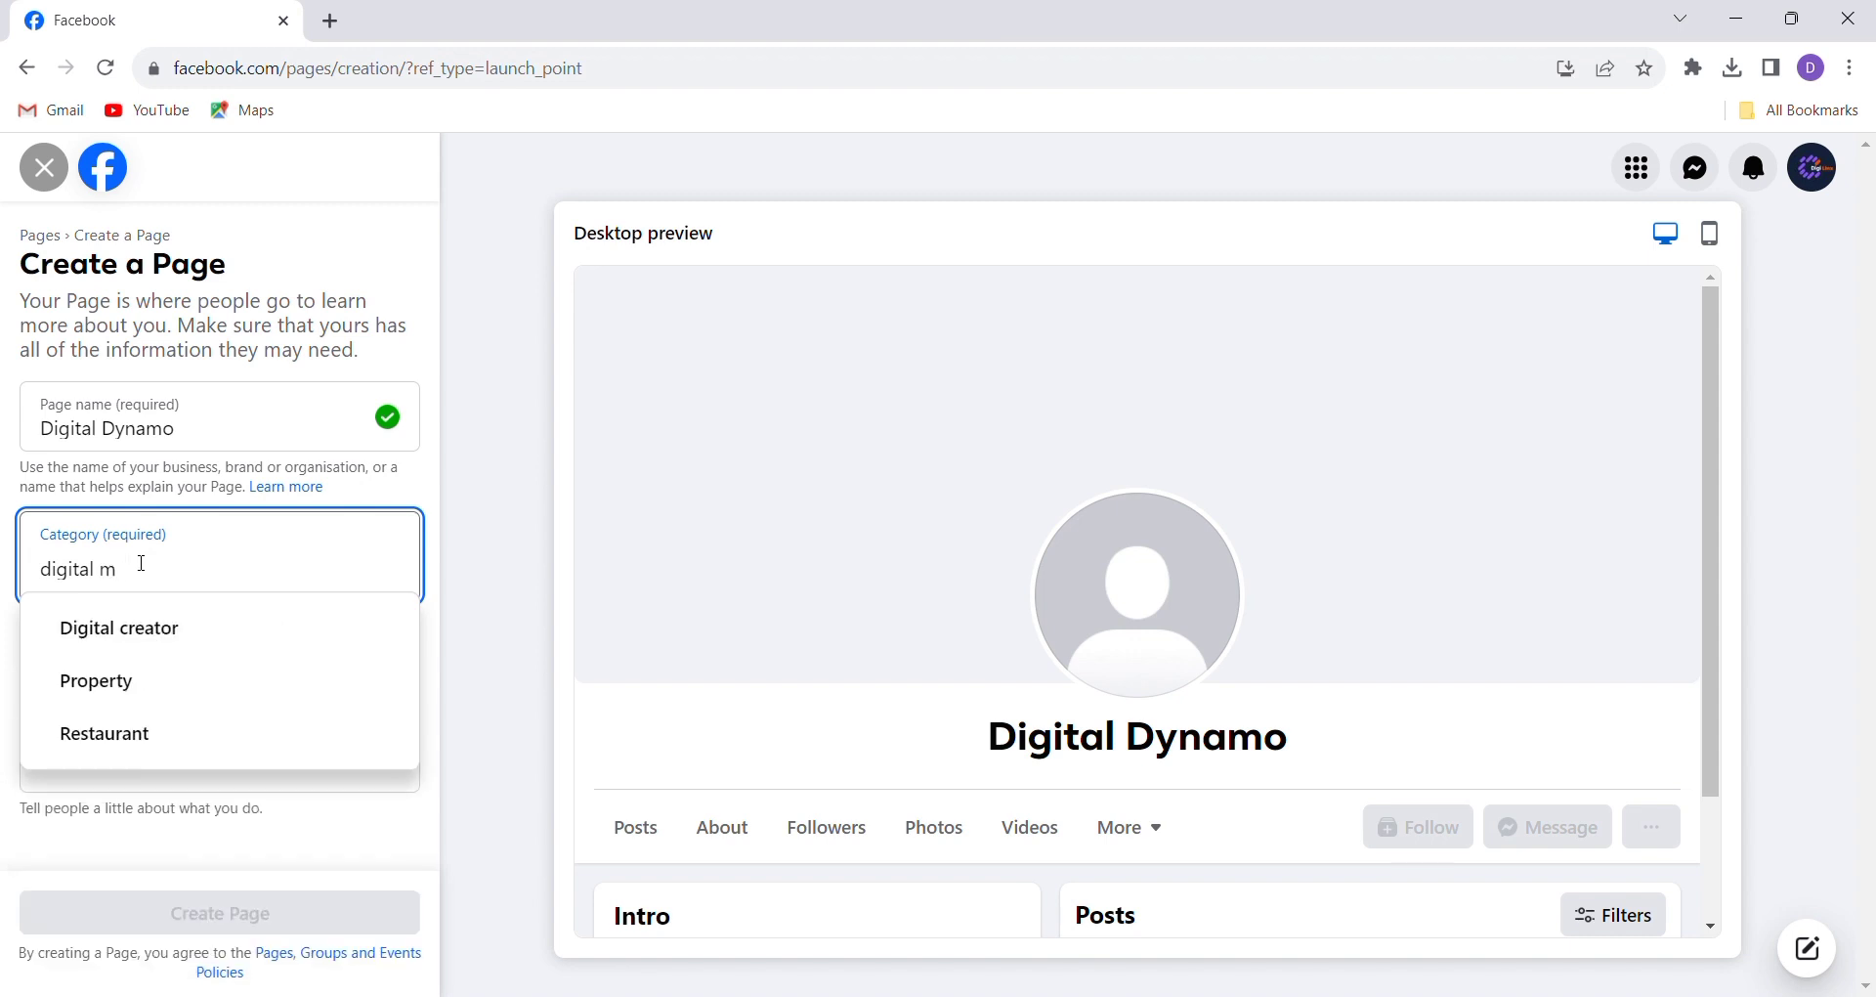
left_click(139, 701)
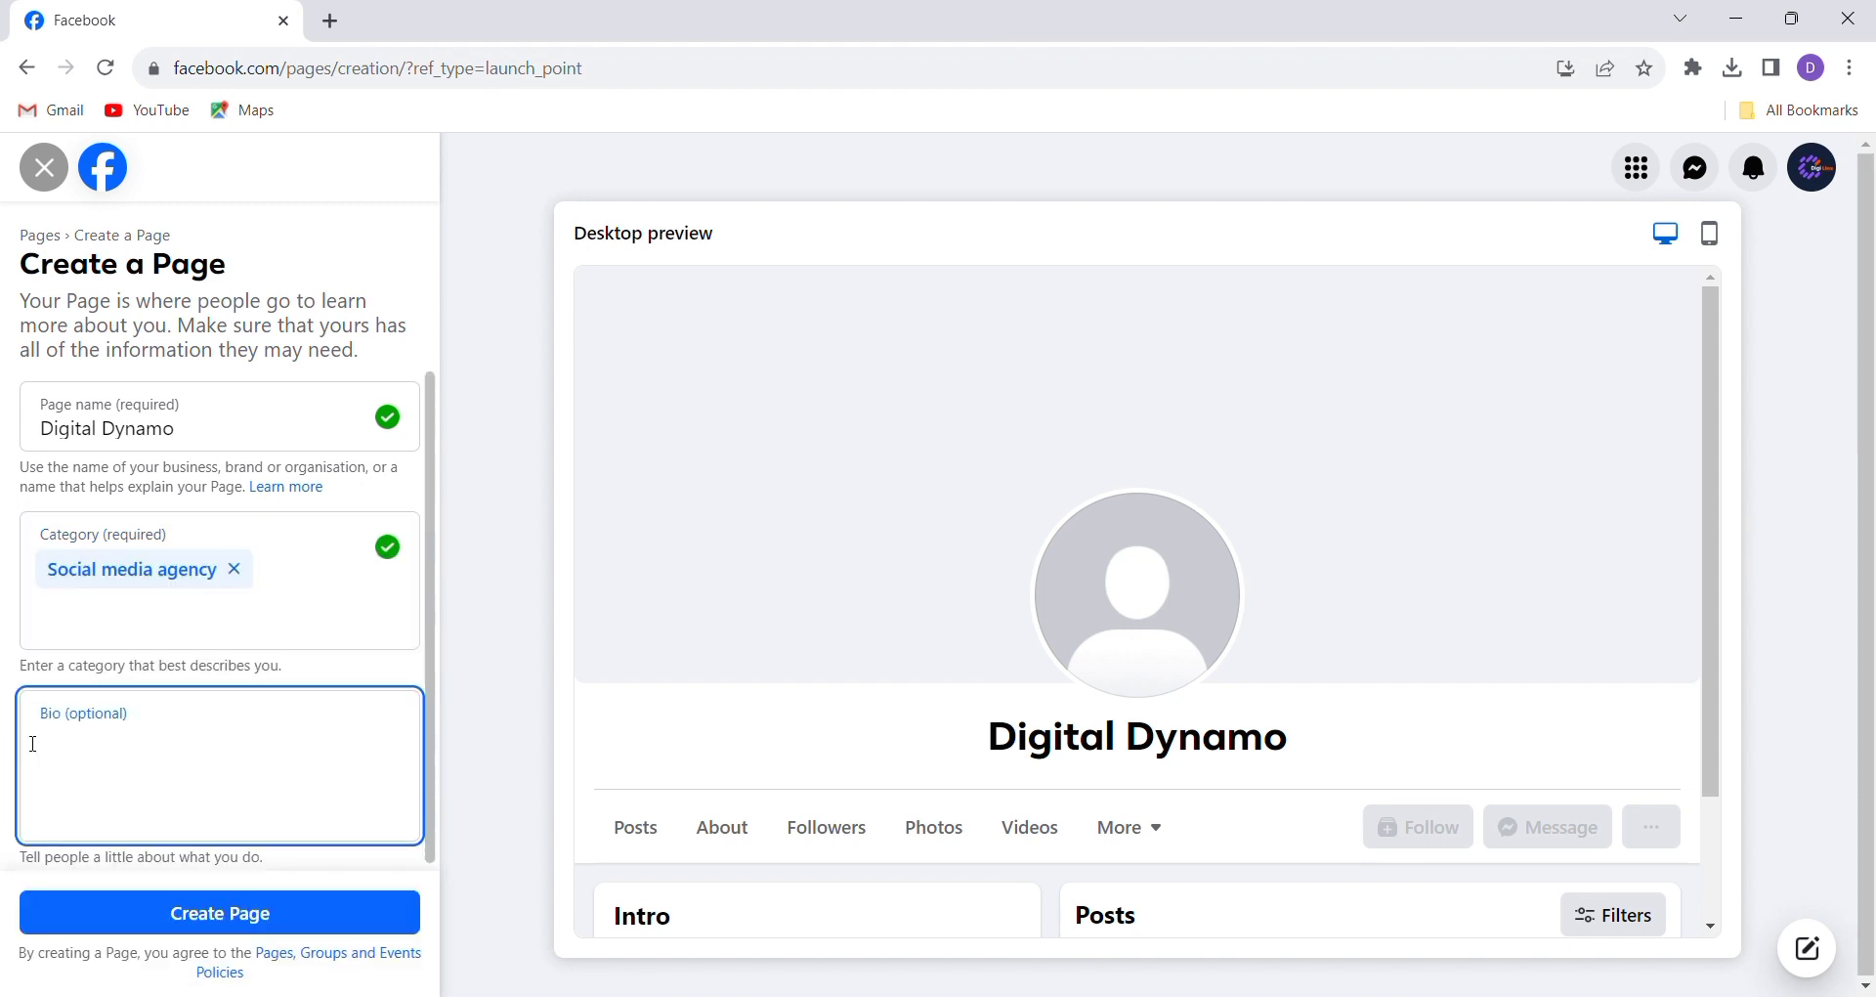
Write a bio about expert Digital Marketing services (SEO, PPC, Social Media), then create the Page
left_click(97, 742)
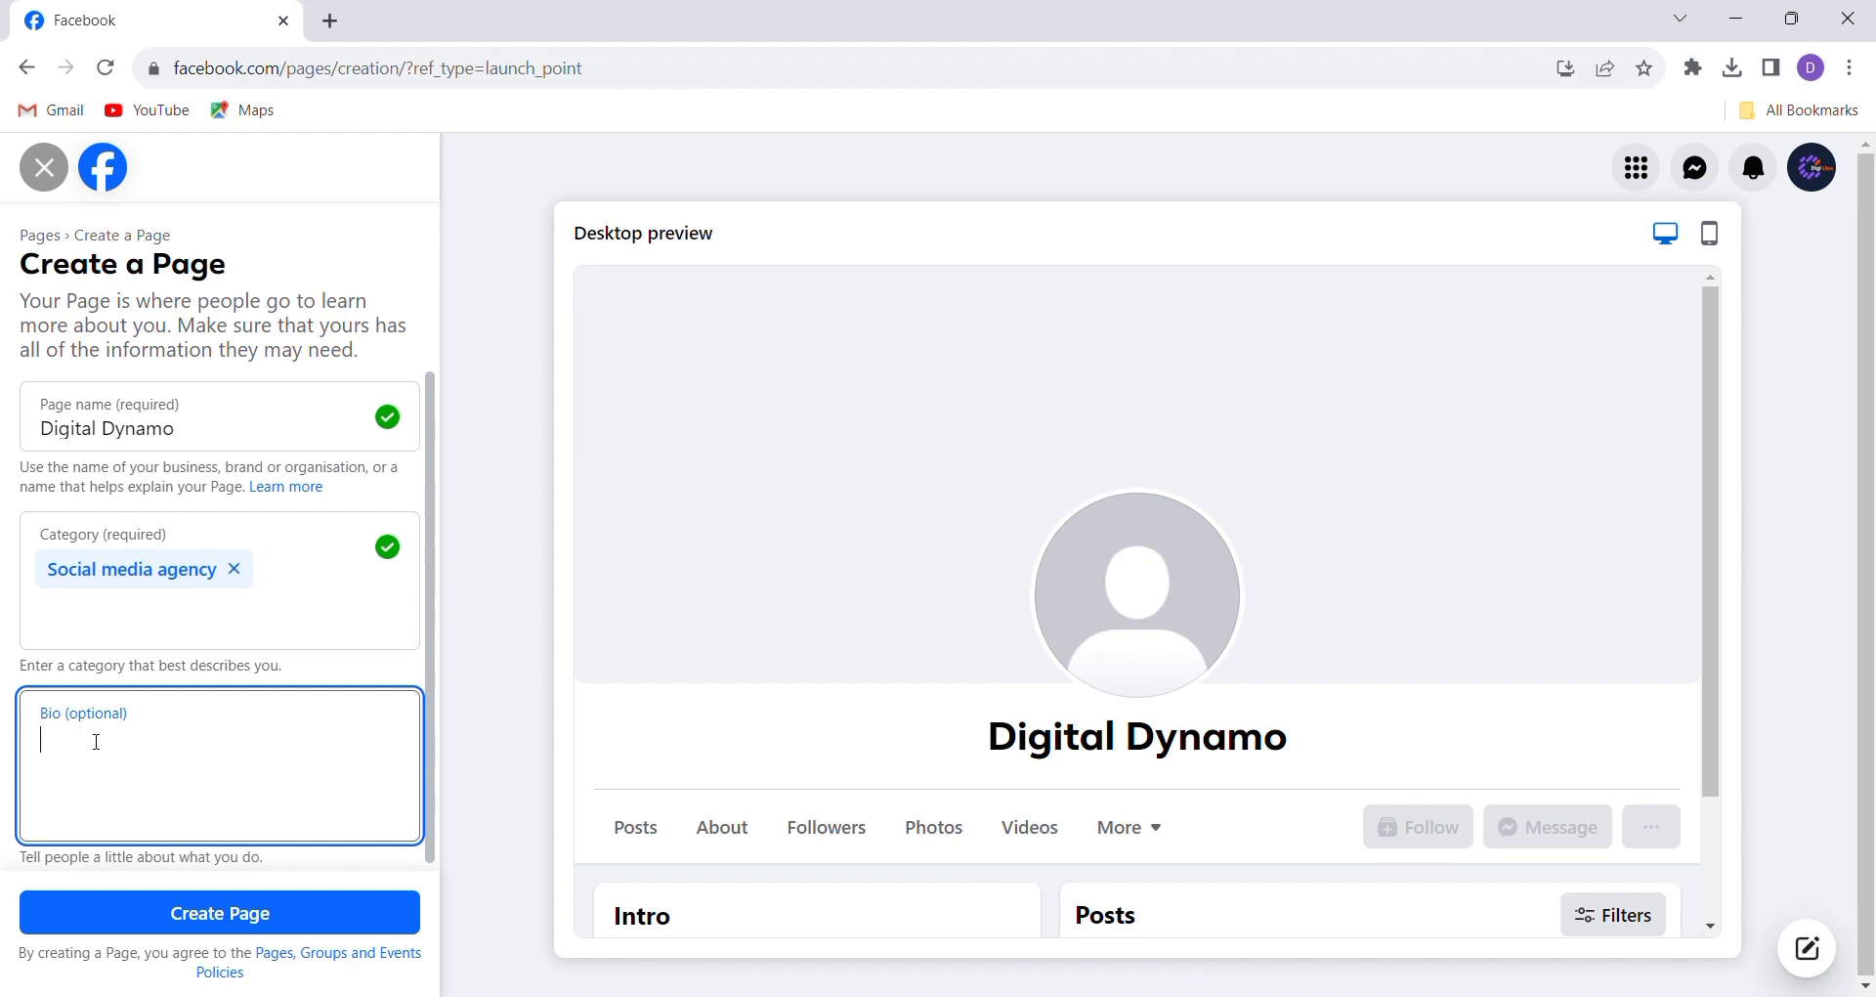
type("\"Elevate your brand with expert Digital Marketing services – SEO, PPC, Social Media, Content, and mor")
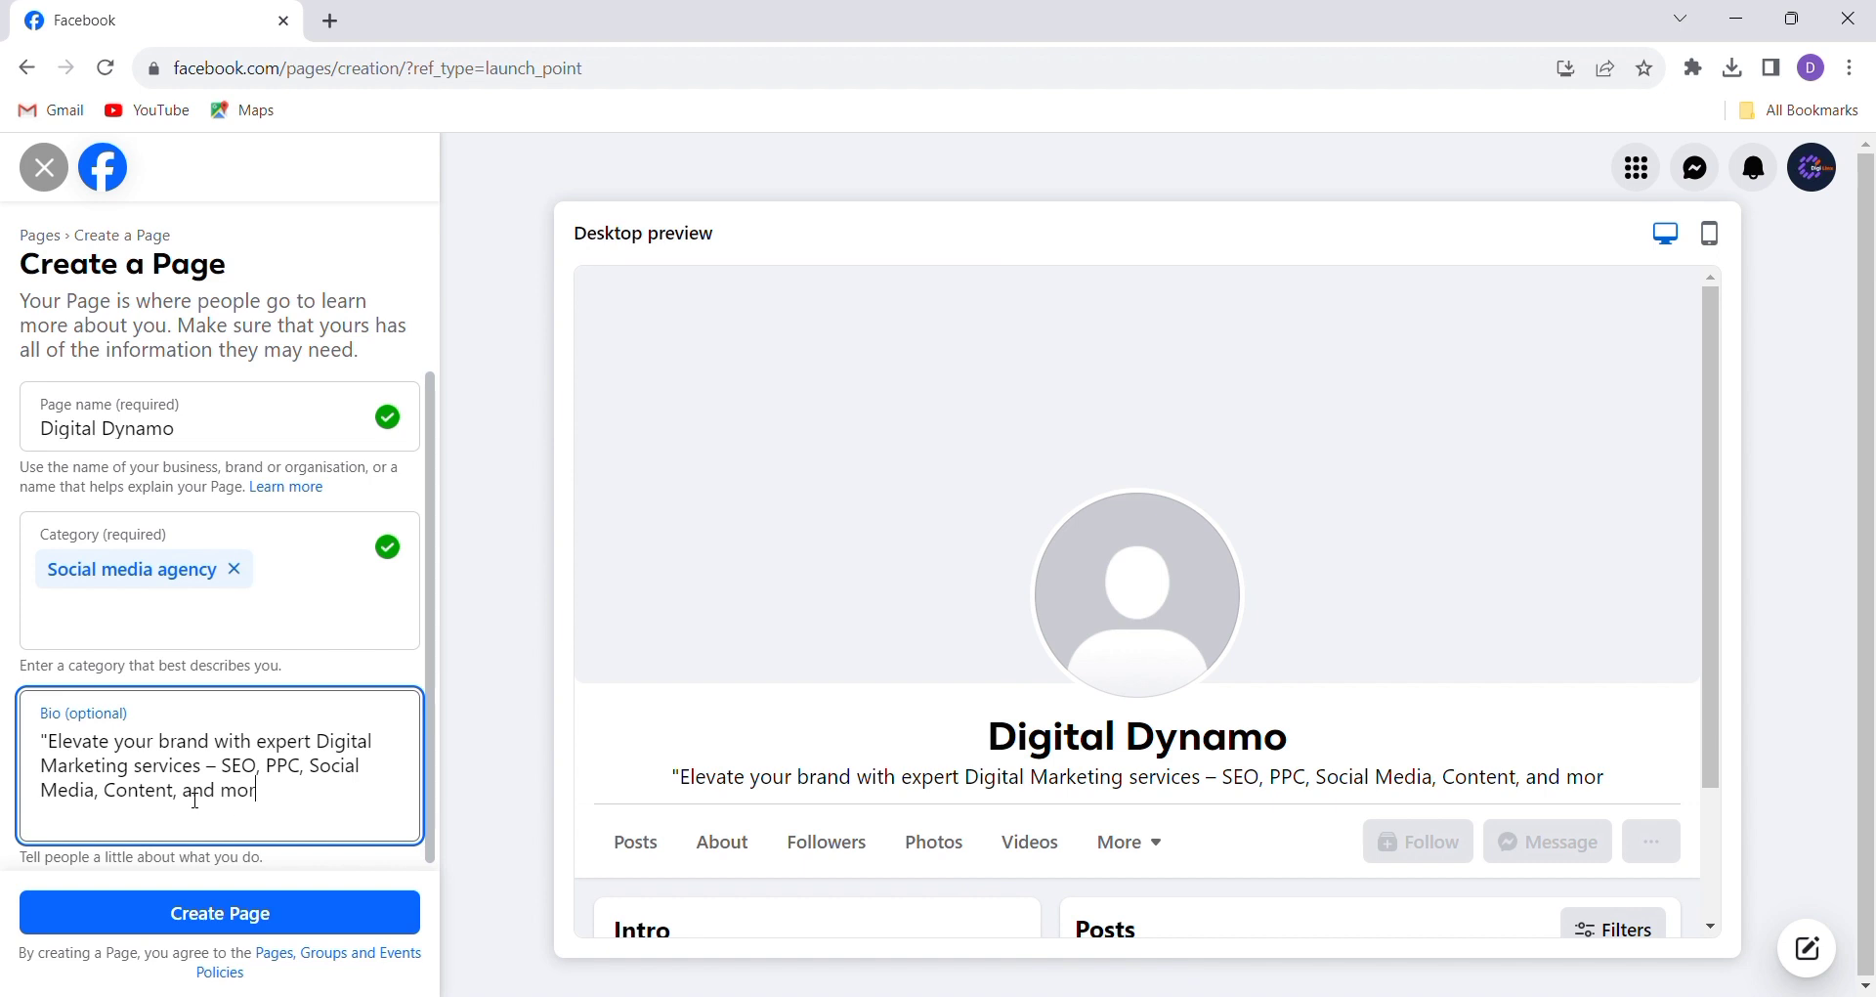
key("BackSpace")
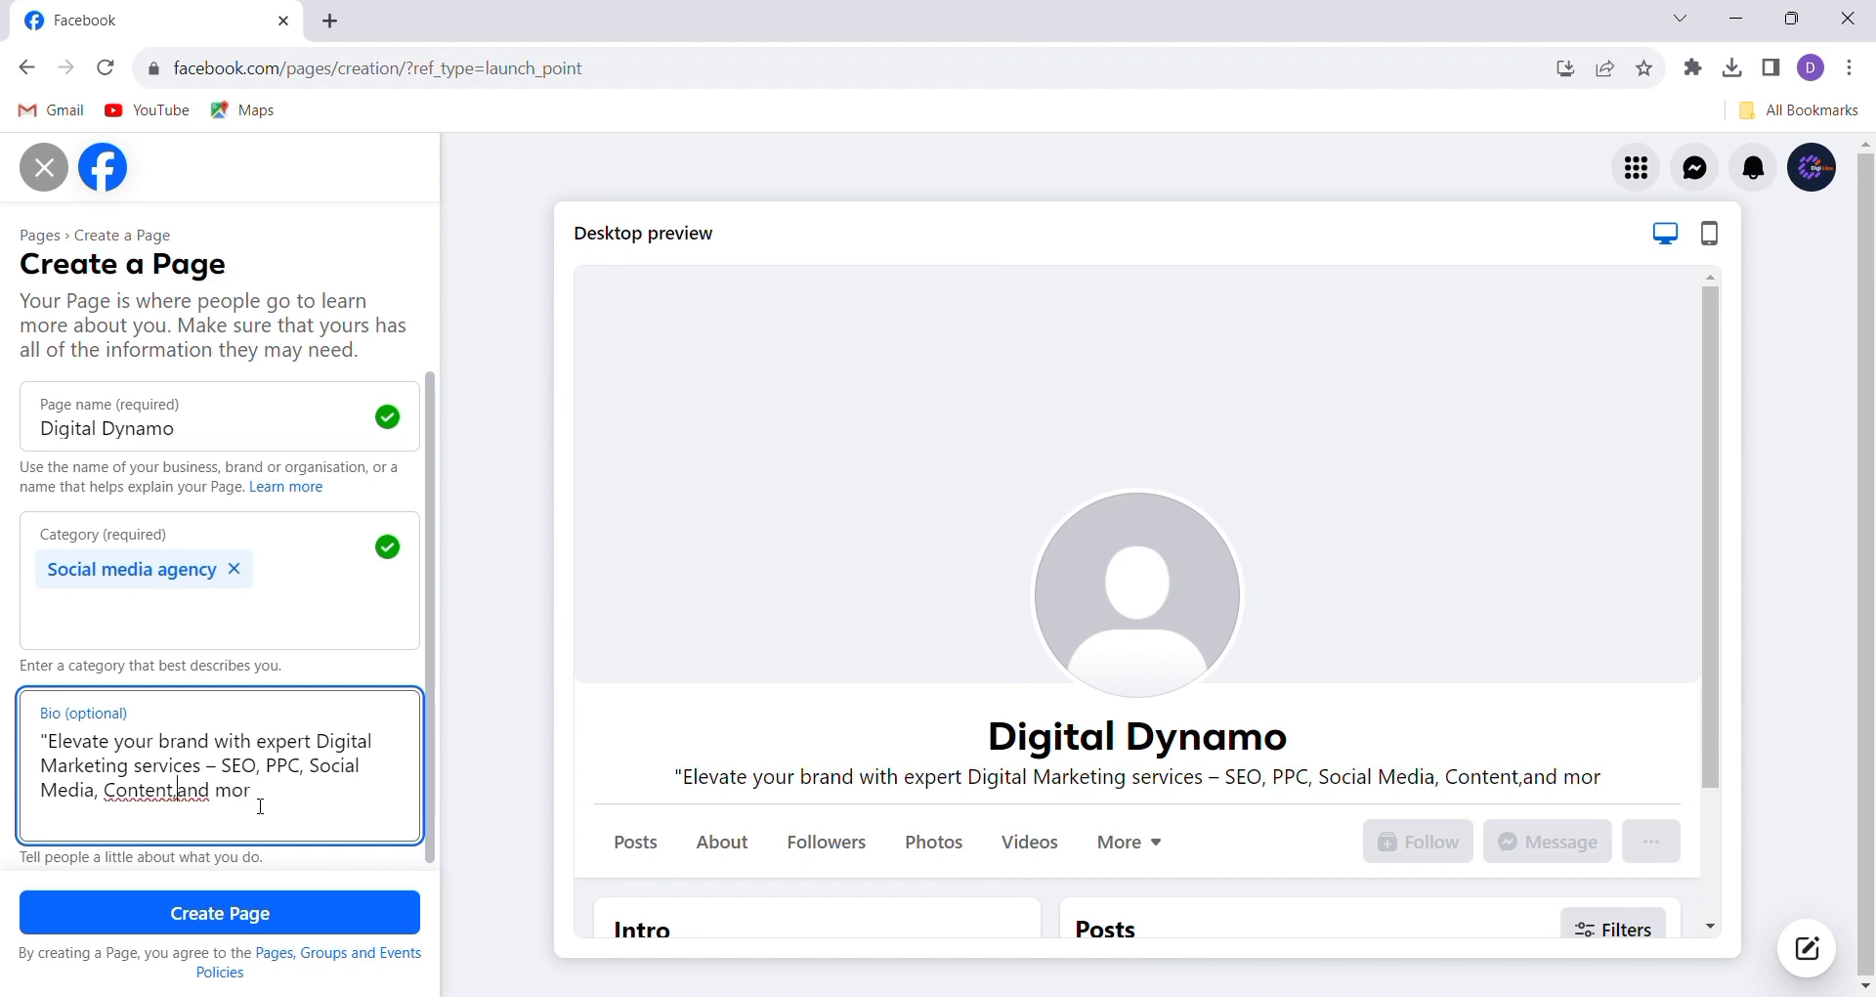
left_click(263, 801)
type("e")
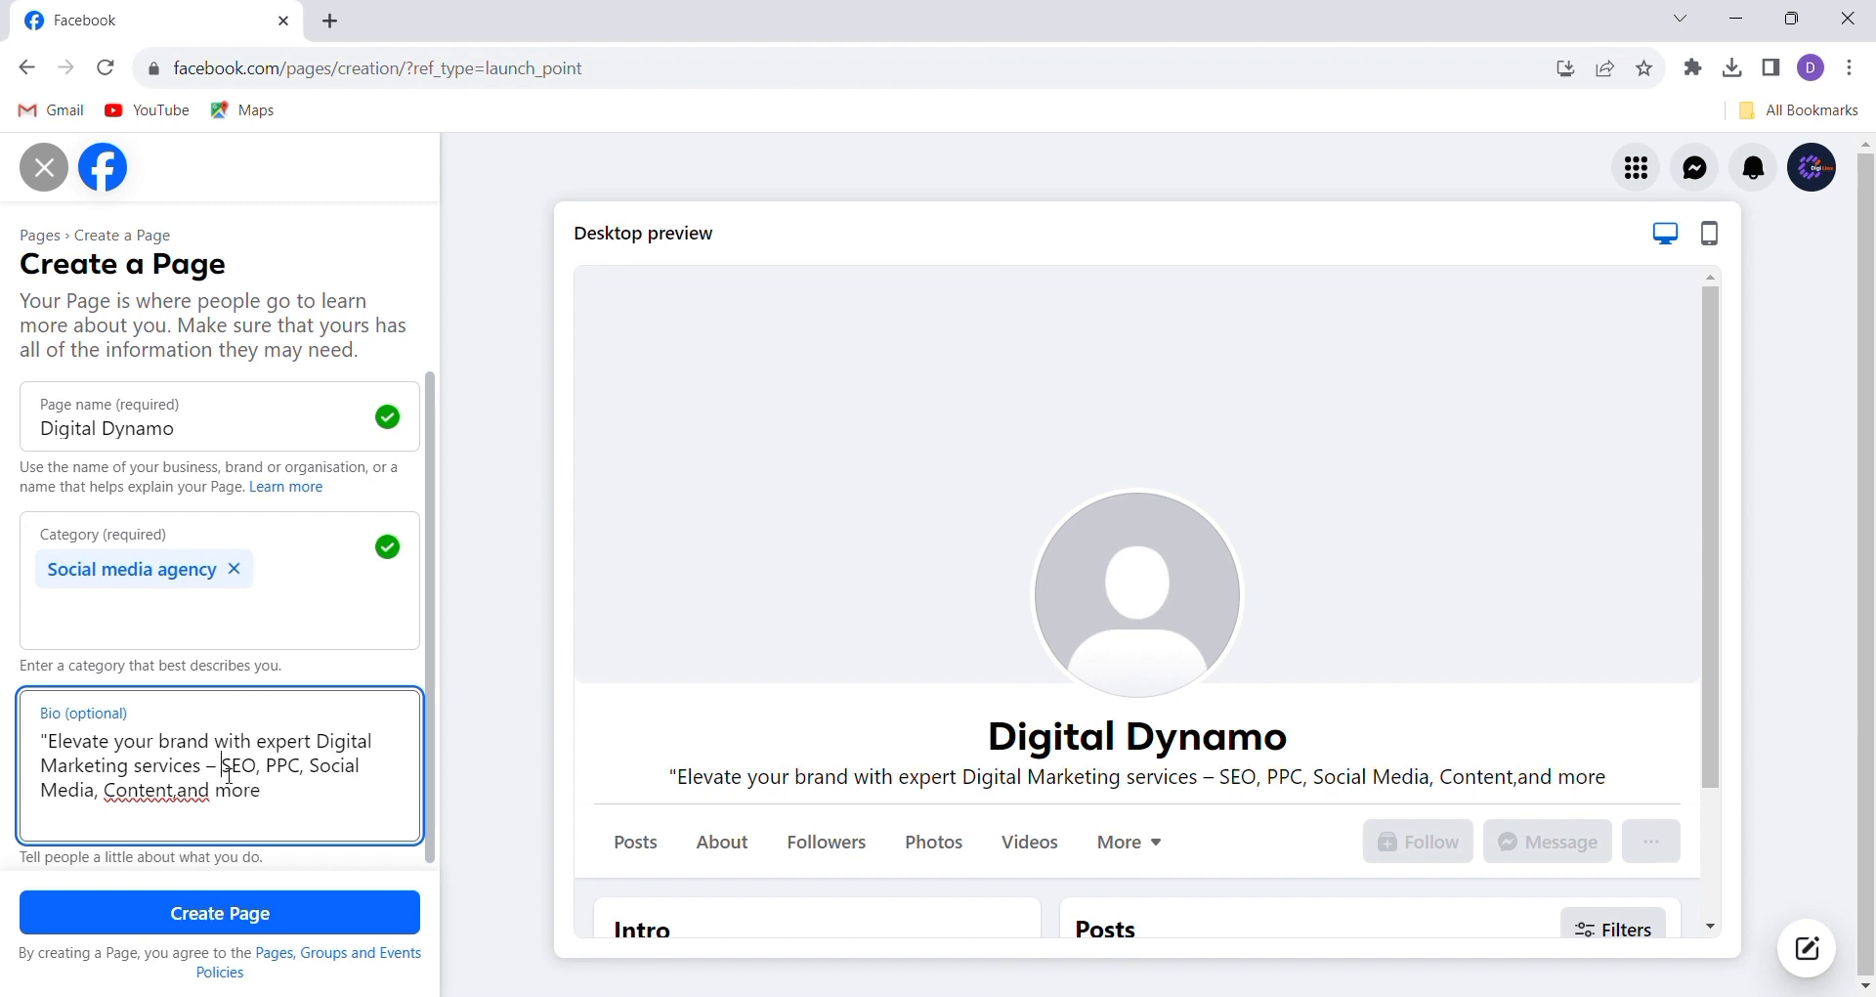
key("BackSpace")
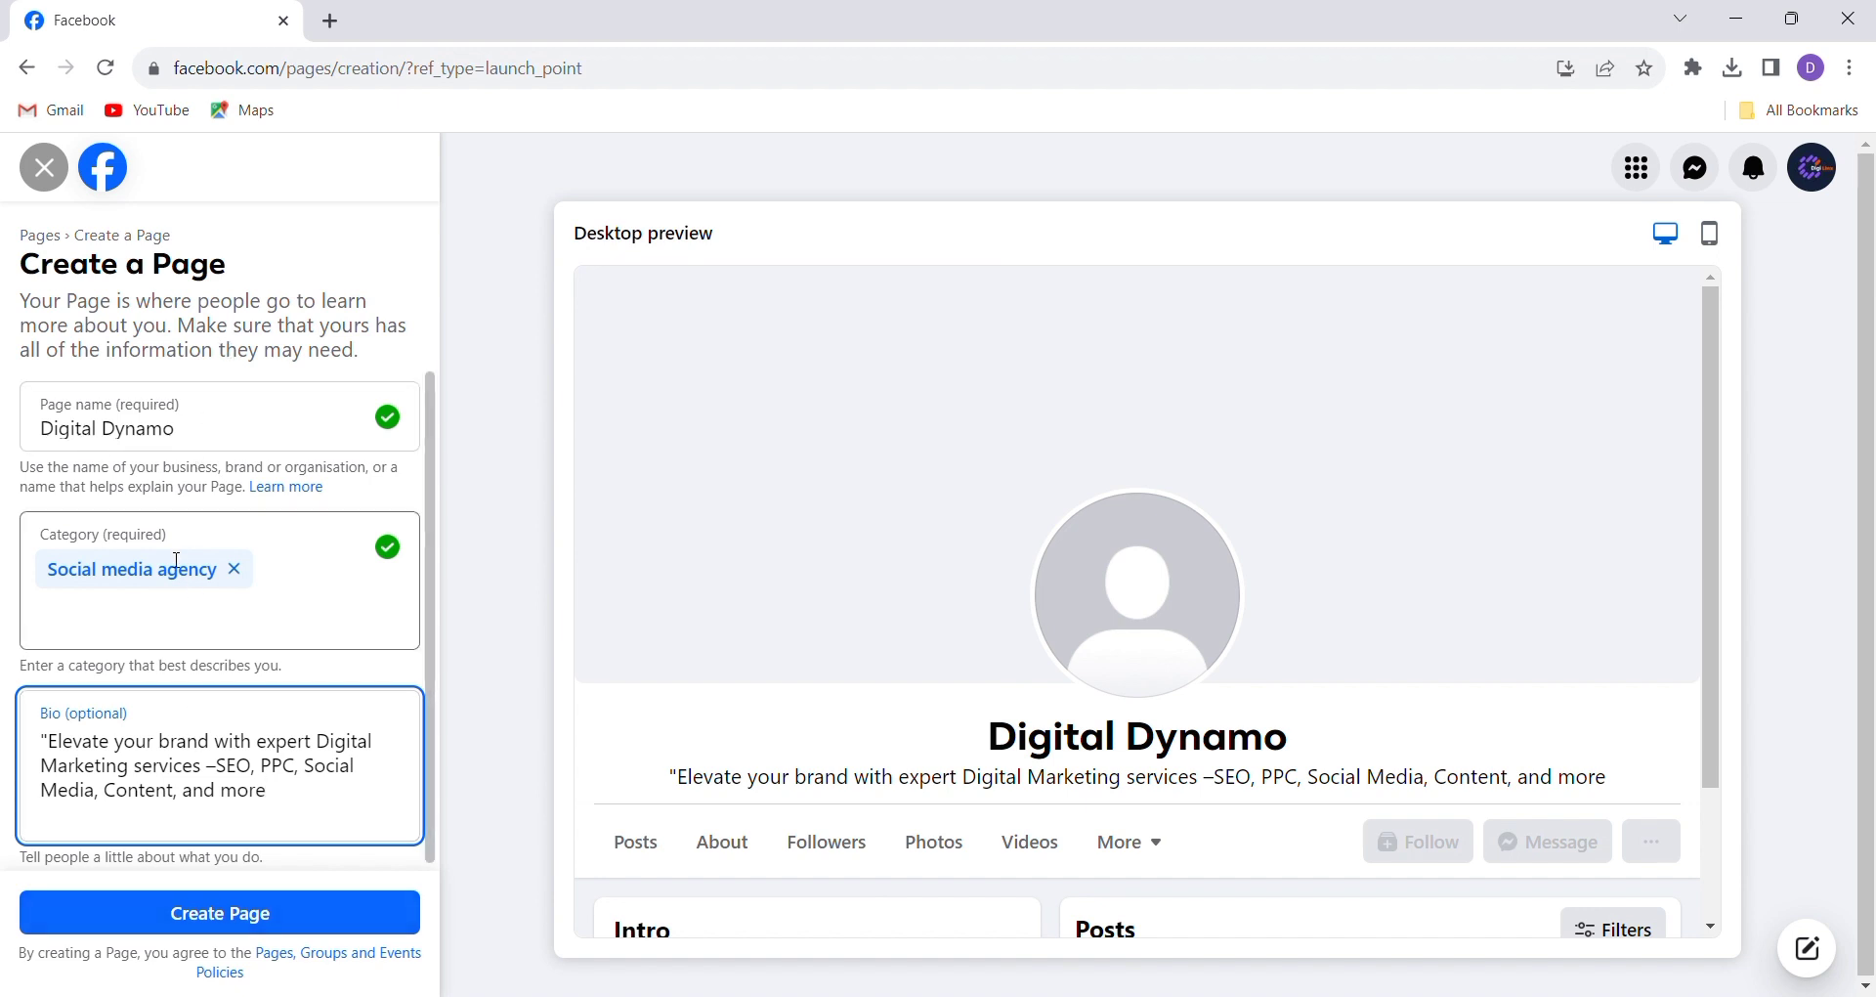
left_click(196, 923)
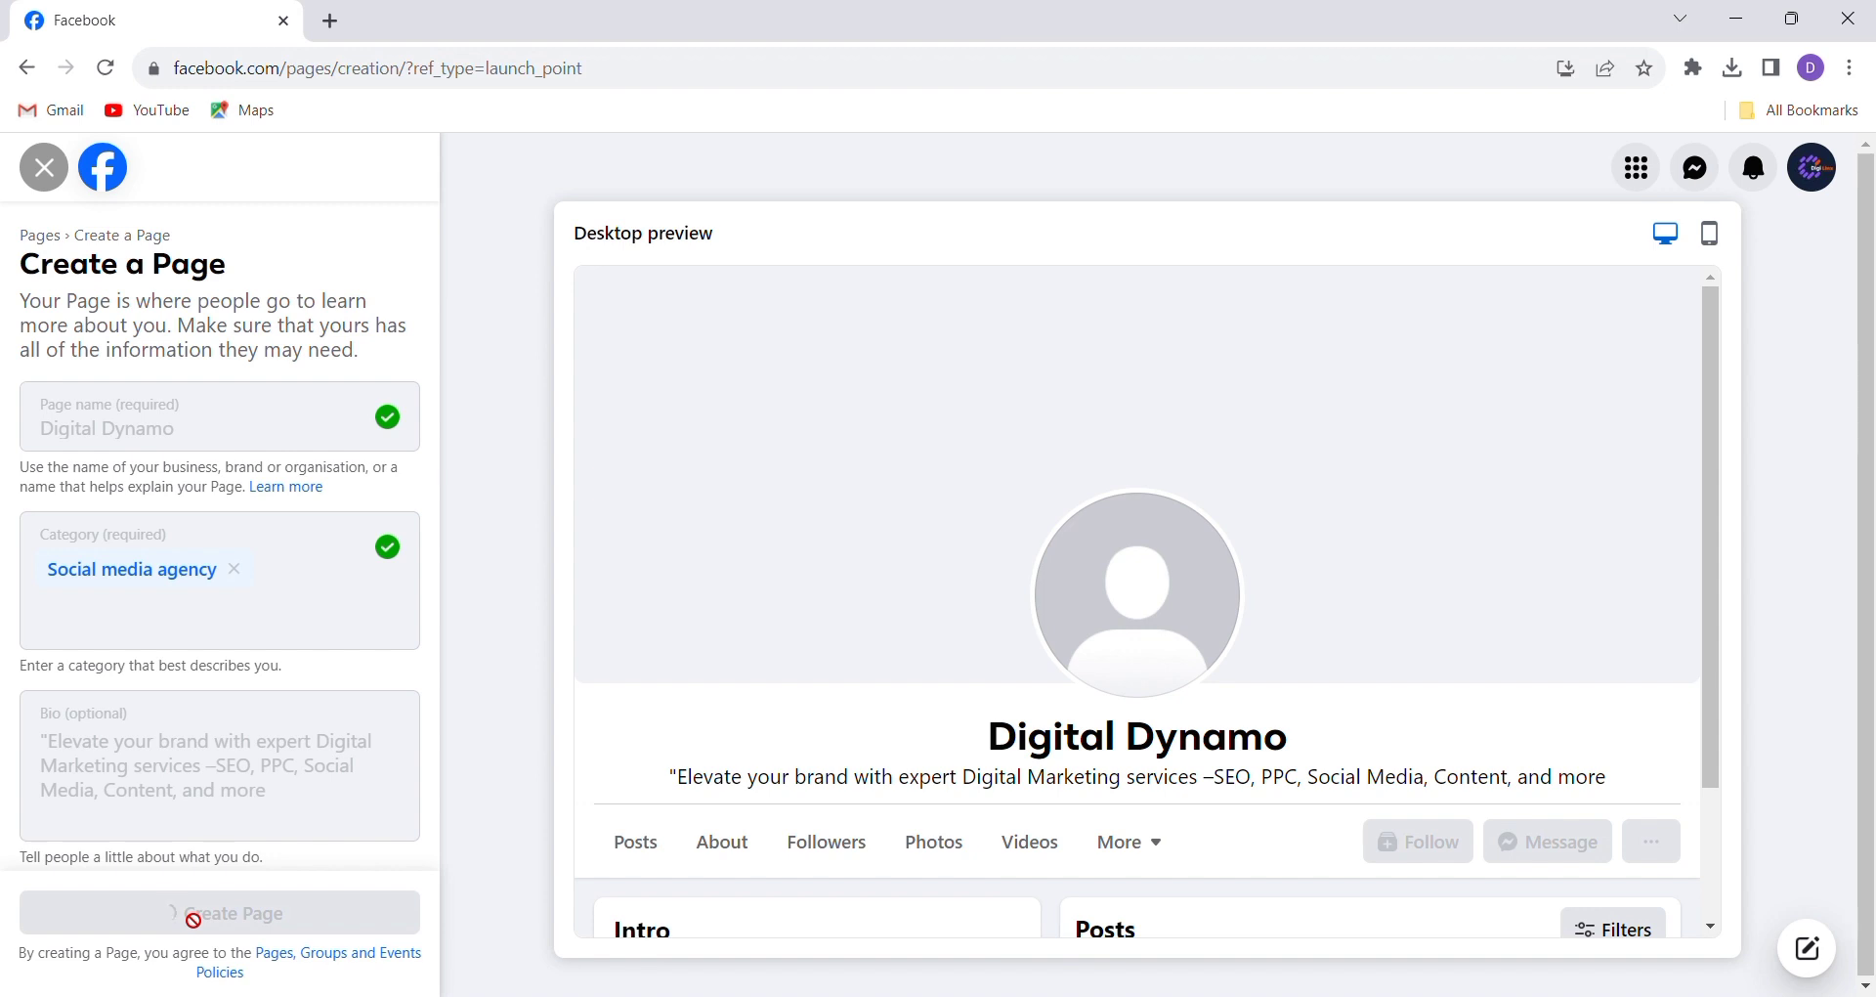
left_click(165, 476)
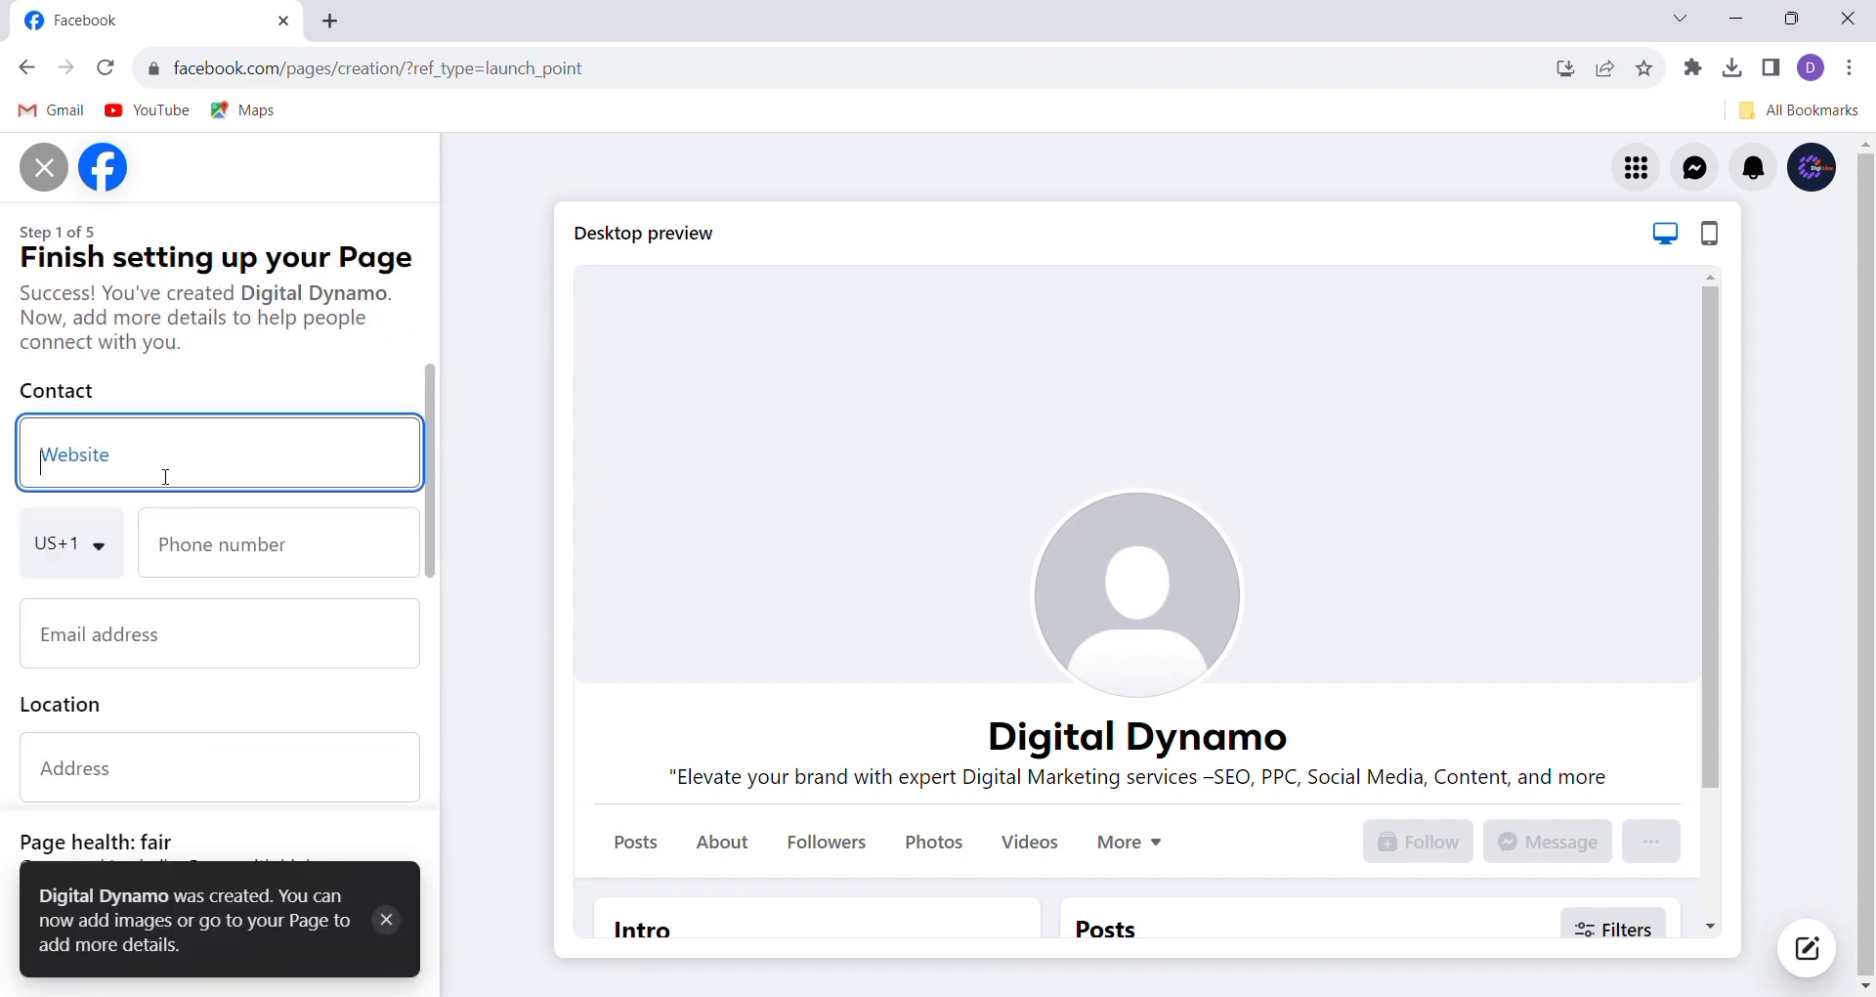
type("ww")
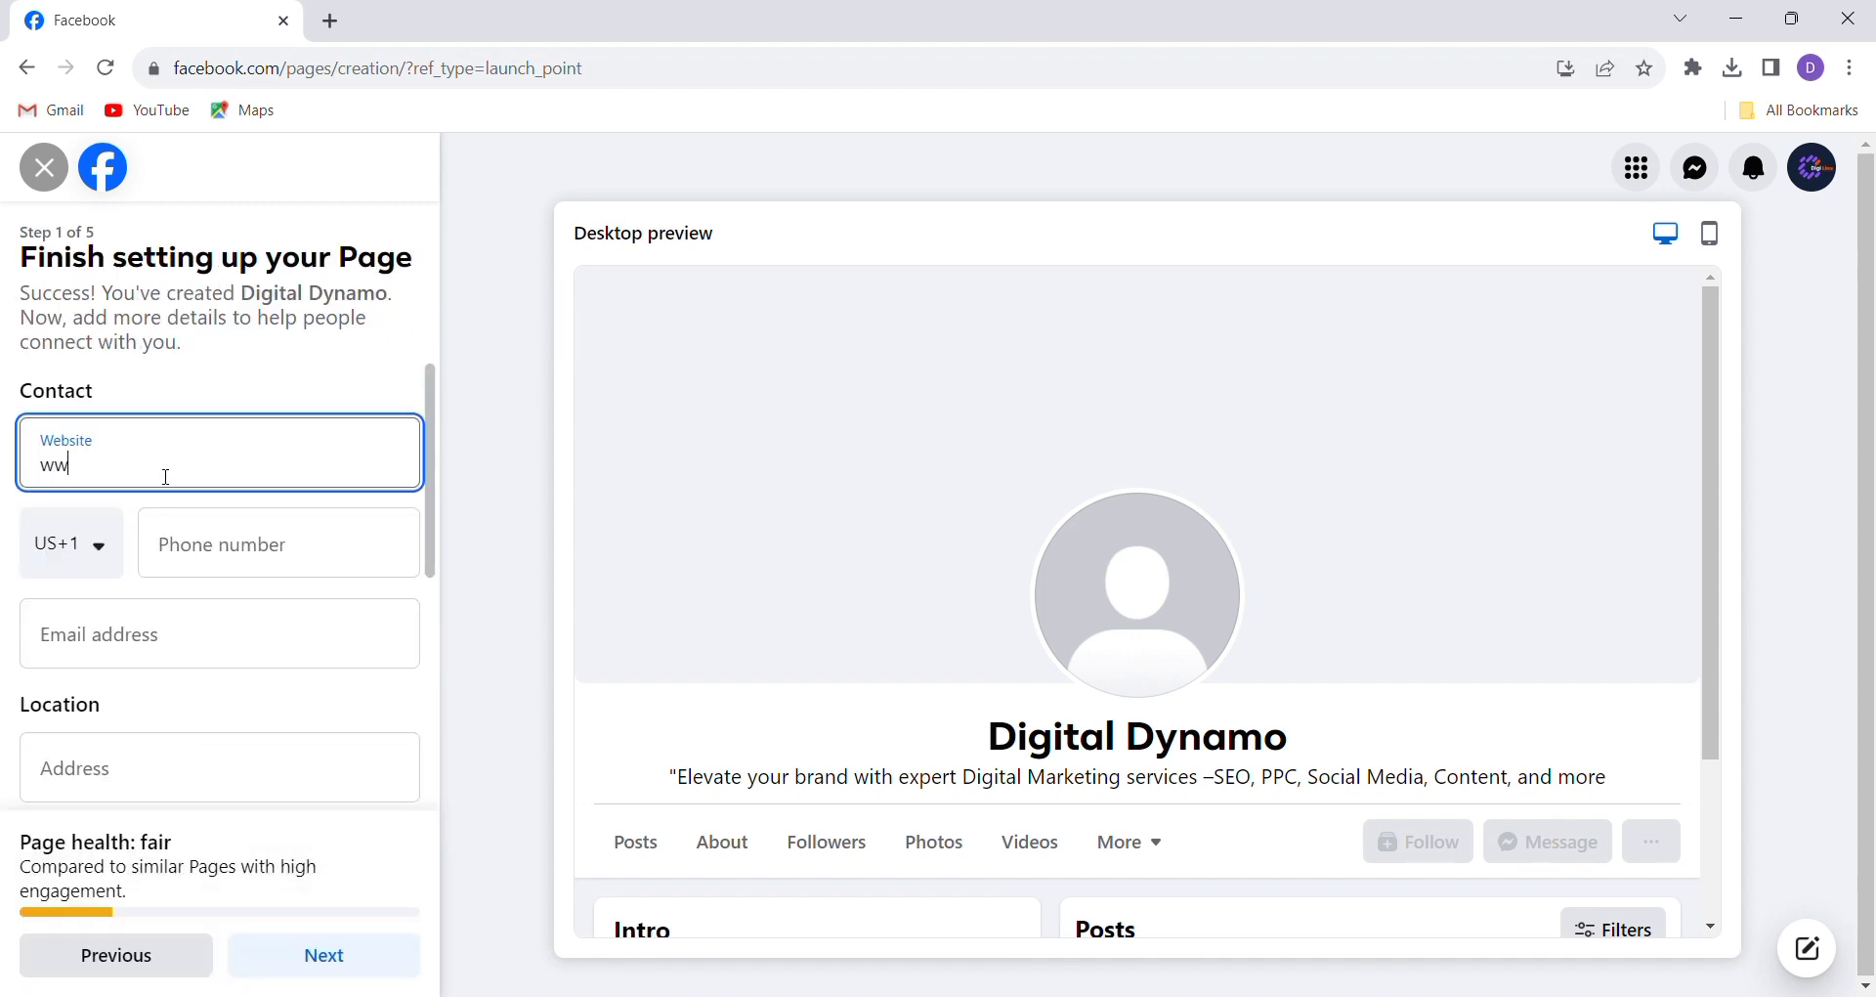
type("w.Edu-goal.com")
left_click(109, 474)
key("Left")
key("BackSpace")
type("e")
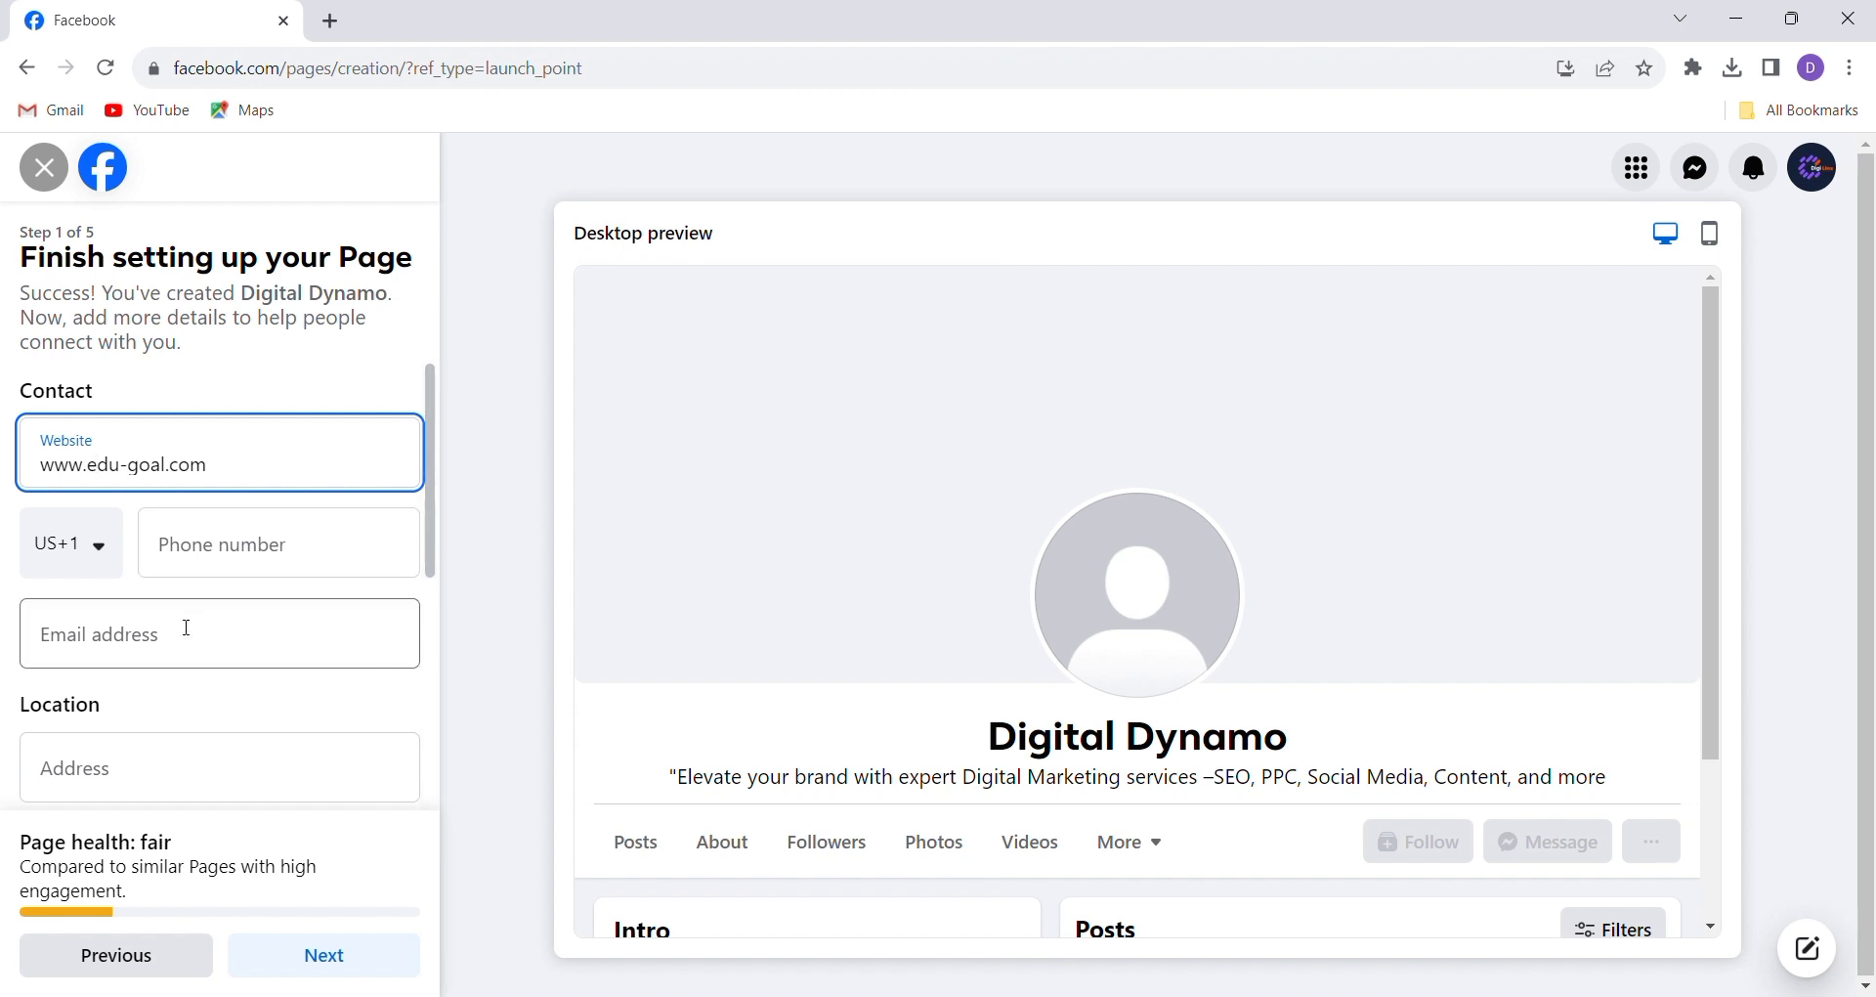
Add the Page's contact e-mail address, fixing the domain's missing dot, and leave the phone empty
left_click(111, 559)
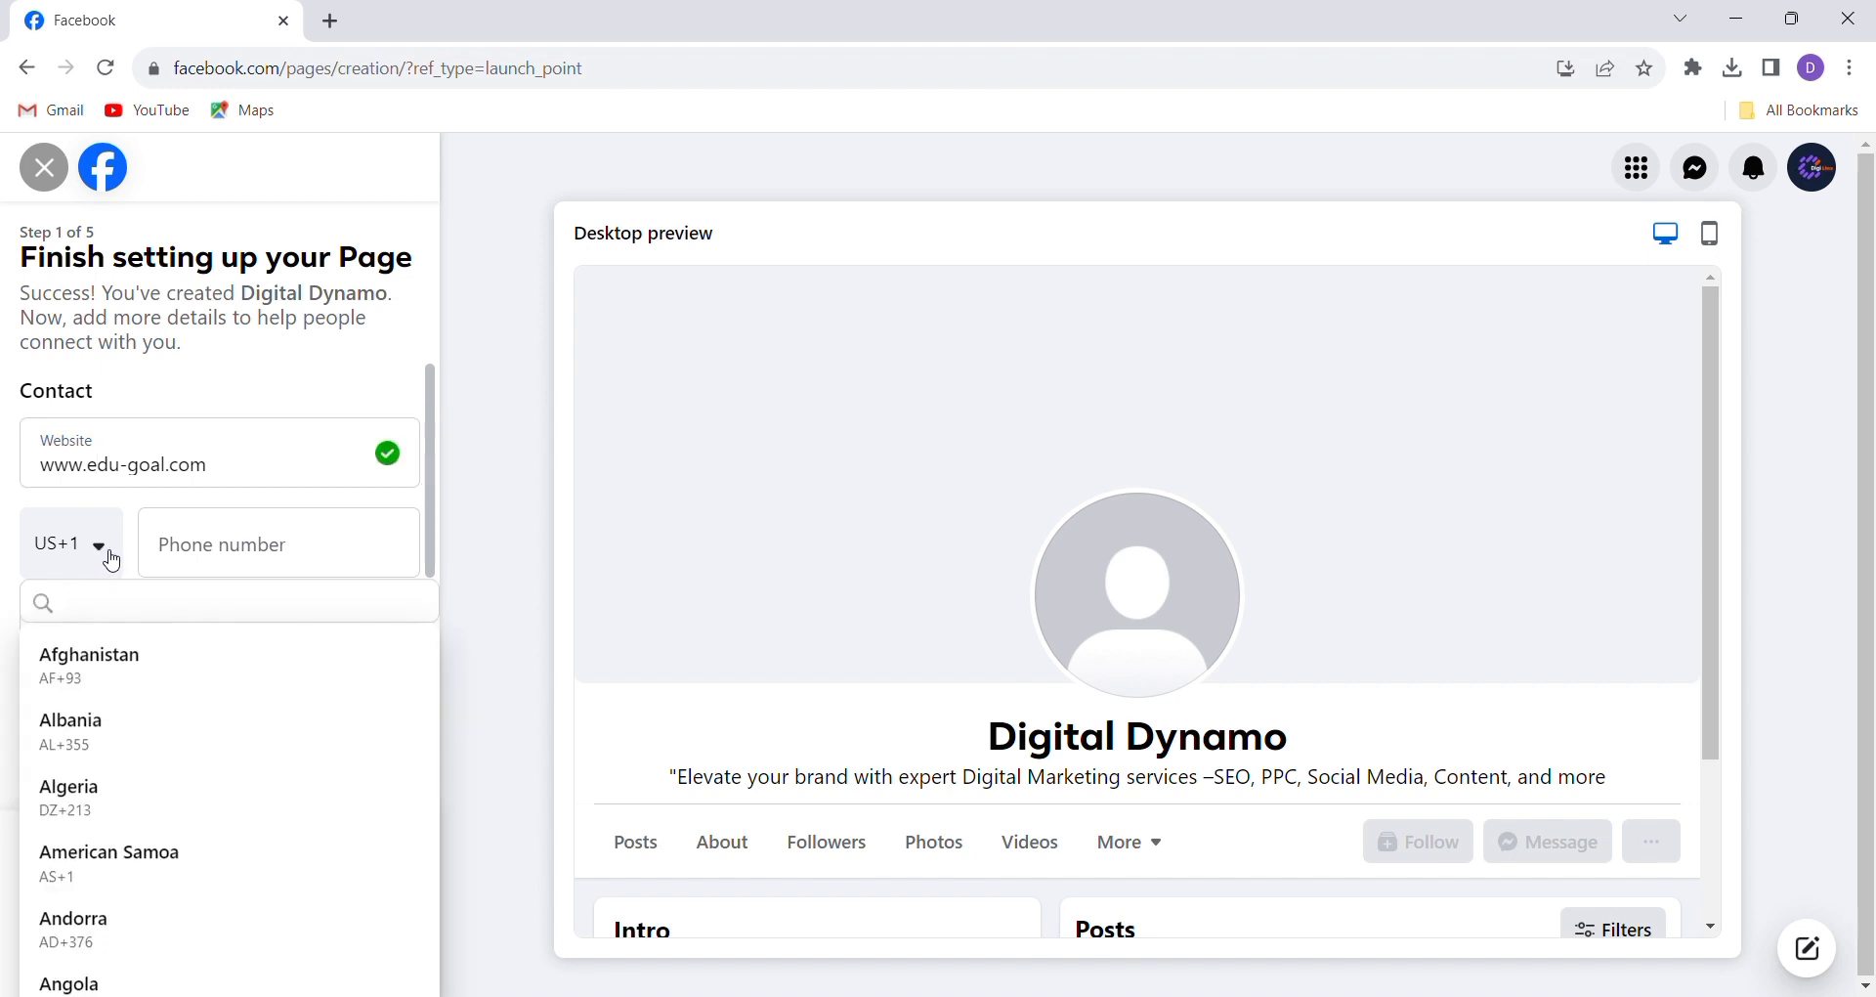
left_click(112, 560)
left_click(112, 560)
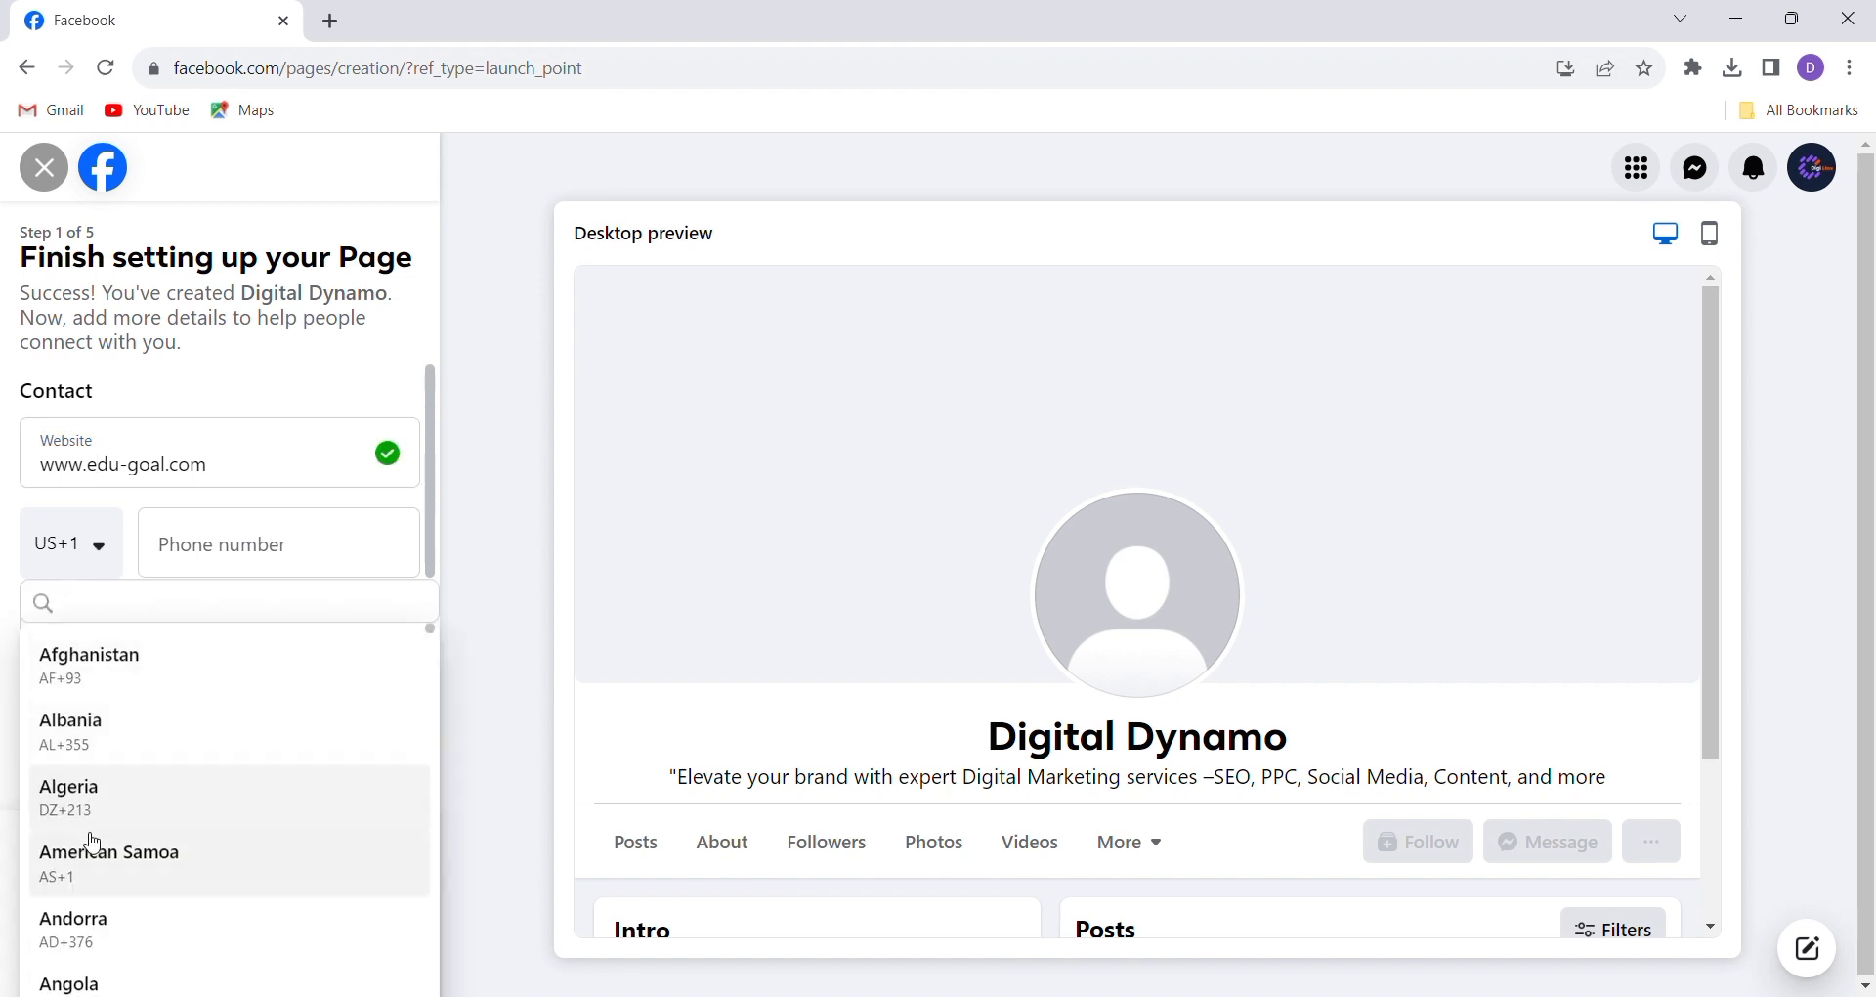
left_click(331, 561)
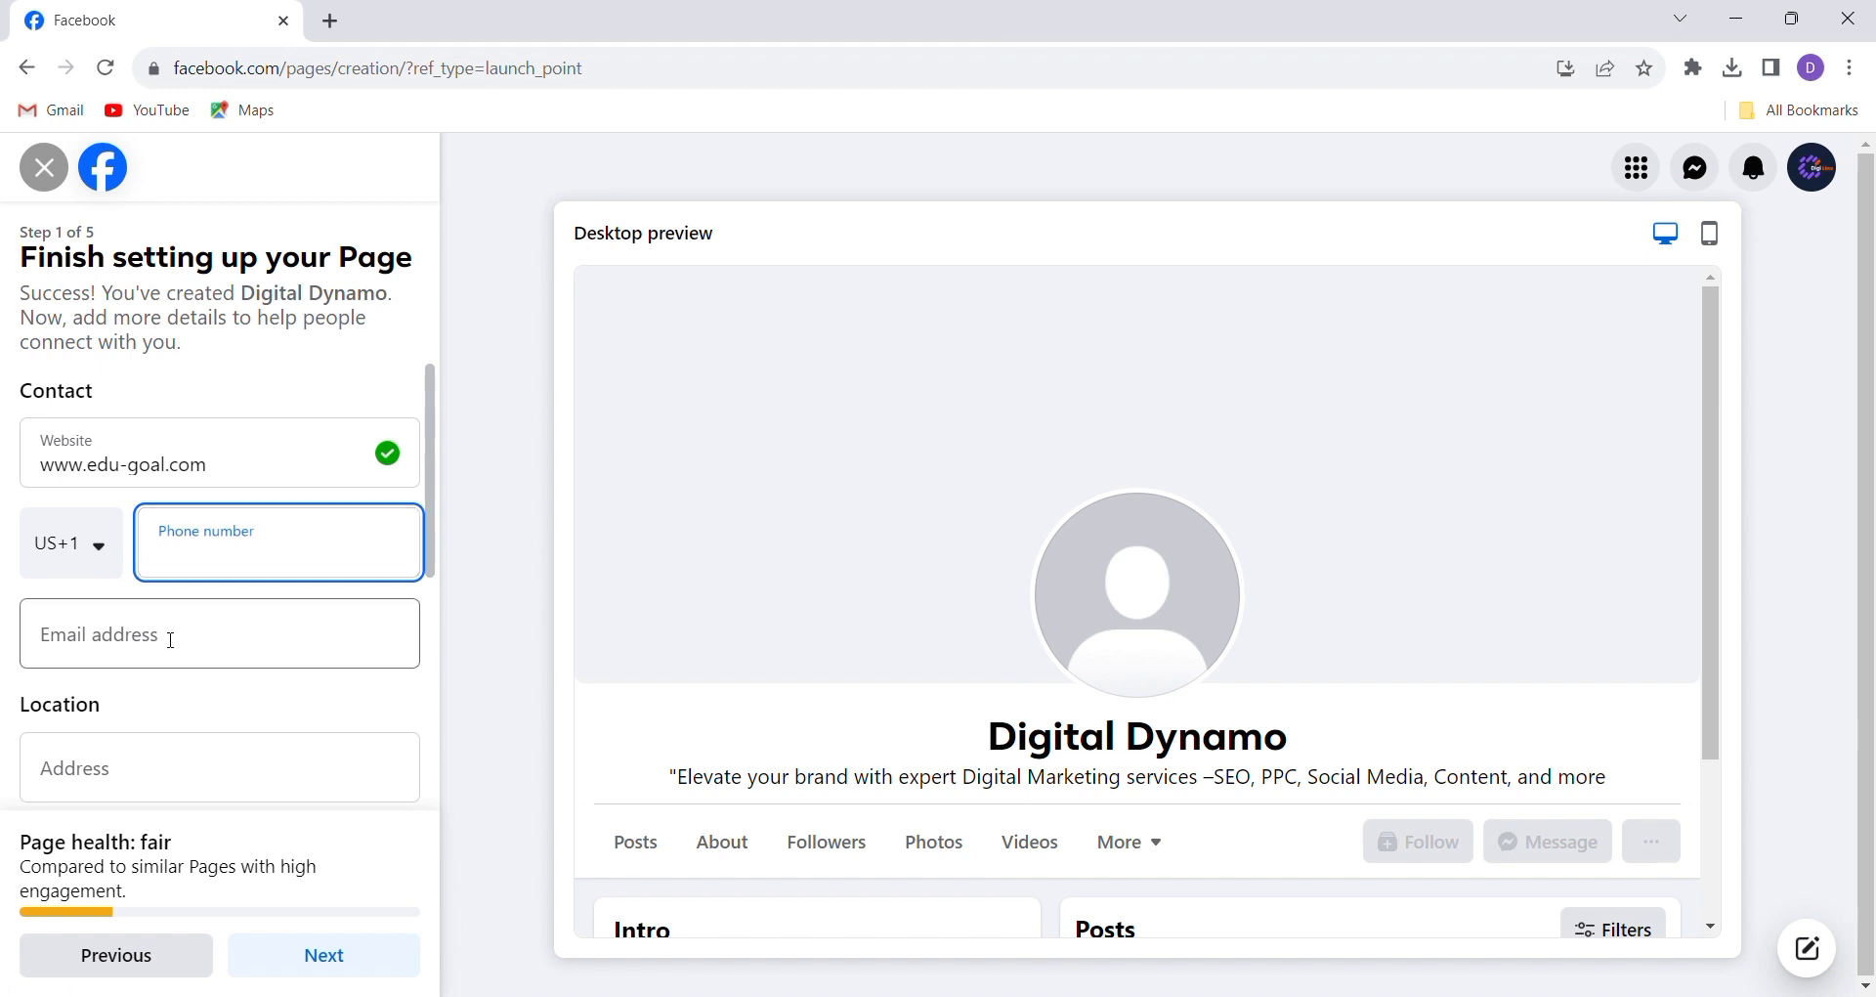
left_click(165, 637)
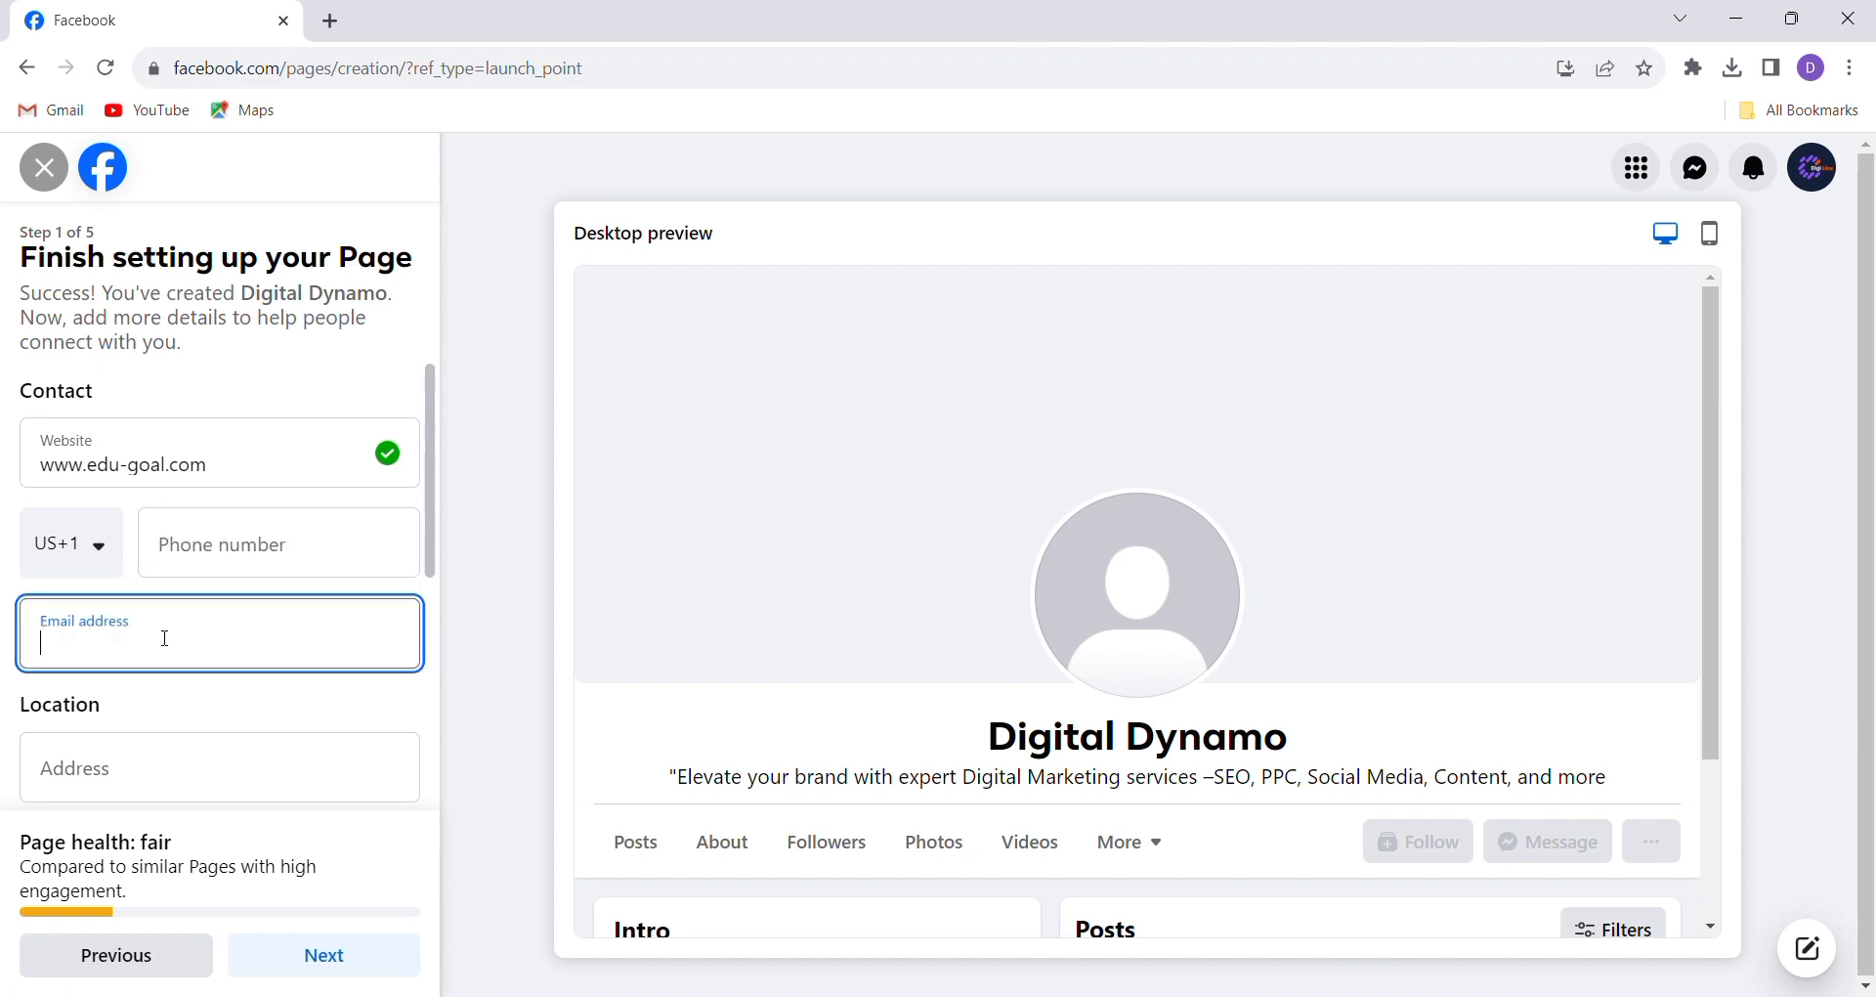
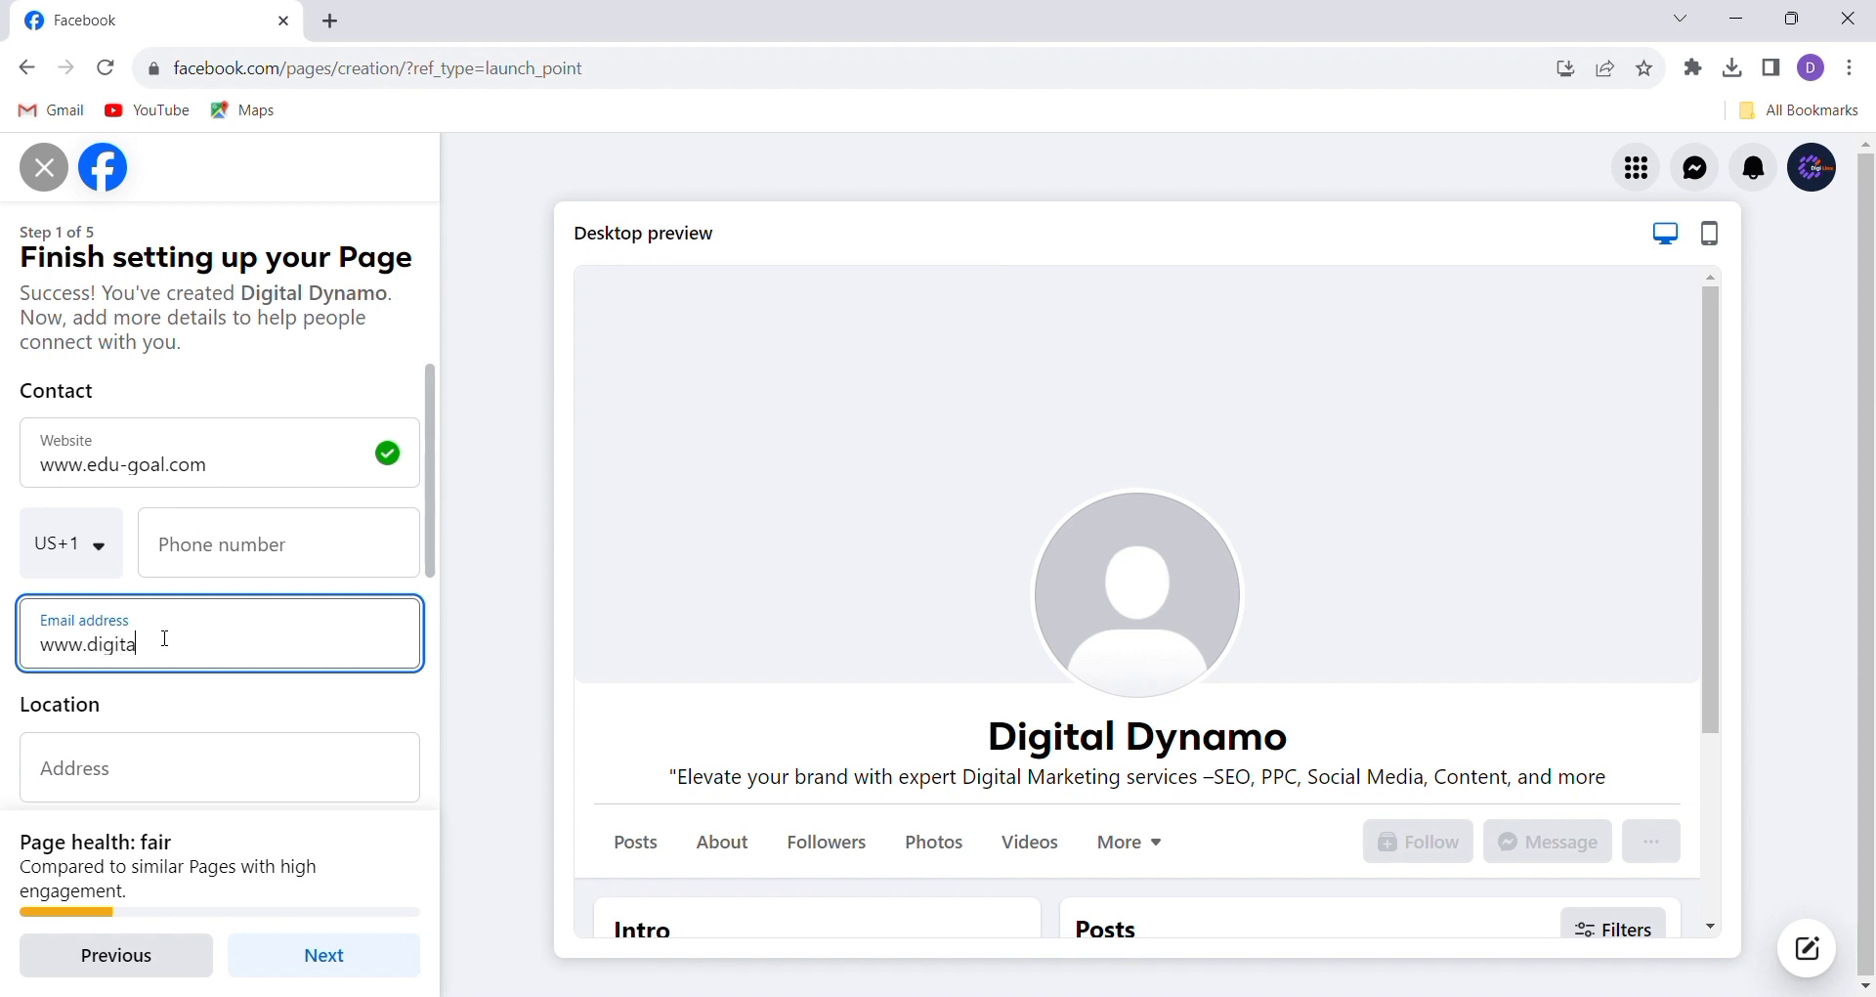
left_click(364, 658)
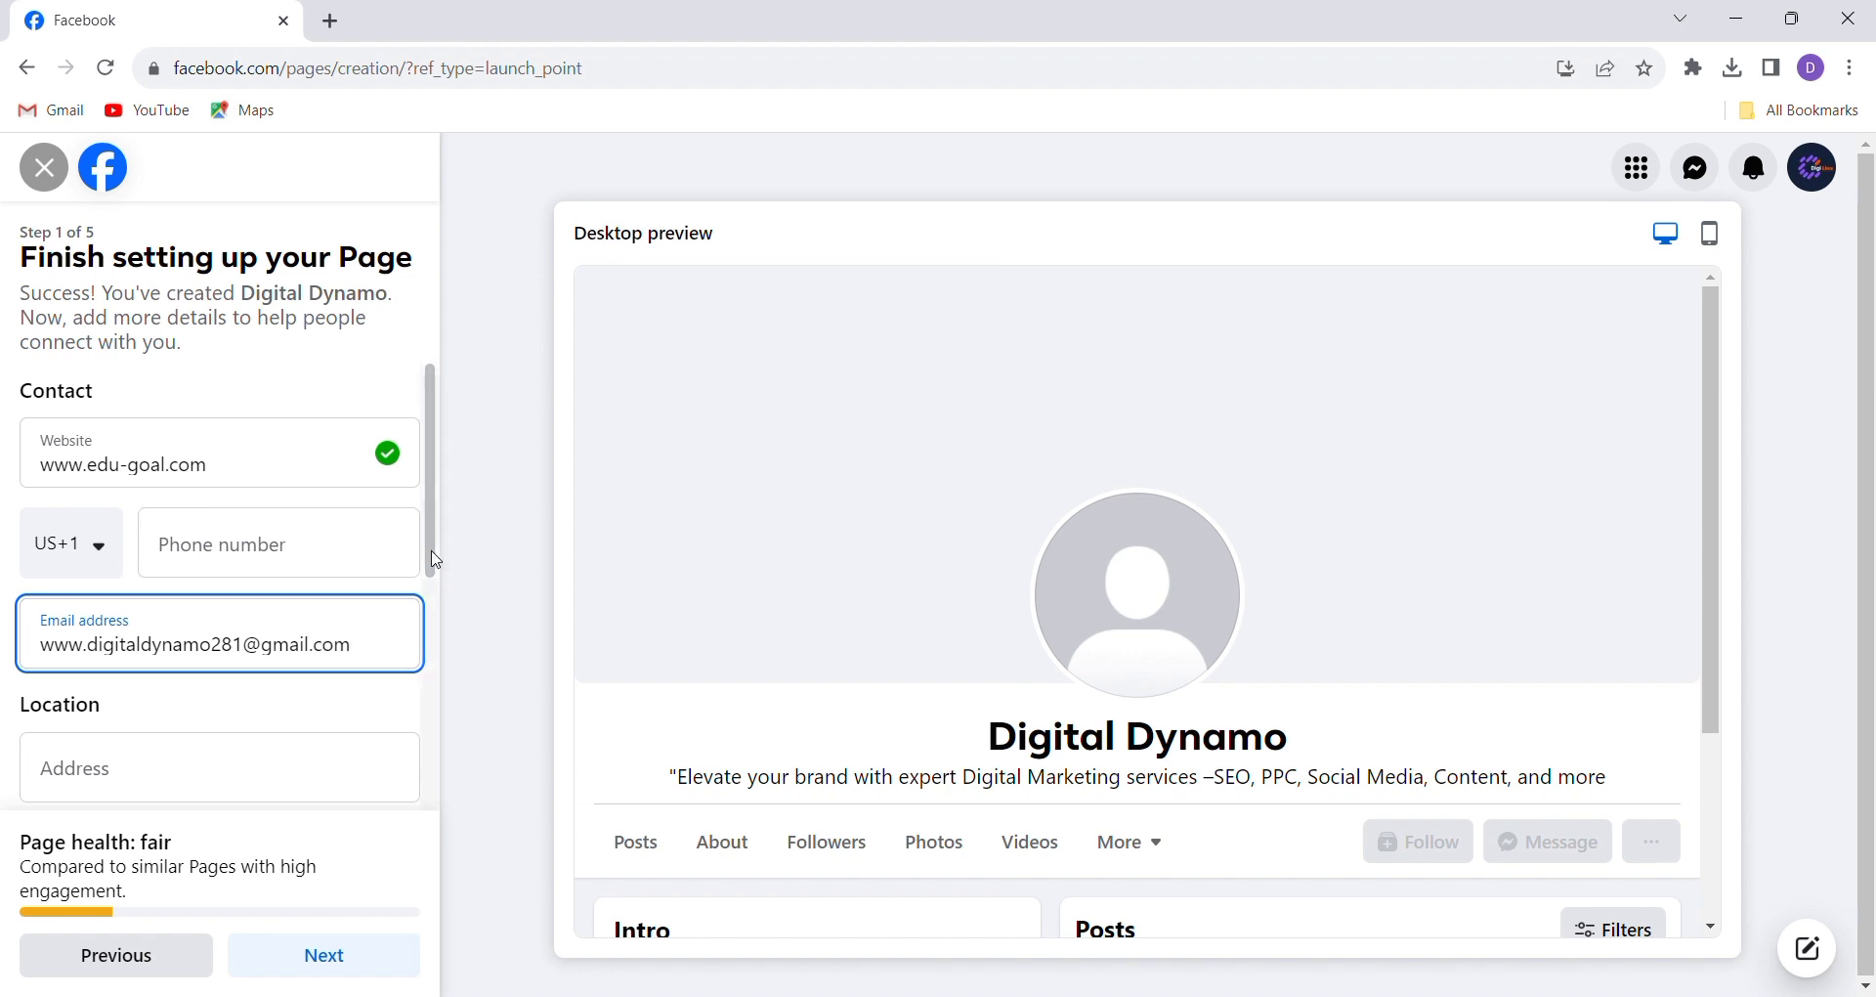
left_click_drag(436, 560, 435, 670)
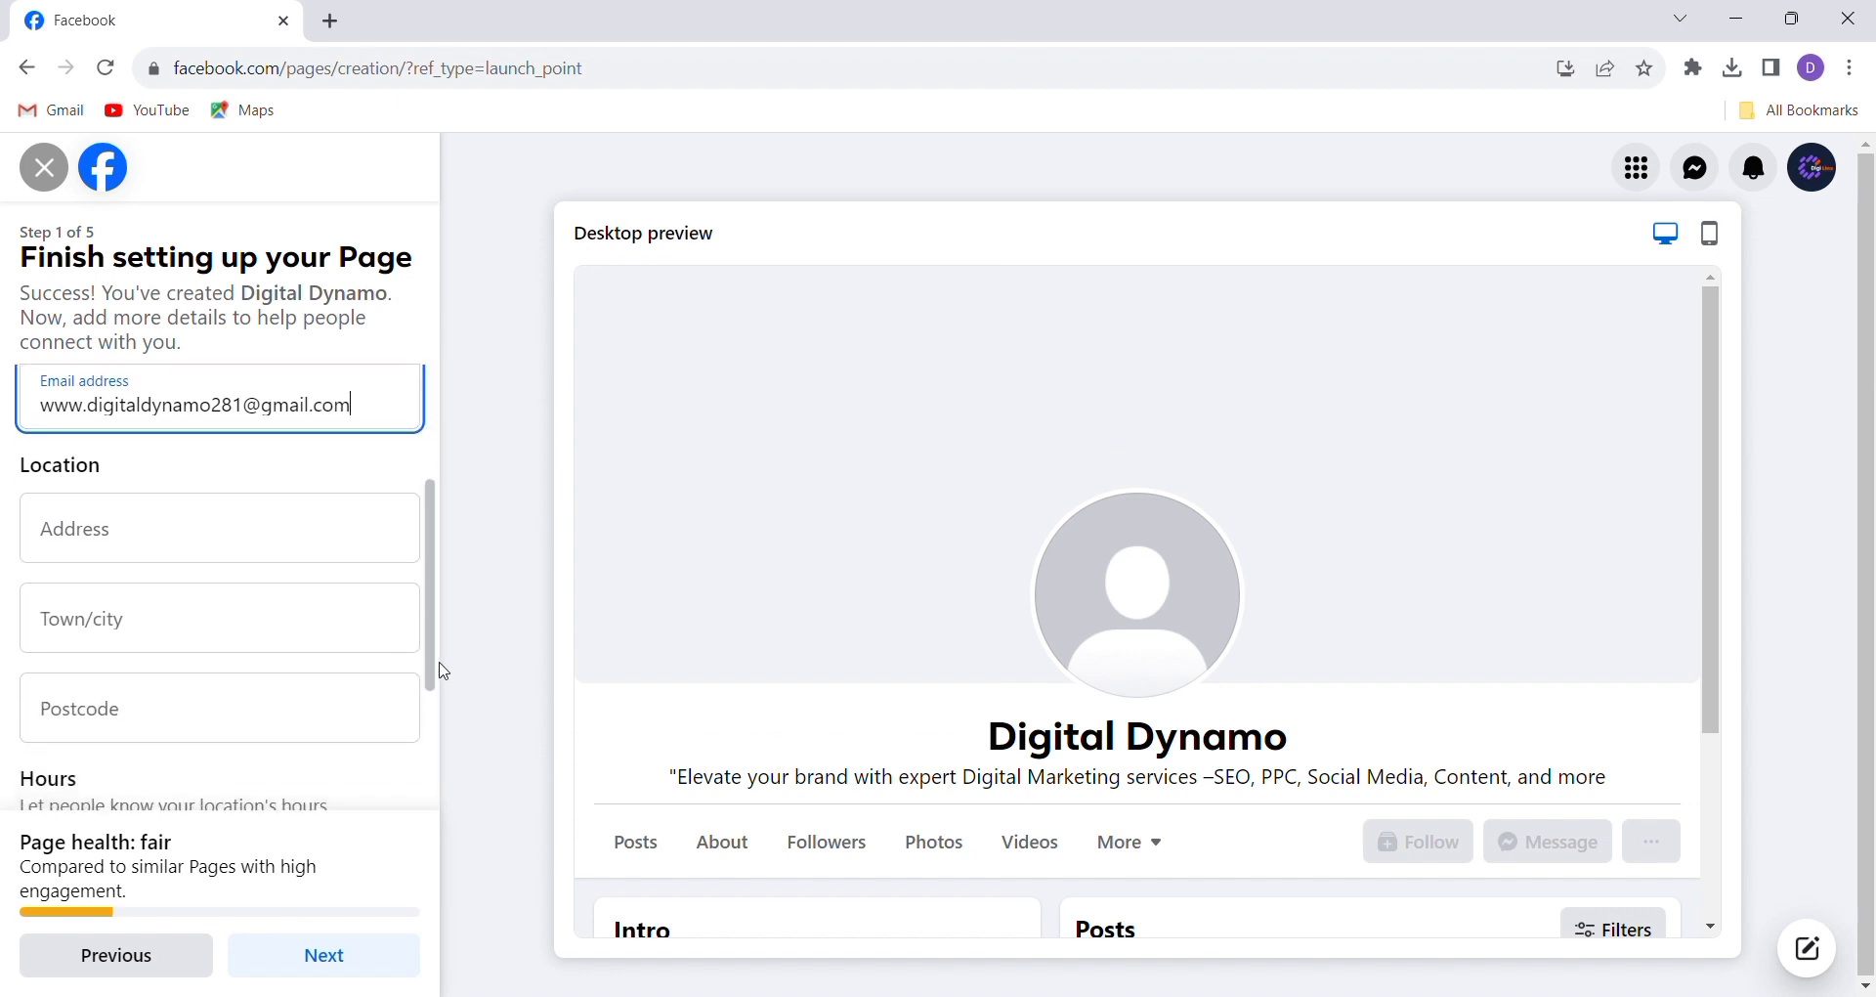
Enter the Page's street address and choose its town from the city suggestions
left_click(134, 537)
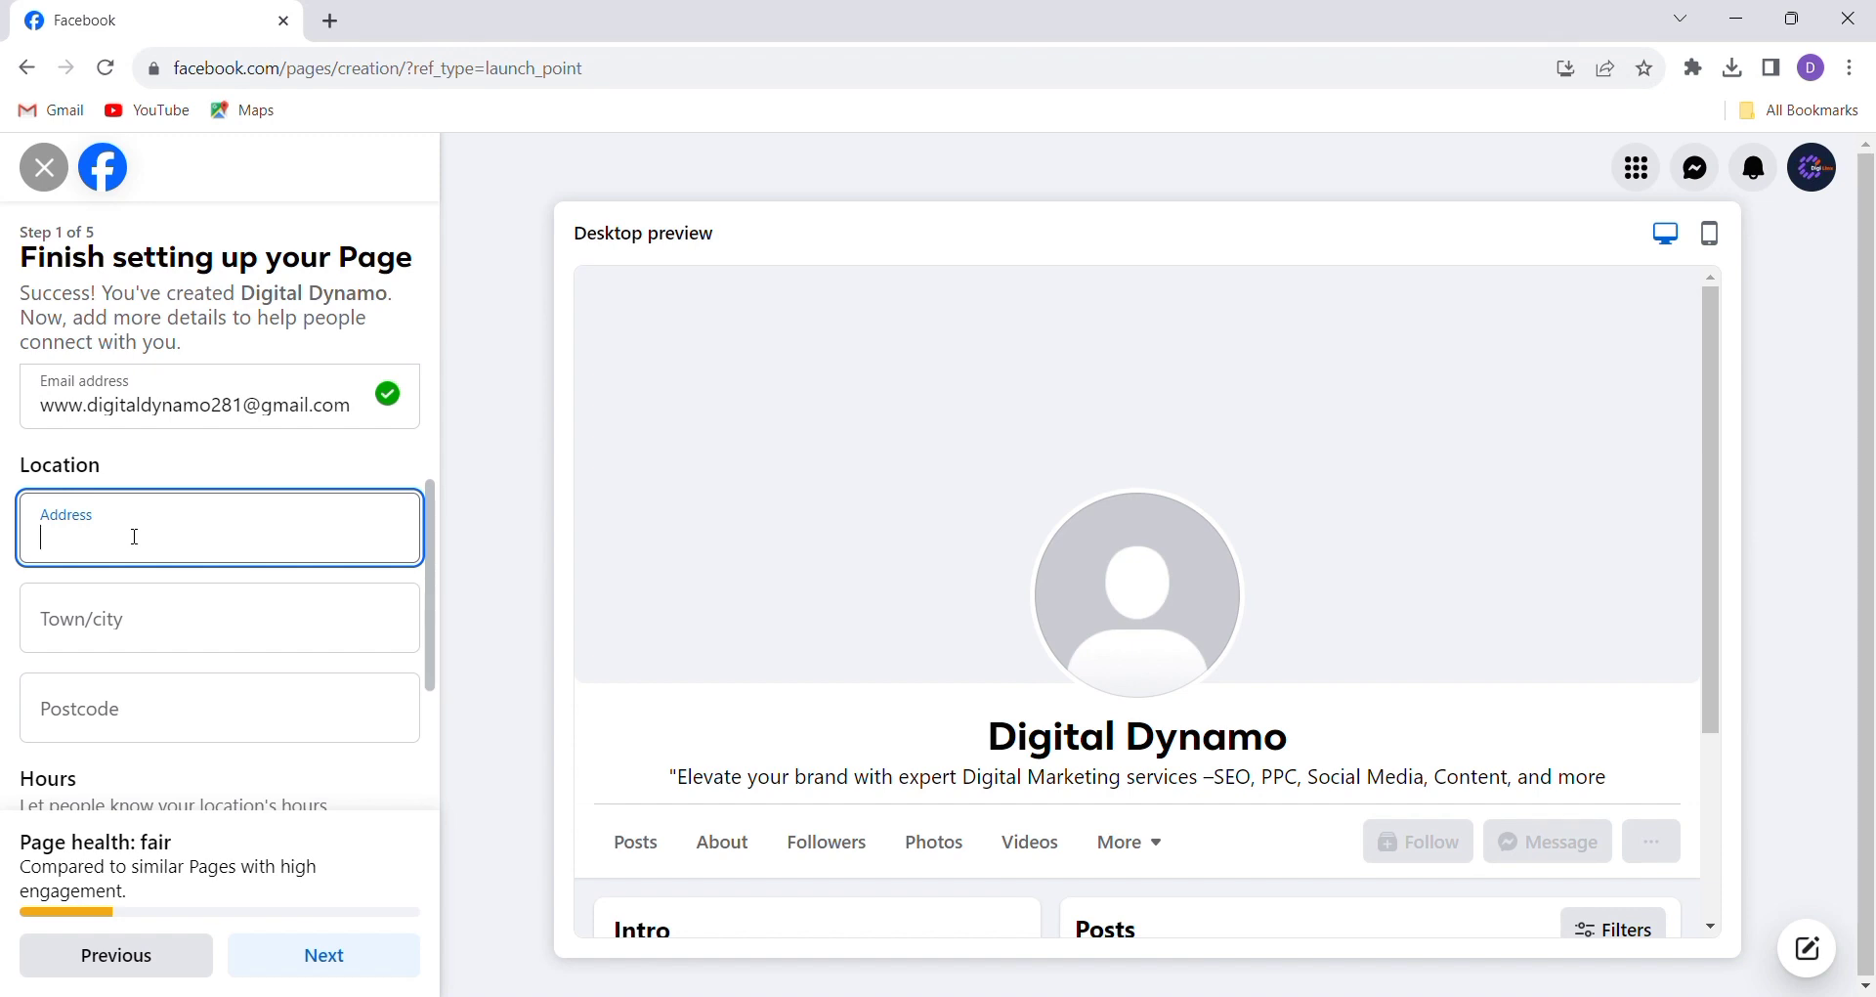
type("Bhimber Azad kashmir")
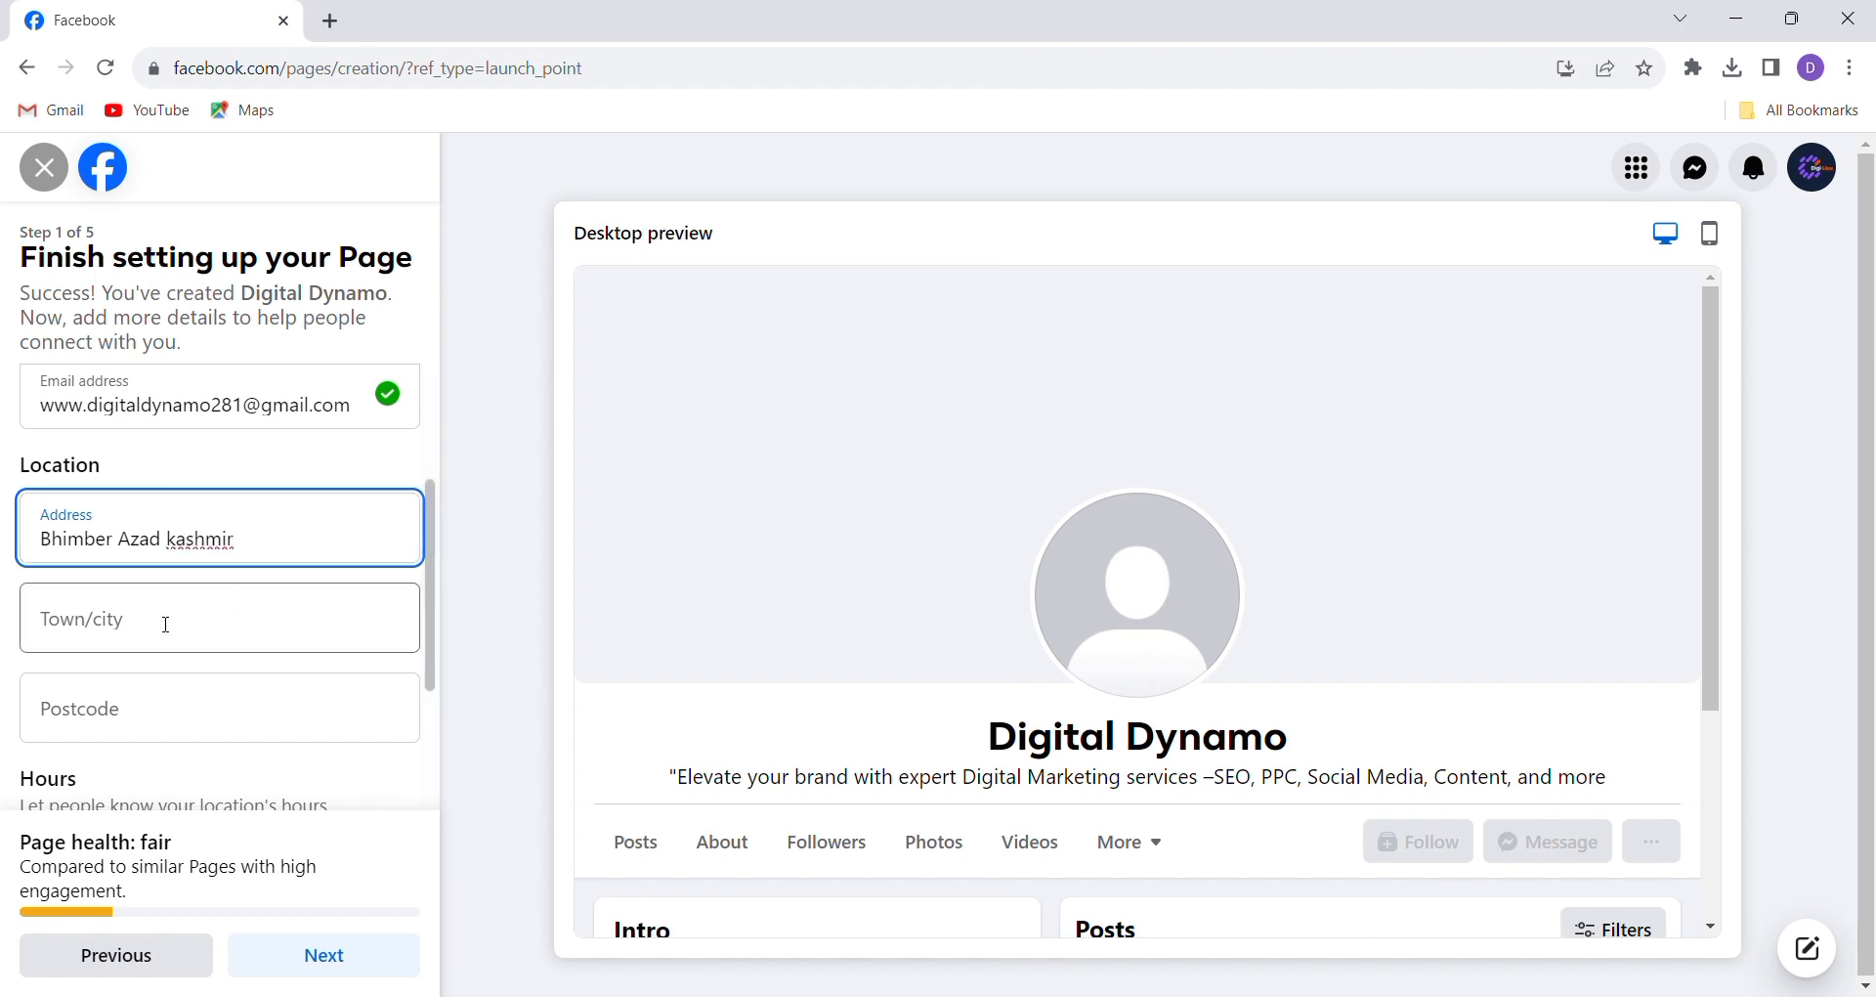
left_click(166, 624)
type("B")
key("BackSpace")
type("Bh")
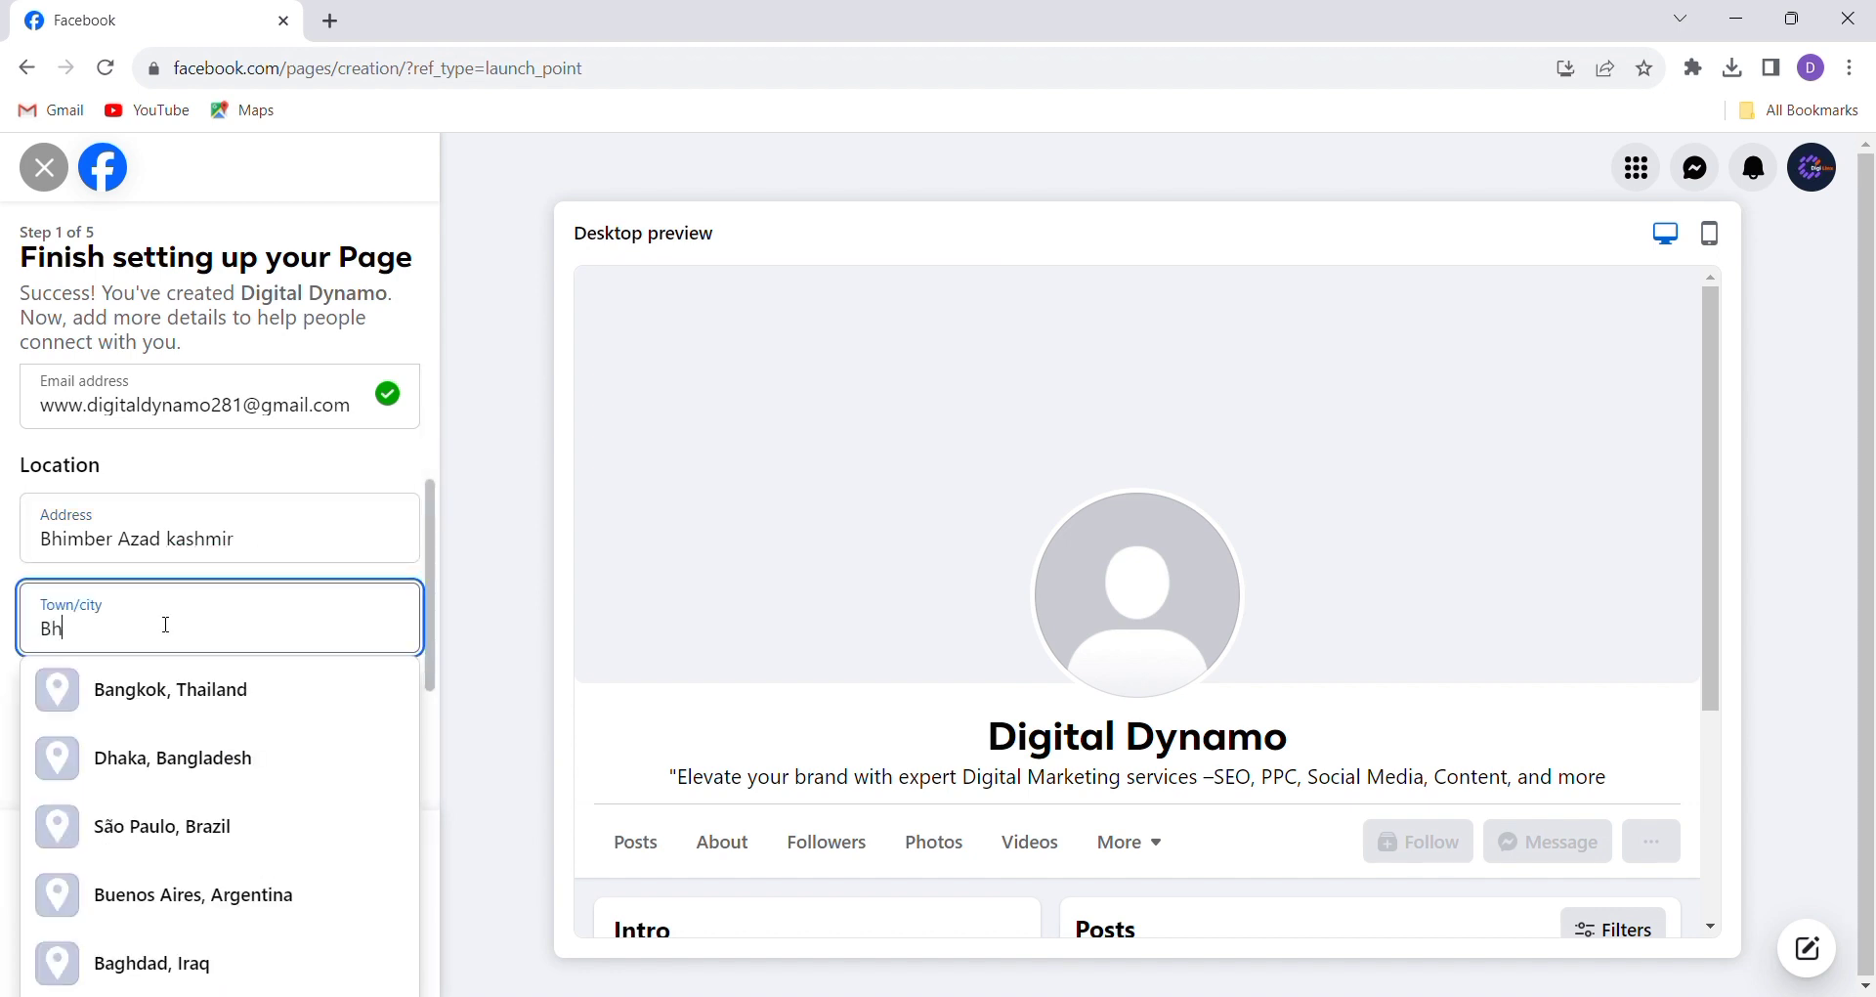
type("im")
left_click(151, 761)
scroll(433, 528, "up", 2)
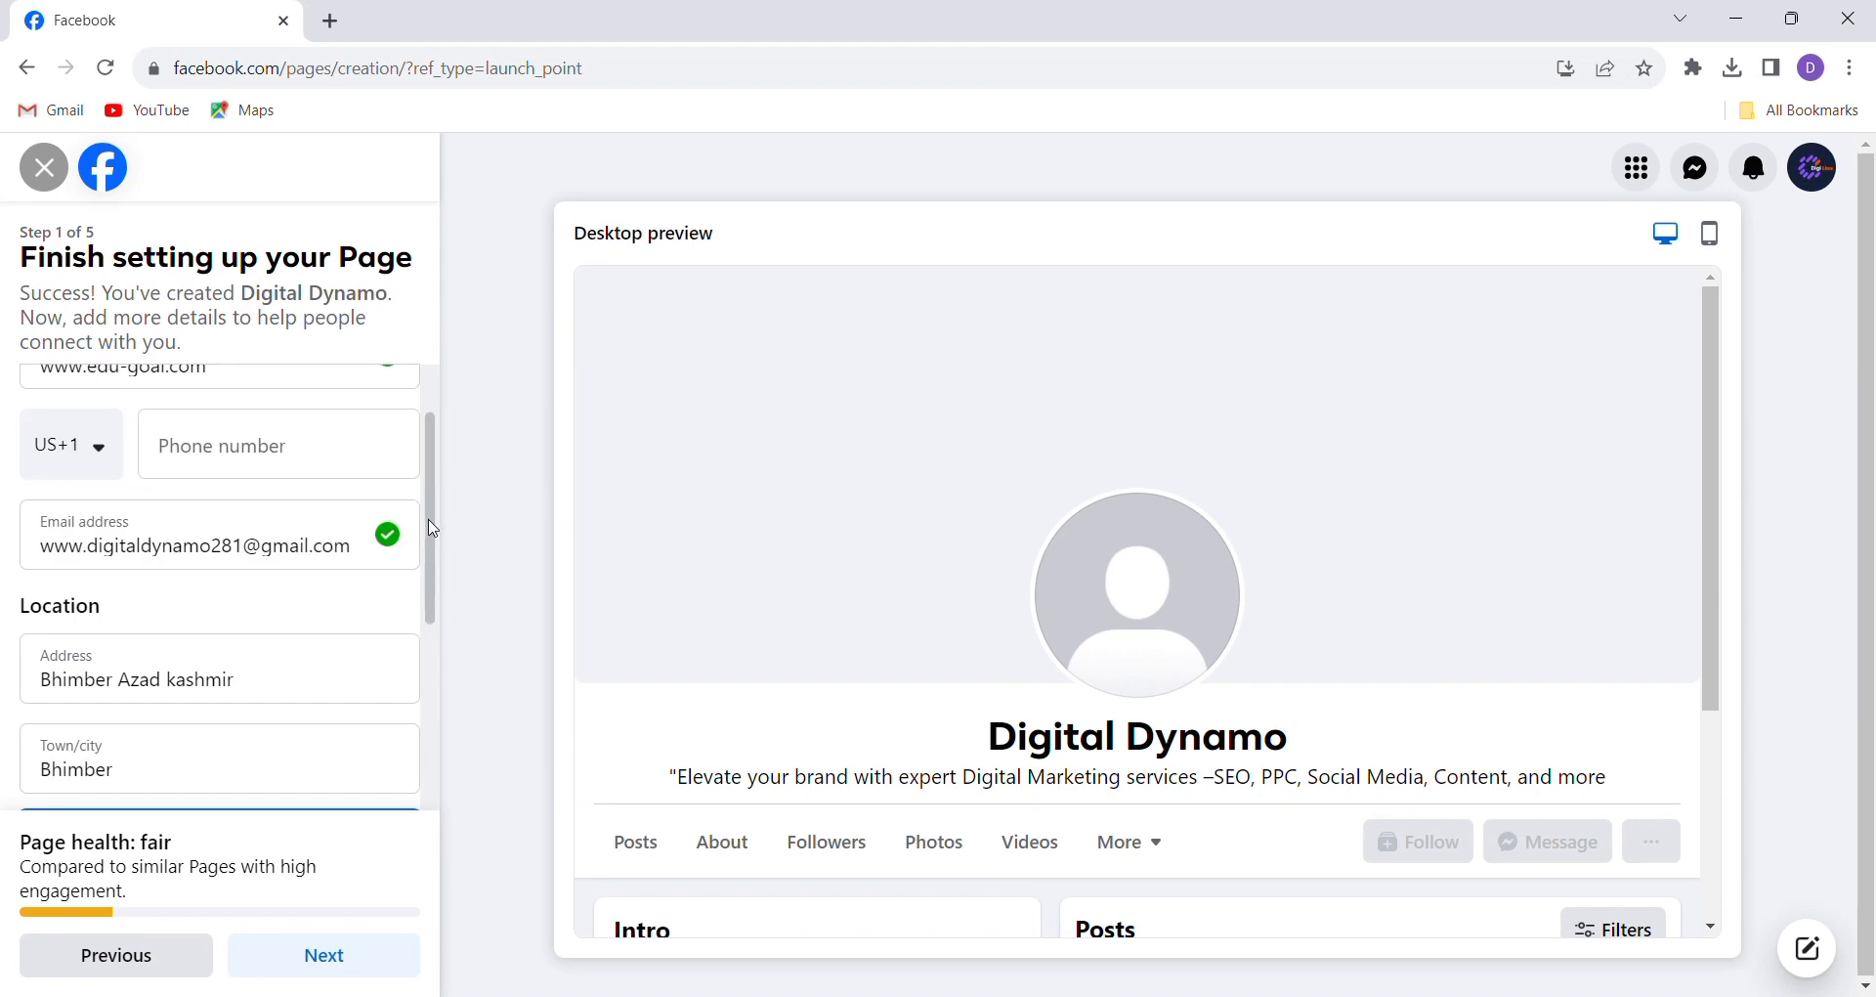
left_click_drag(433, 528, 431, 720)
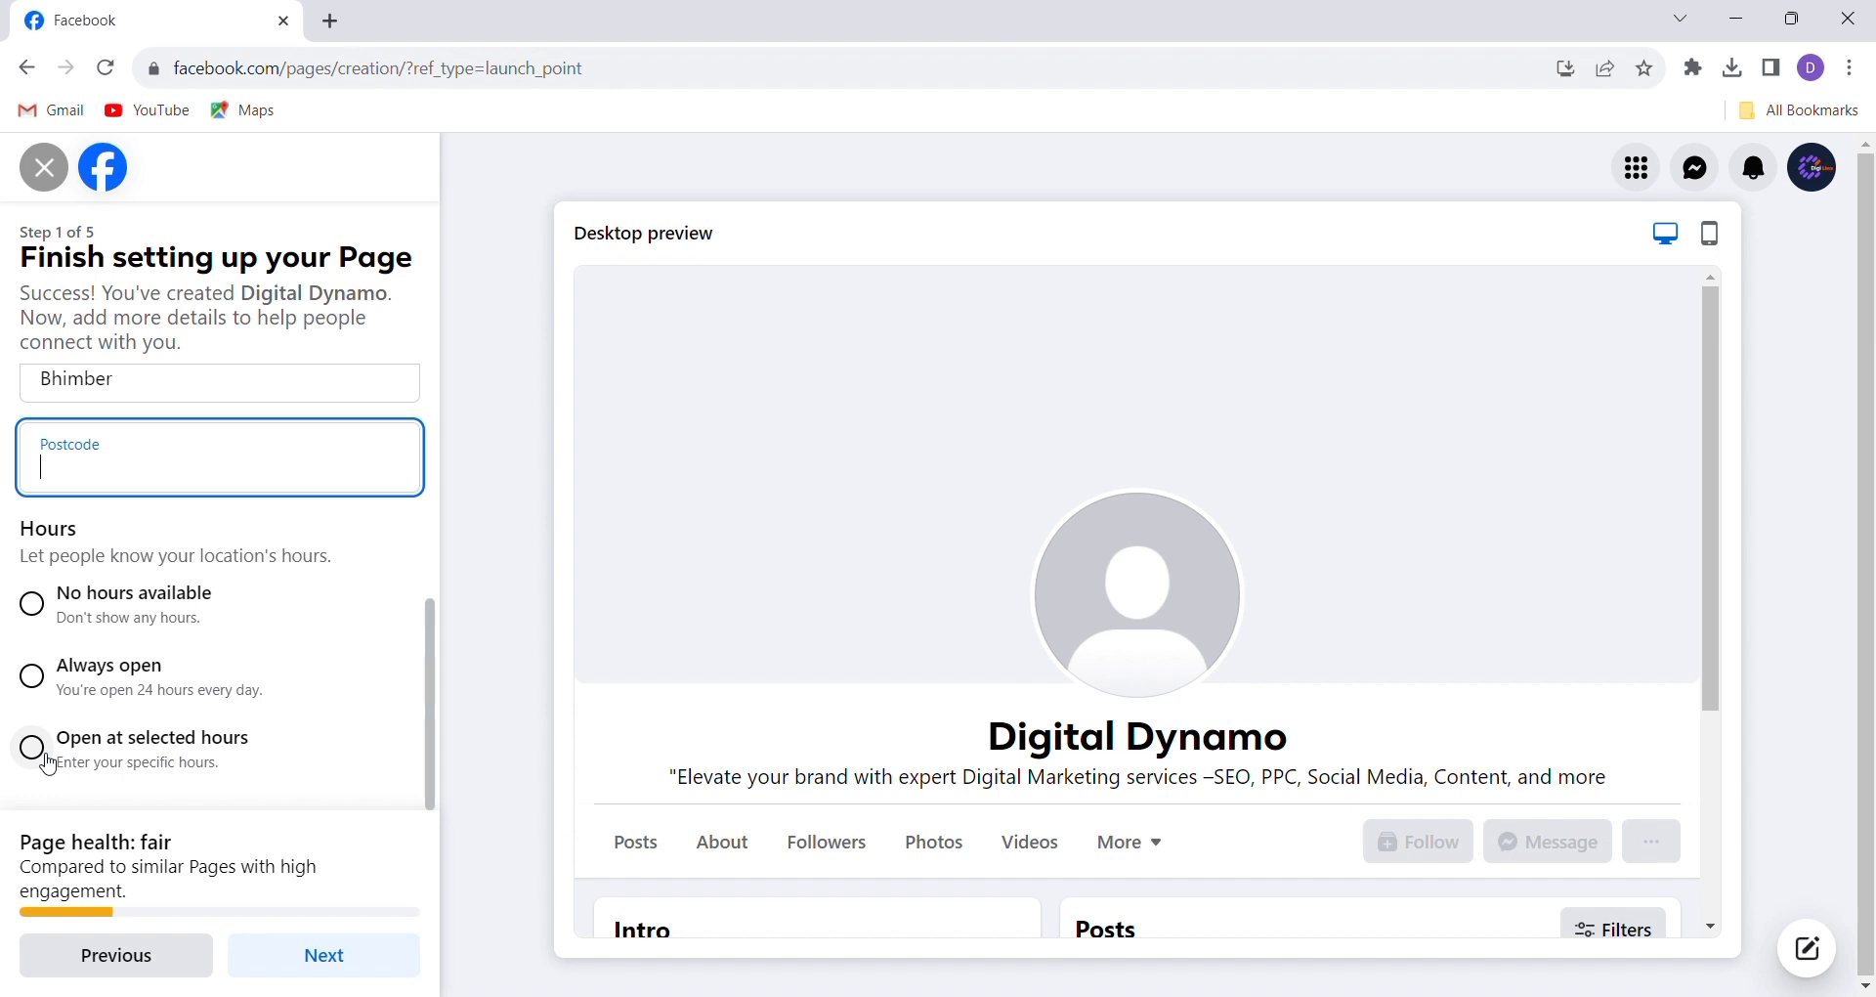
Set Hours to No hours available and advance to step 2, Customise your Page
left_click(32, 675)
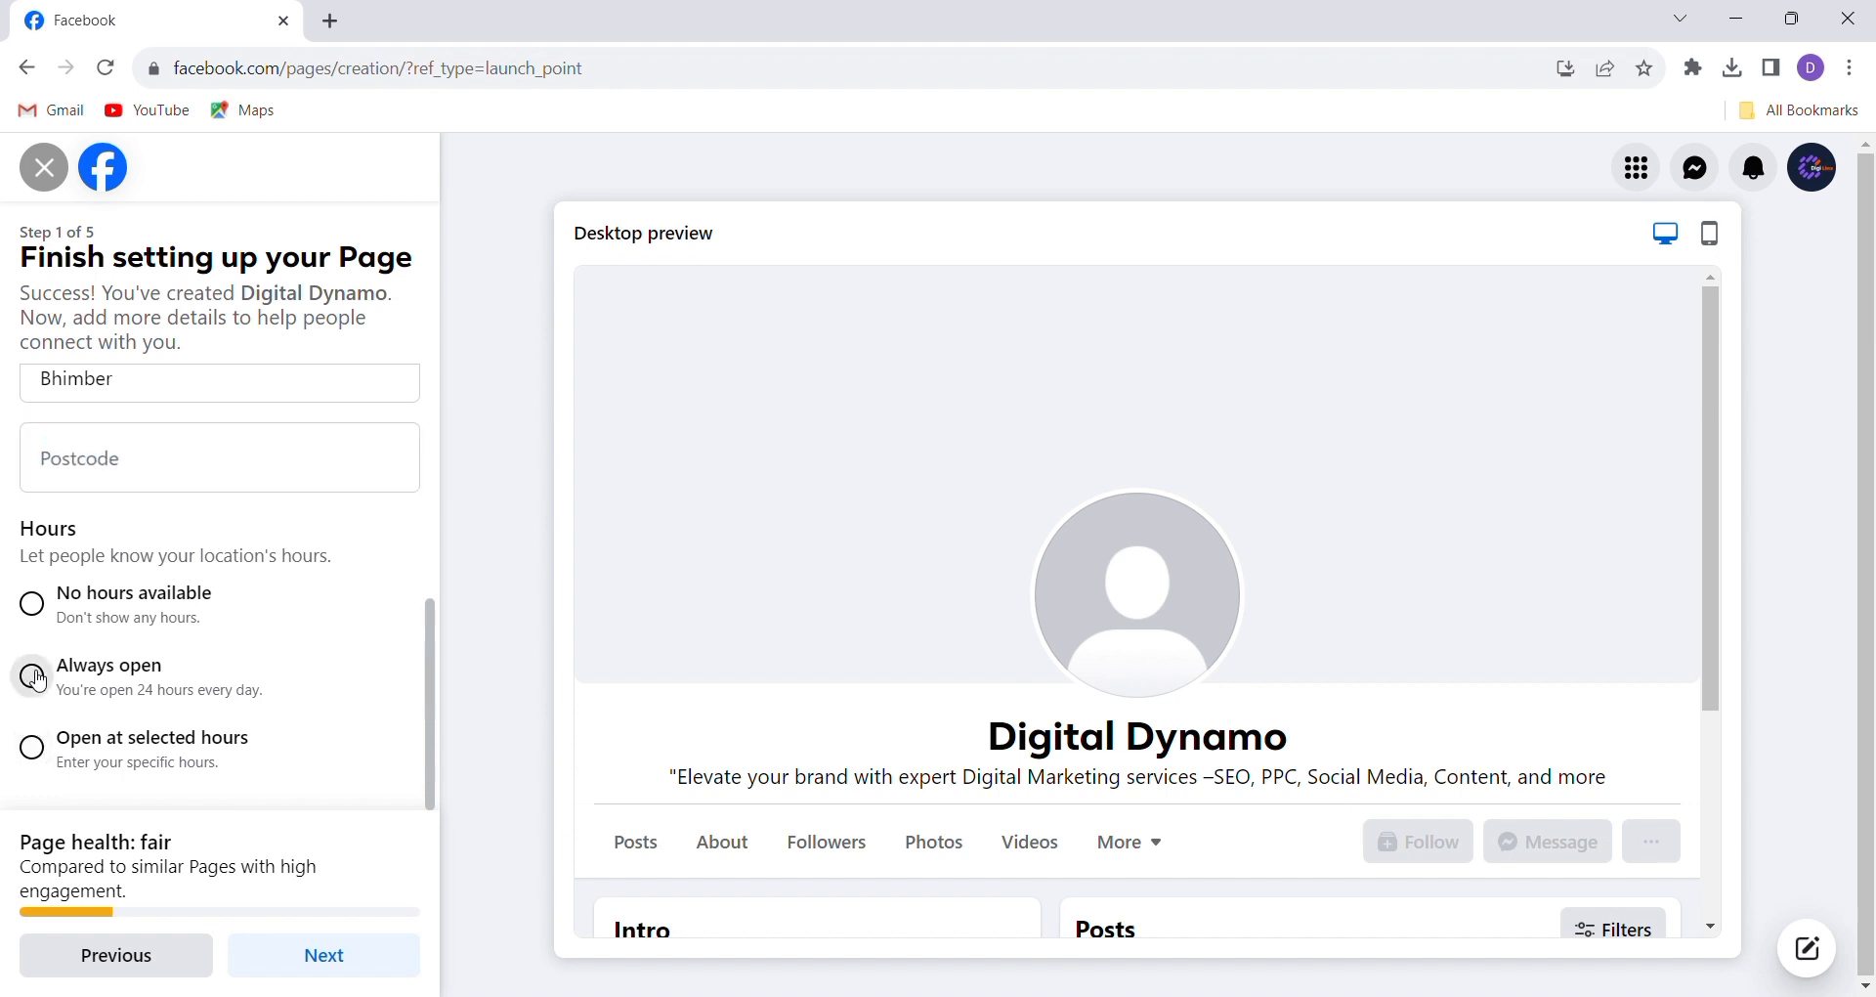
left_click(32, 605)
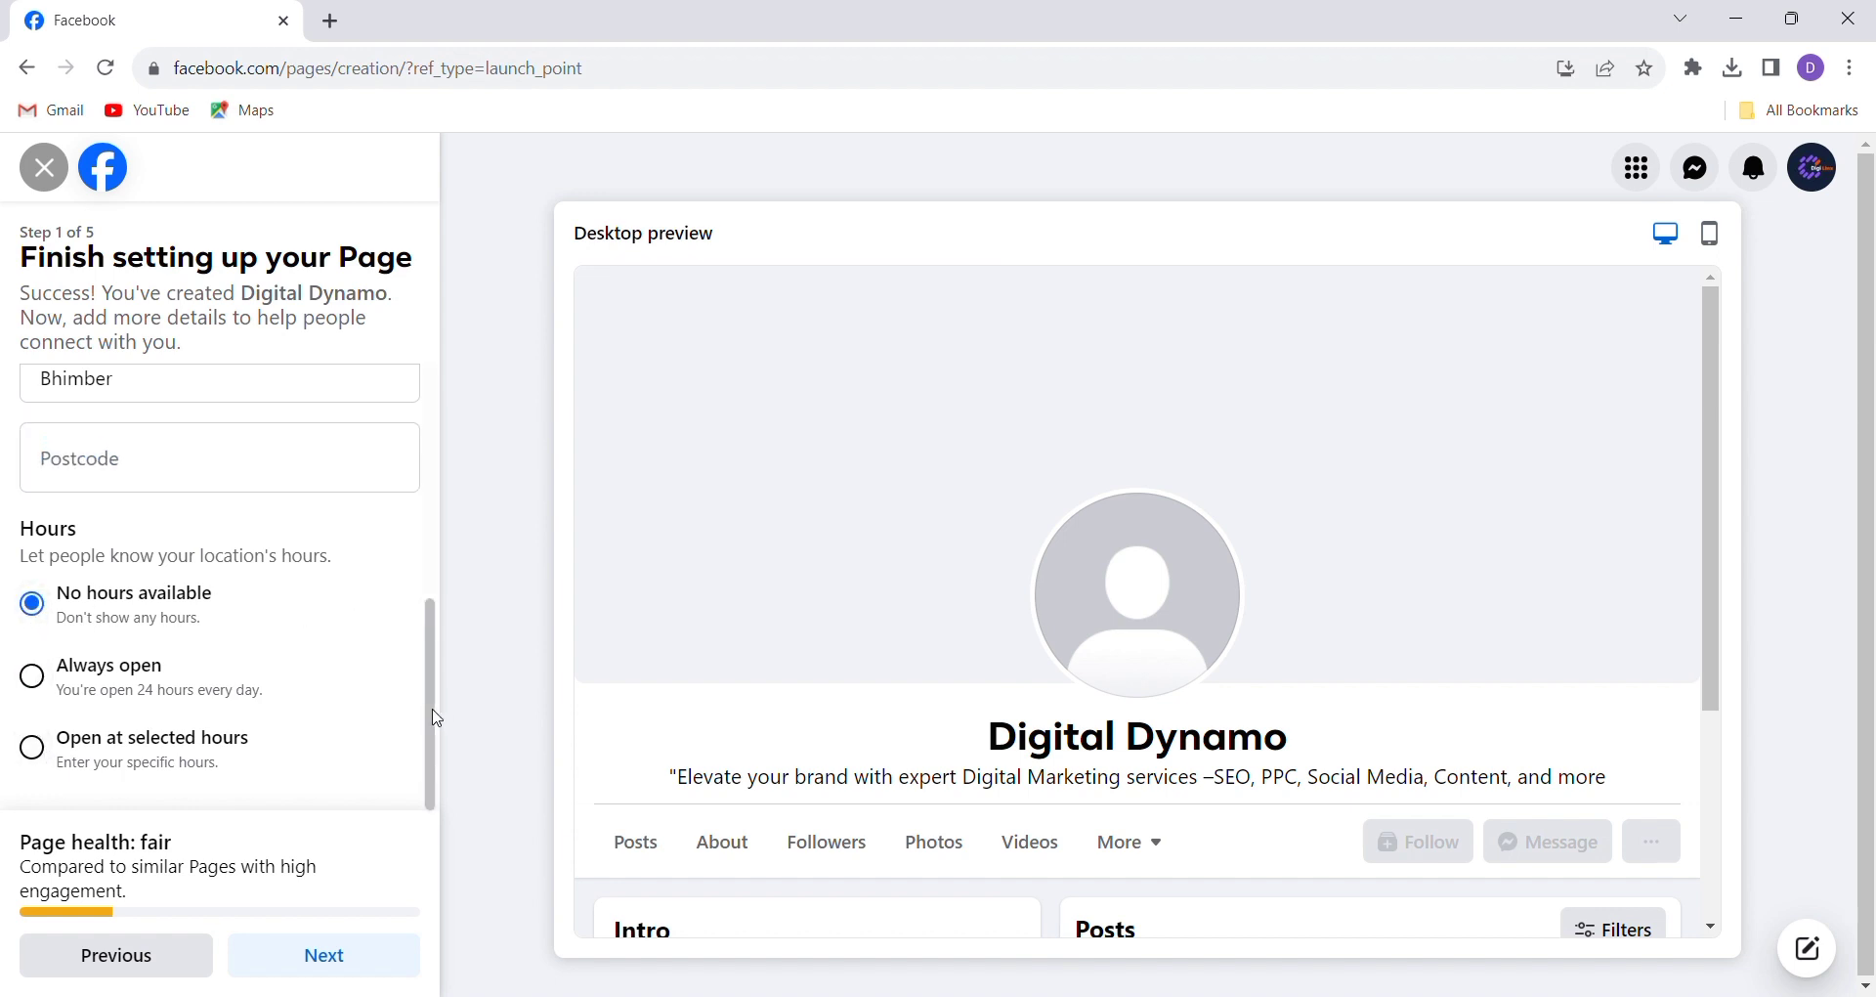
left_click(375, 966)
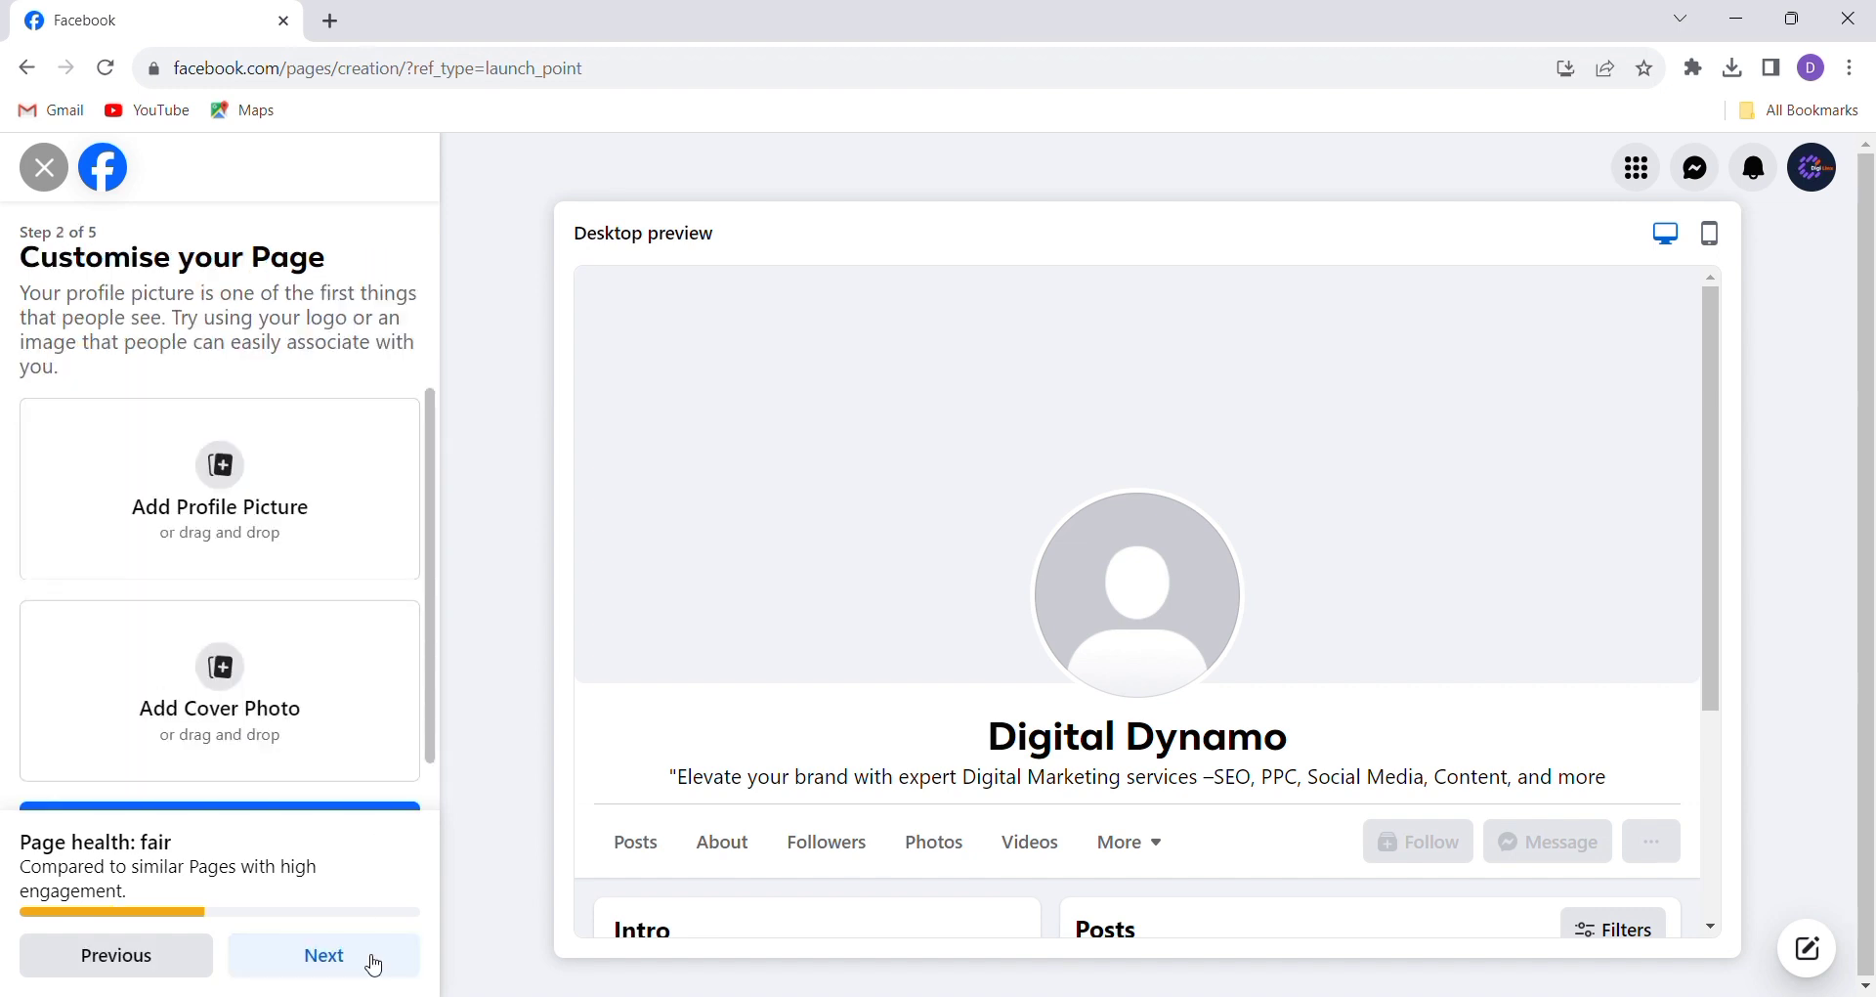
Upload the Digital Dynamo logo as profile picture and the red Mission/Vision image as cover
left_click(240, 483)
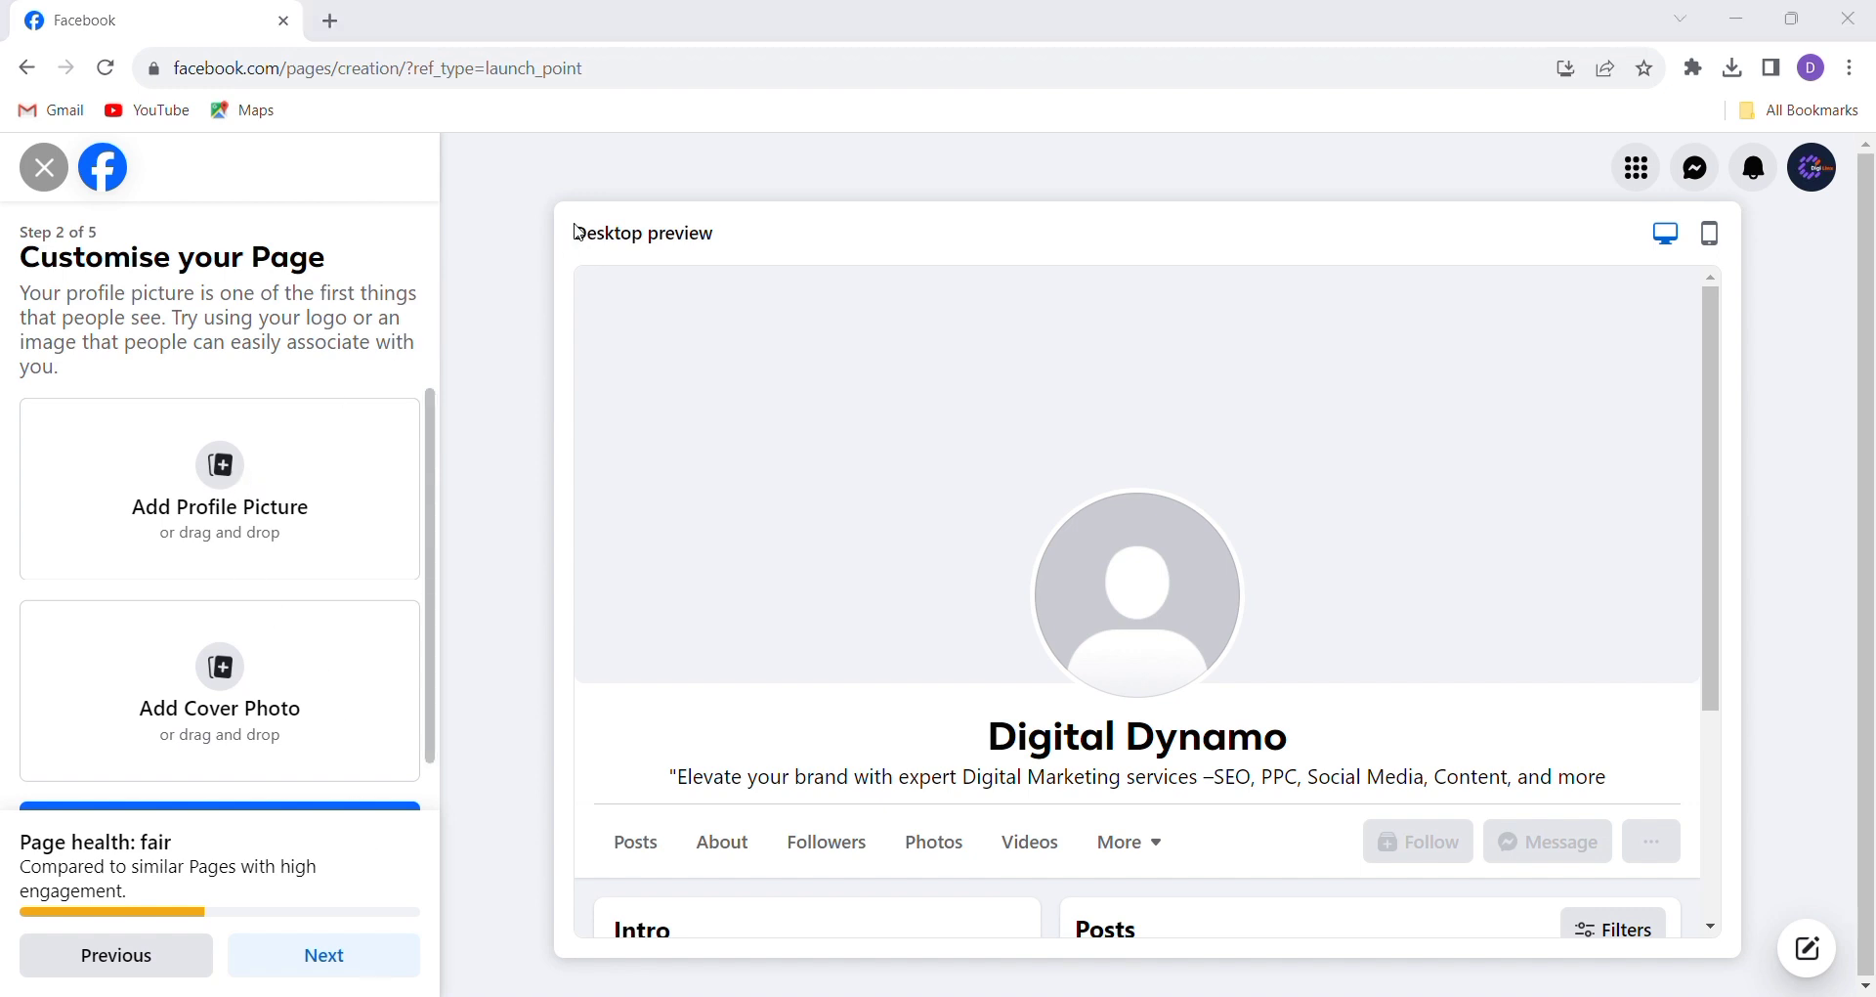
double_click(717, 551)
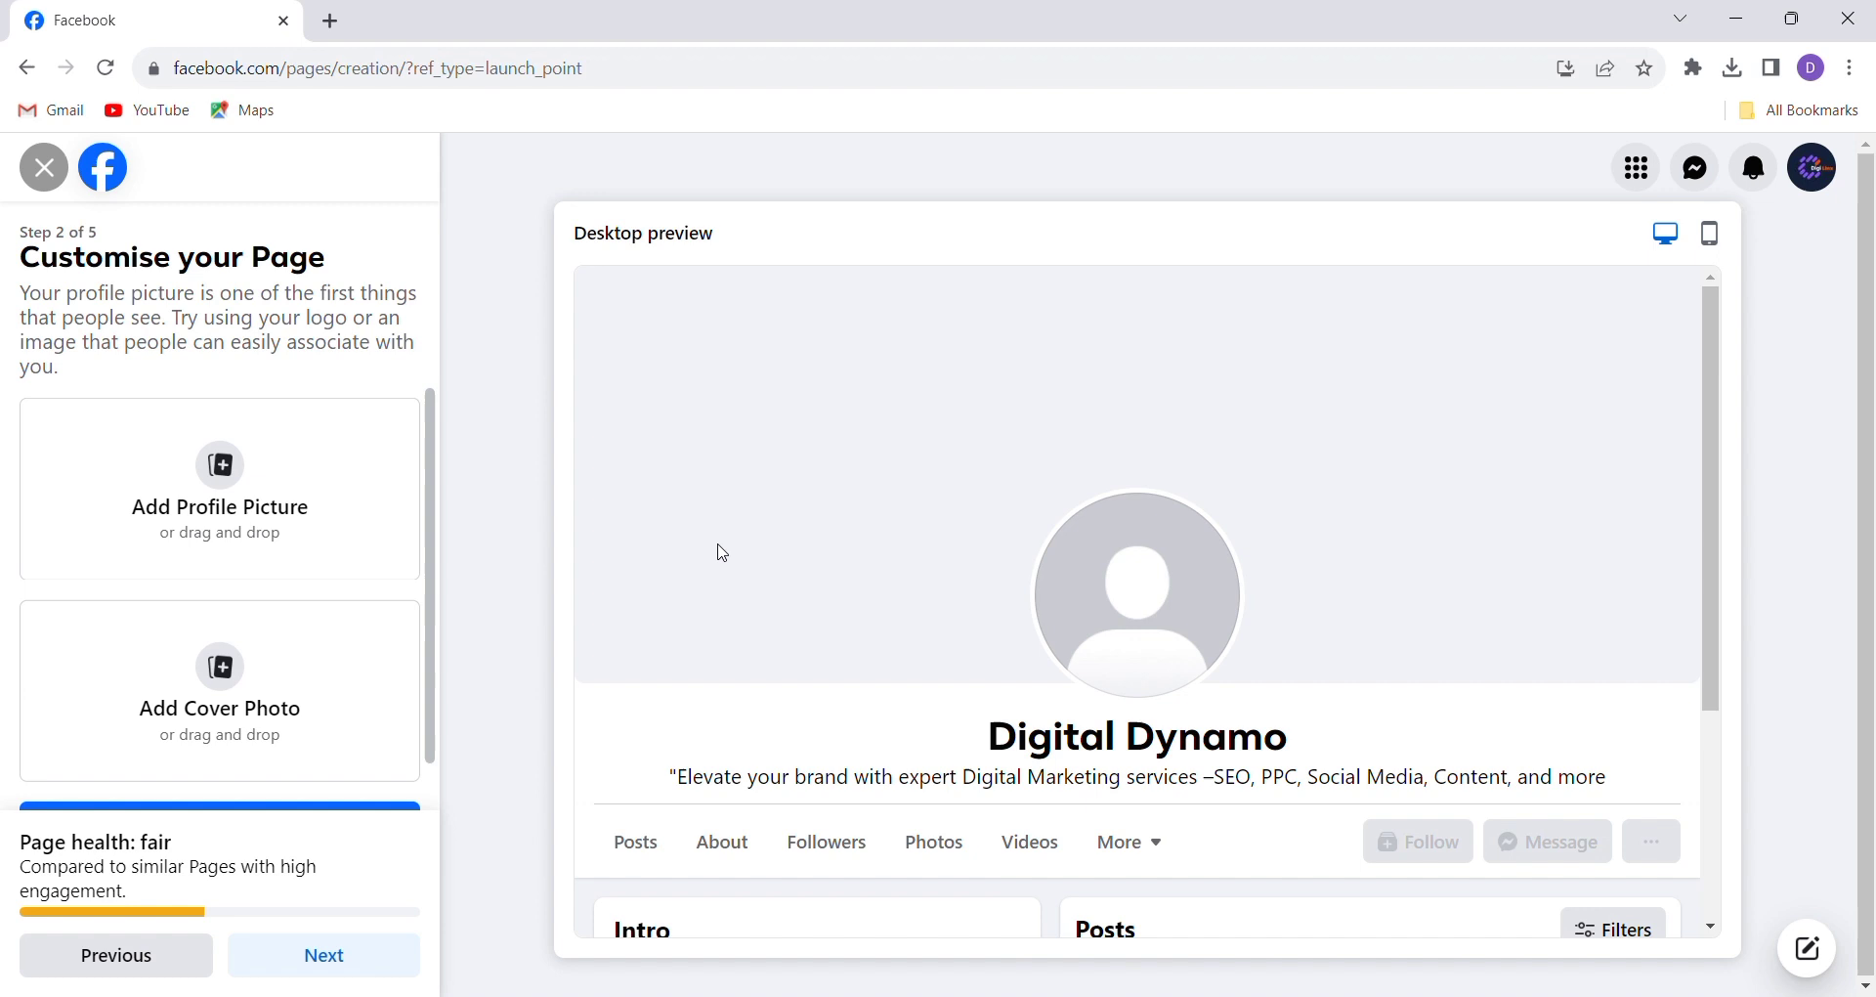
left_click(232, 670)
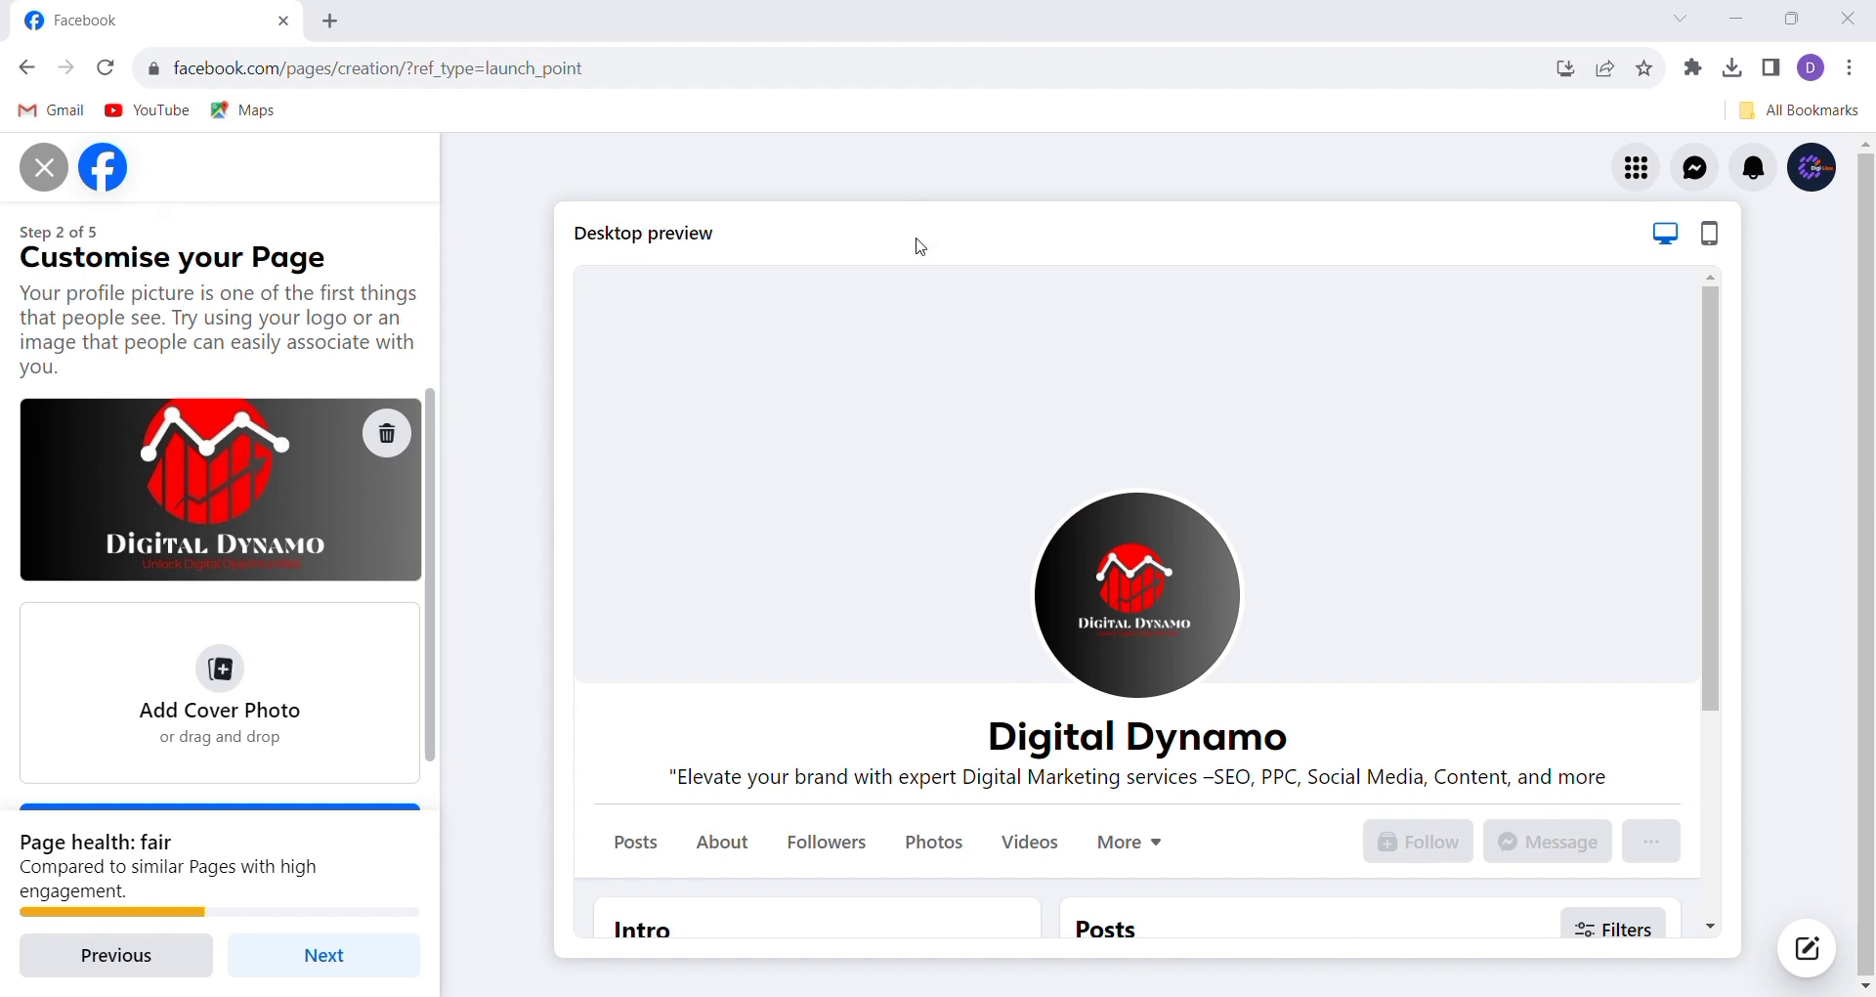
key("Return")
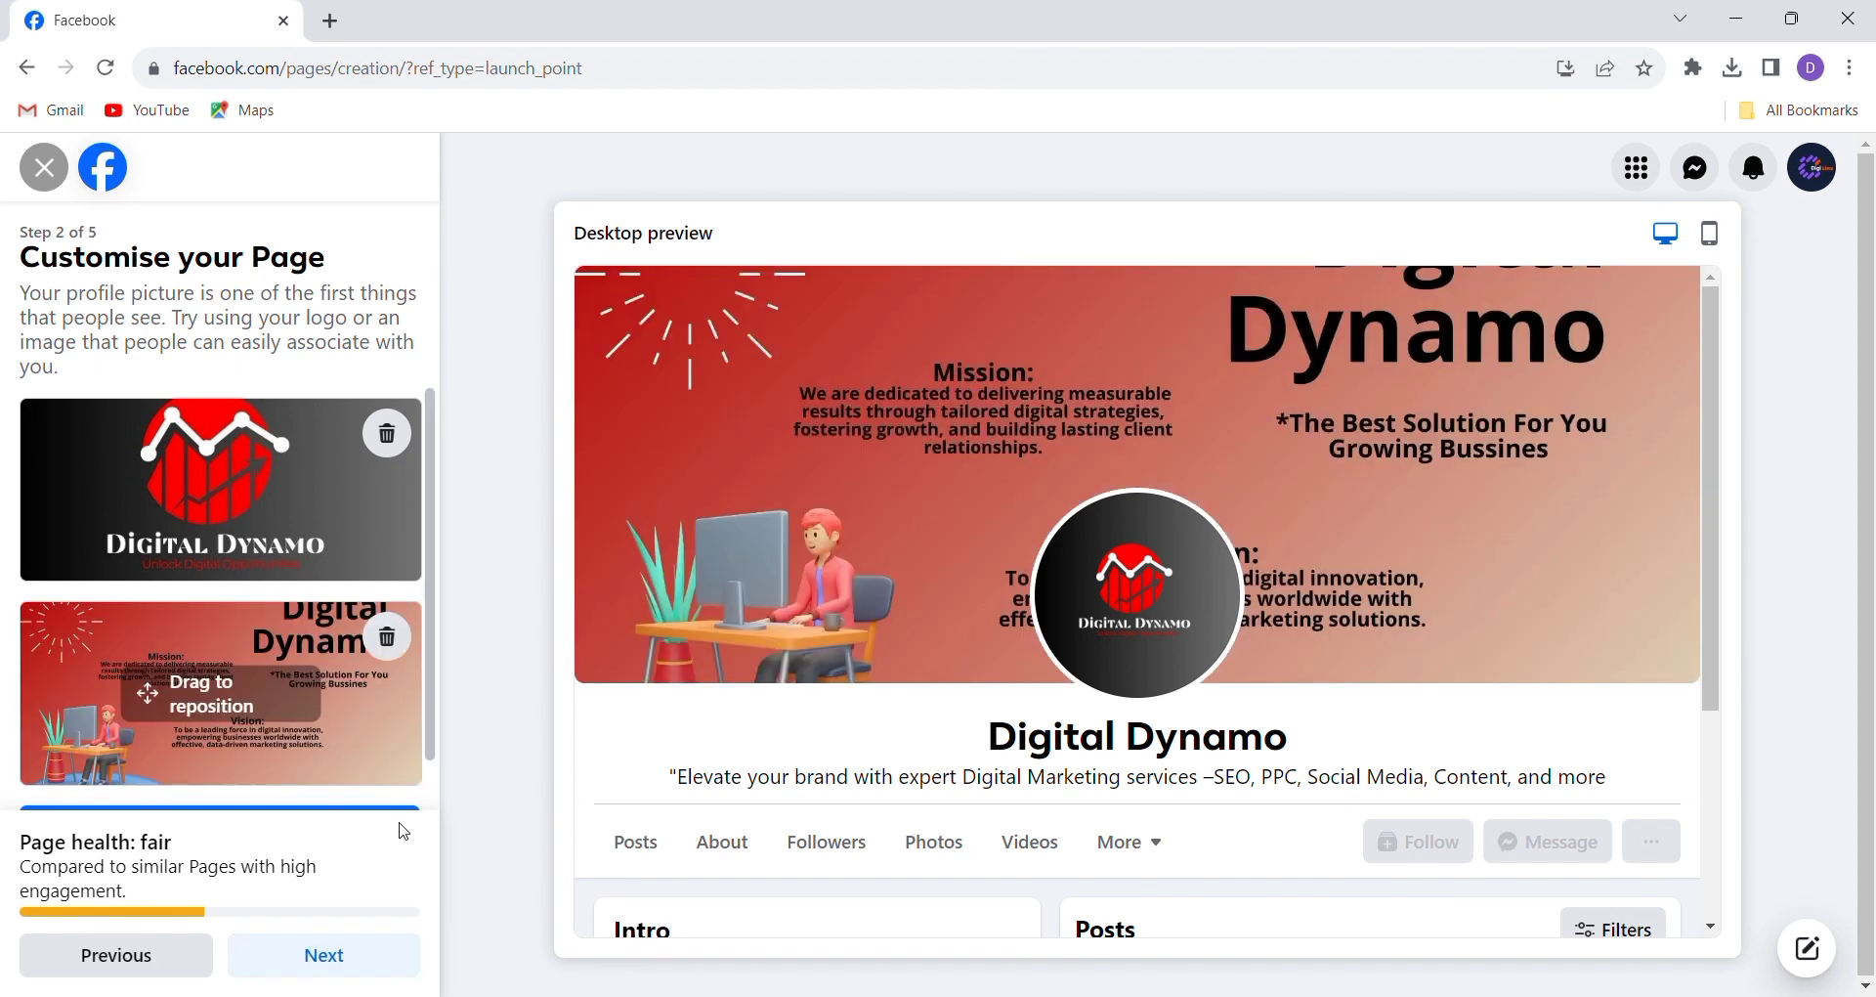
scroll(235, 765, "down", 1)
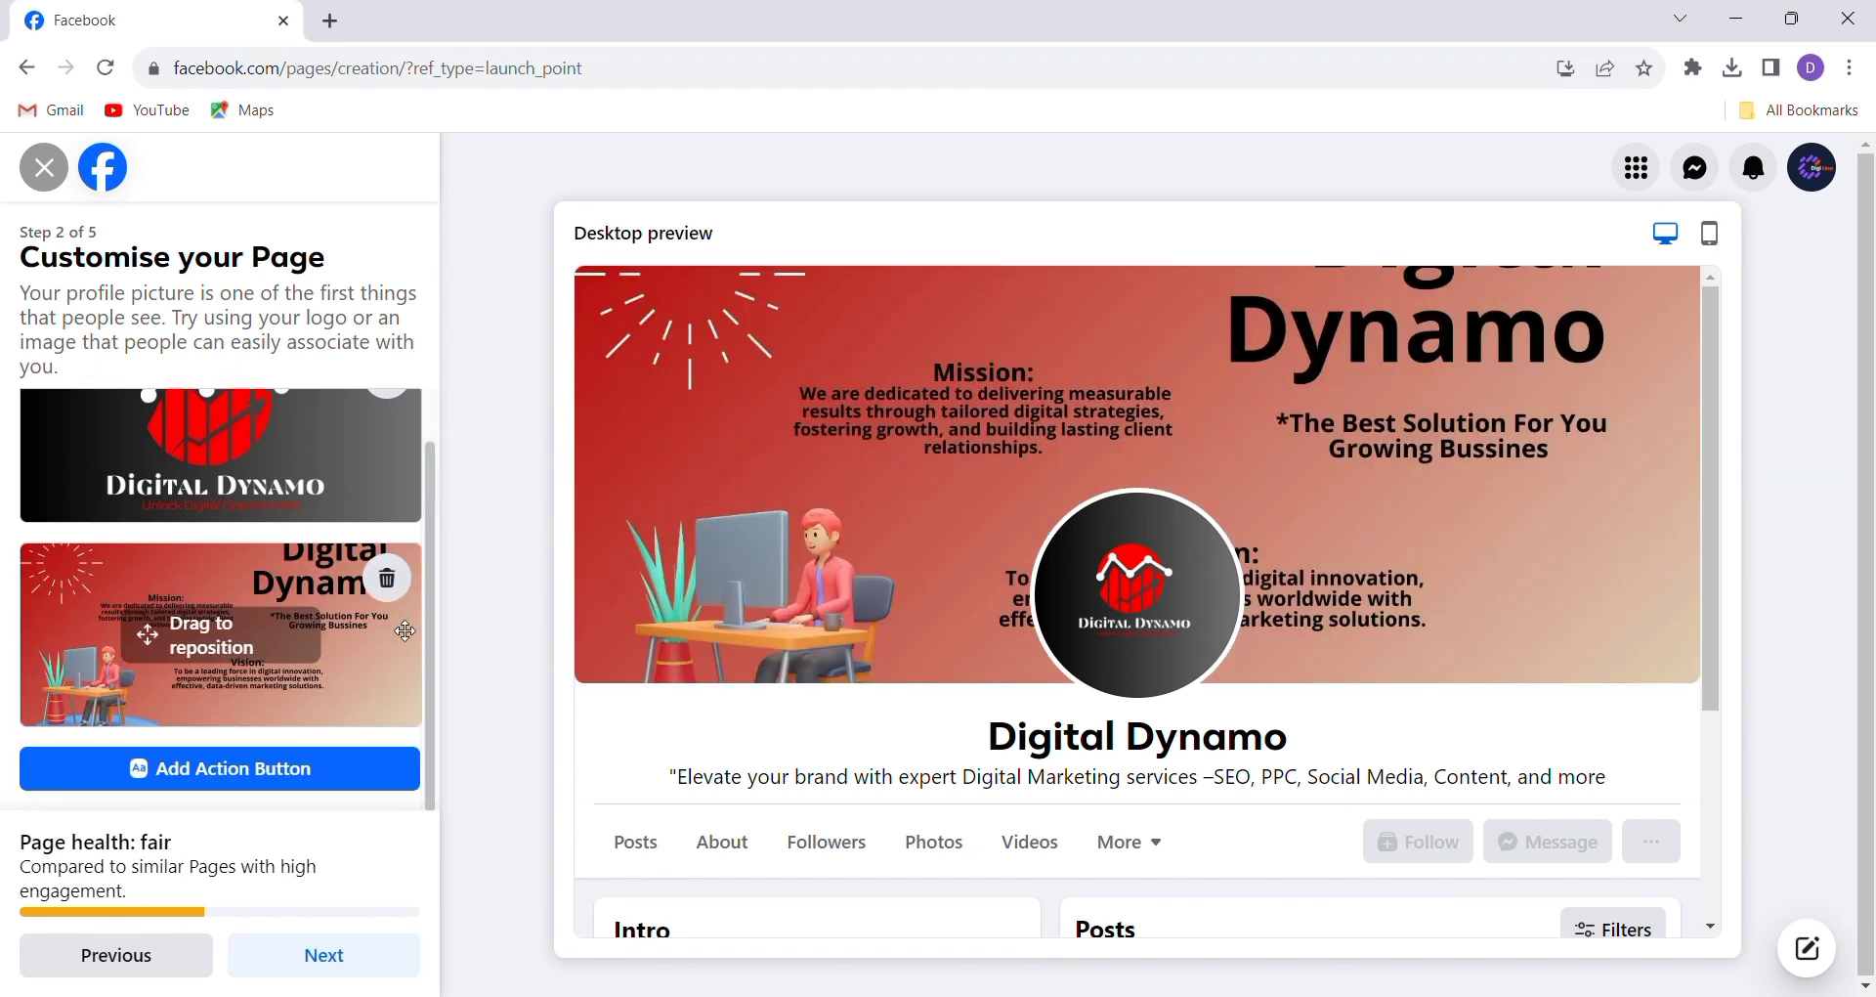
Set the Page's action button to Send message and continue to step 3
left_click(243, 770)
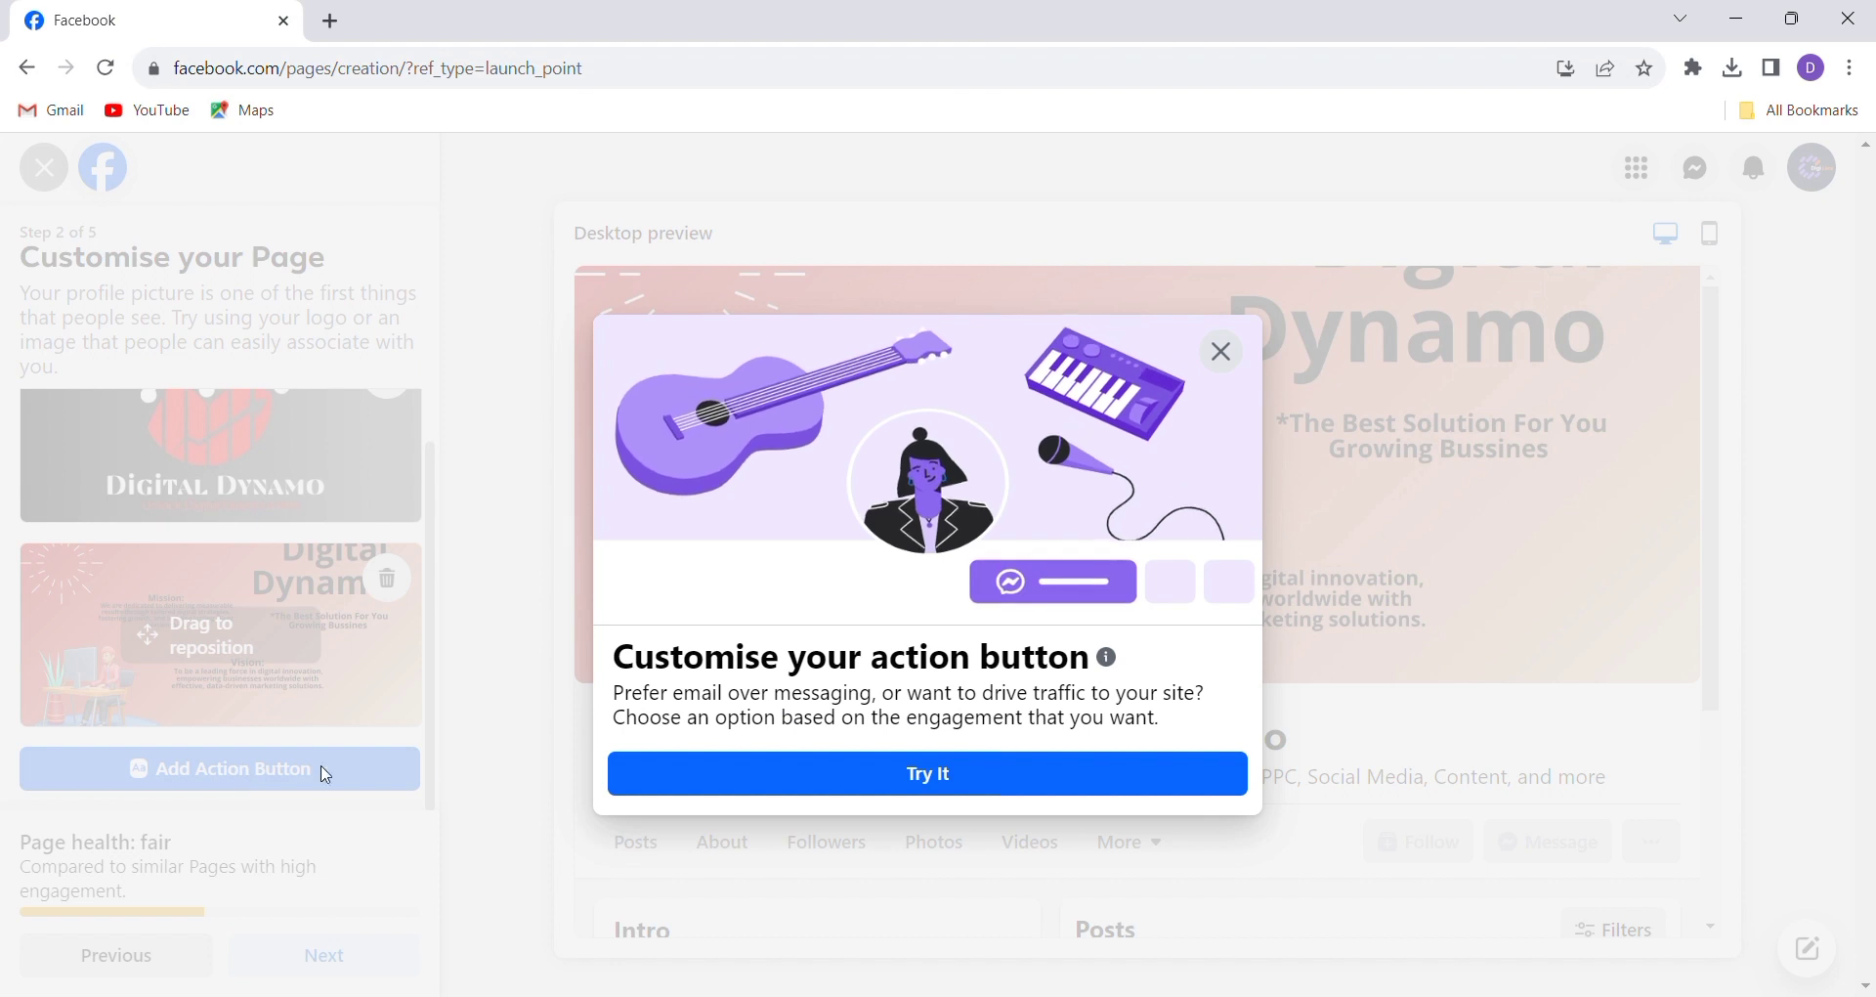
left_click(850, 779)
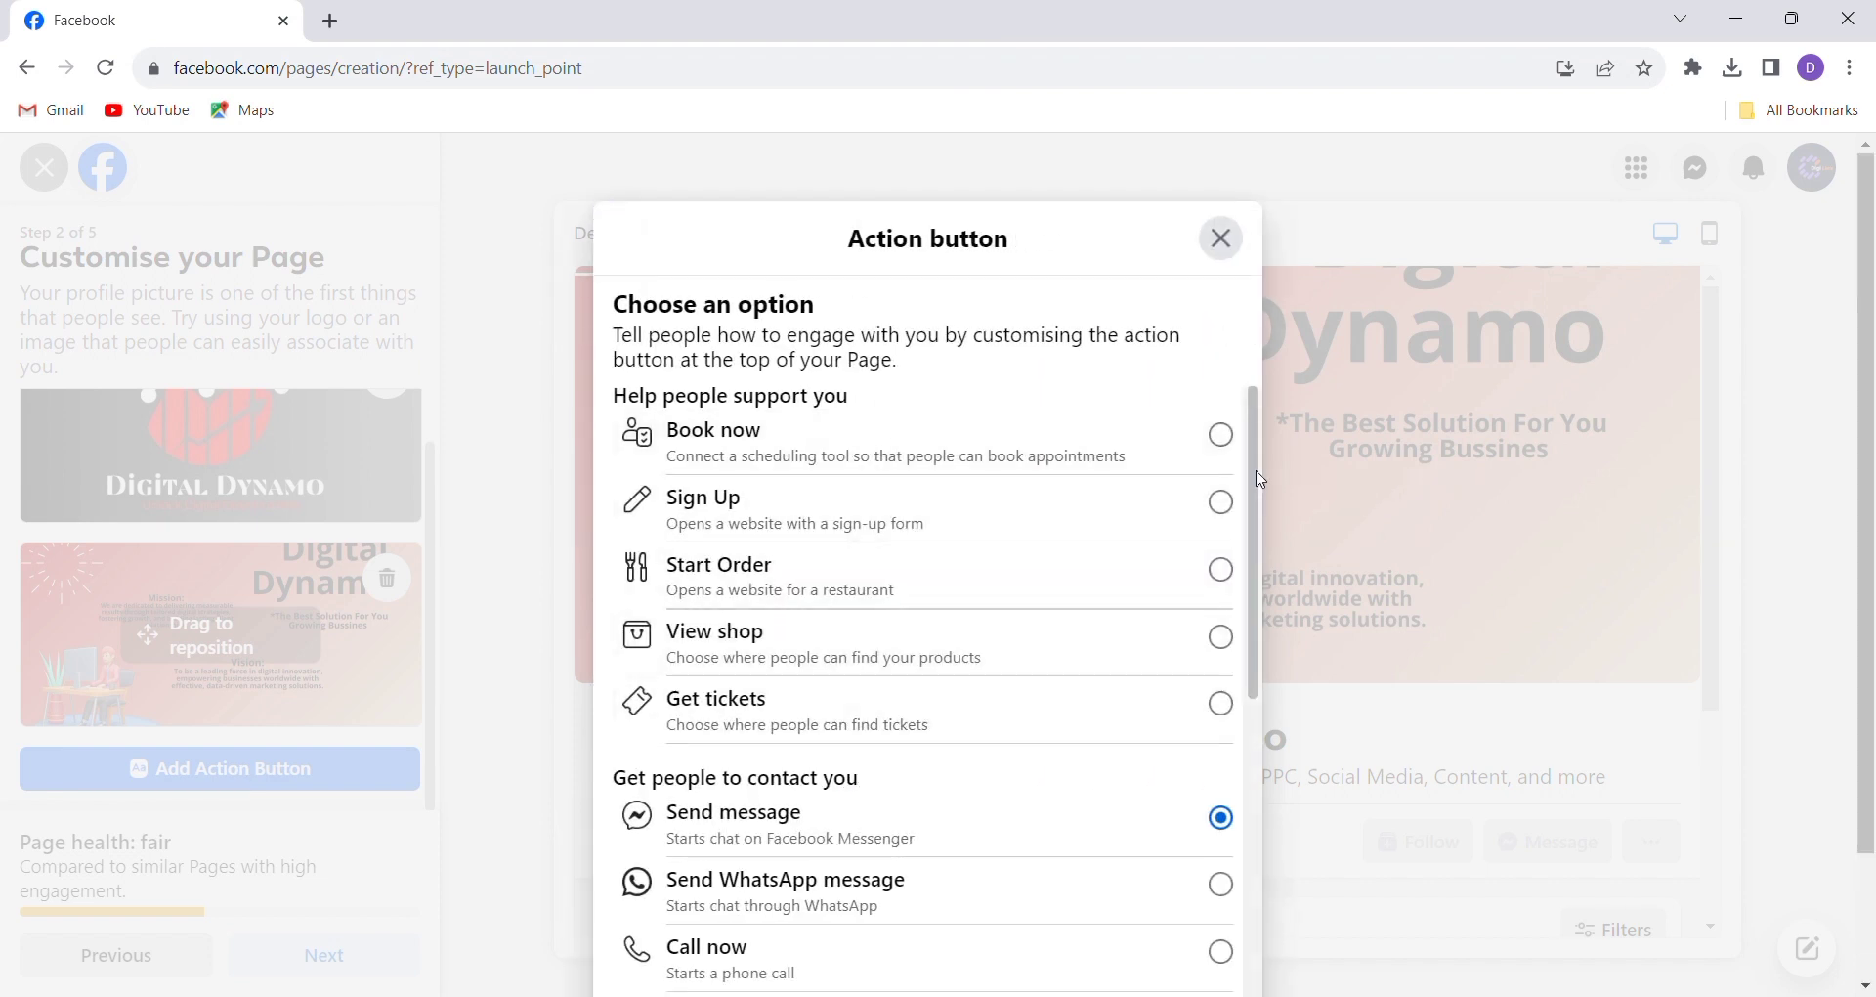
scroll(1261, 479, "down", 1)
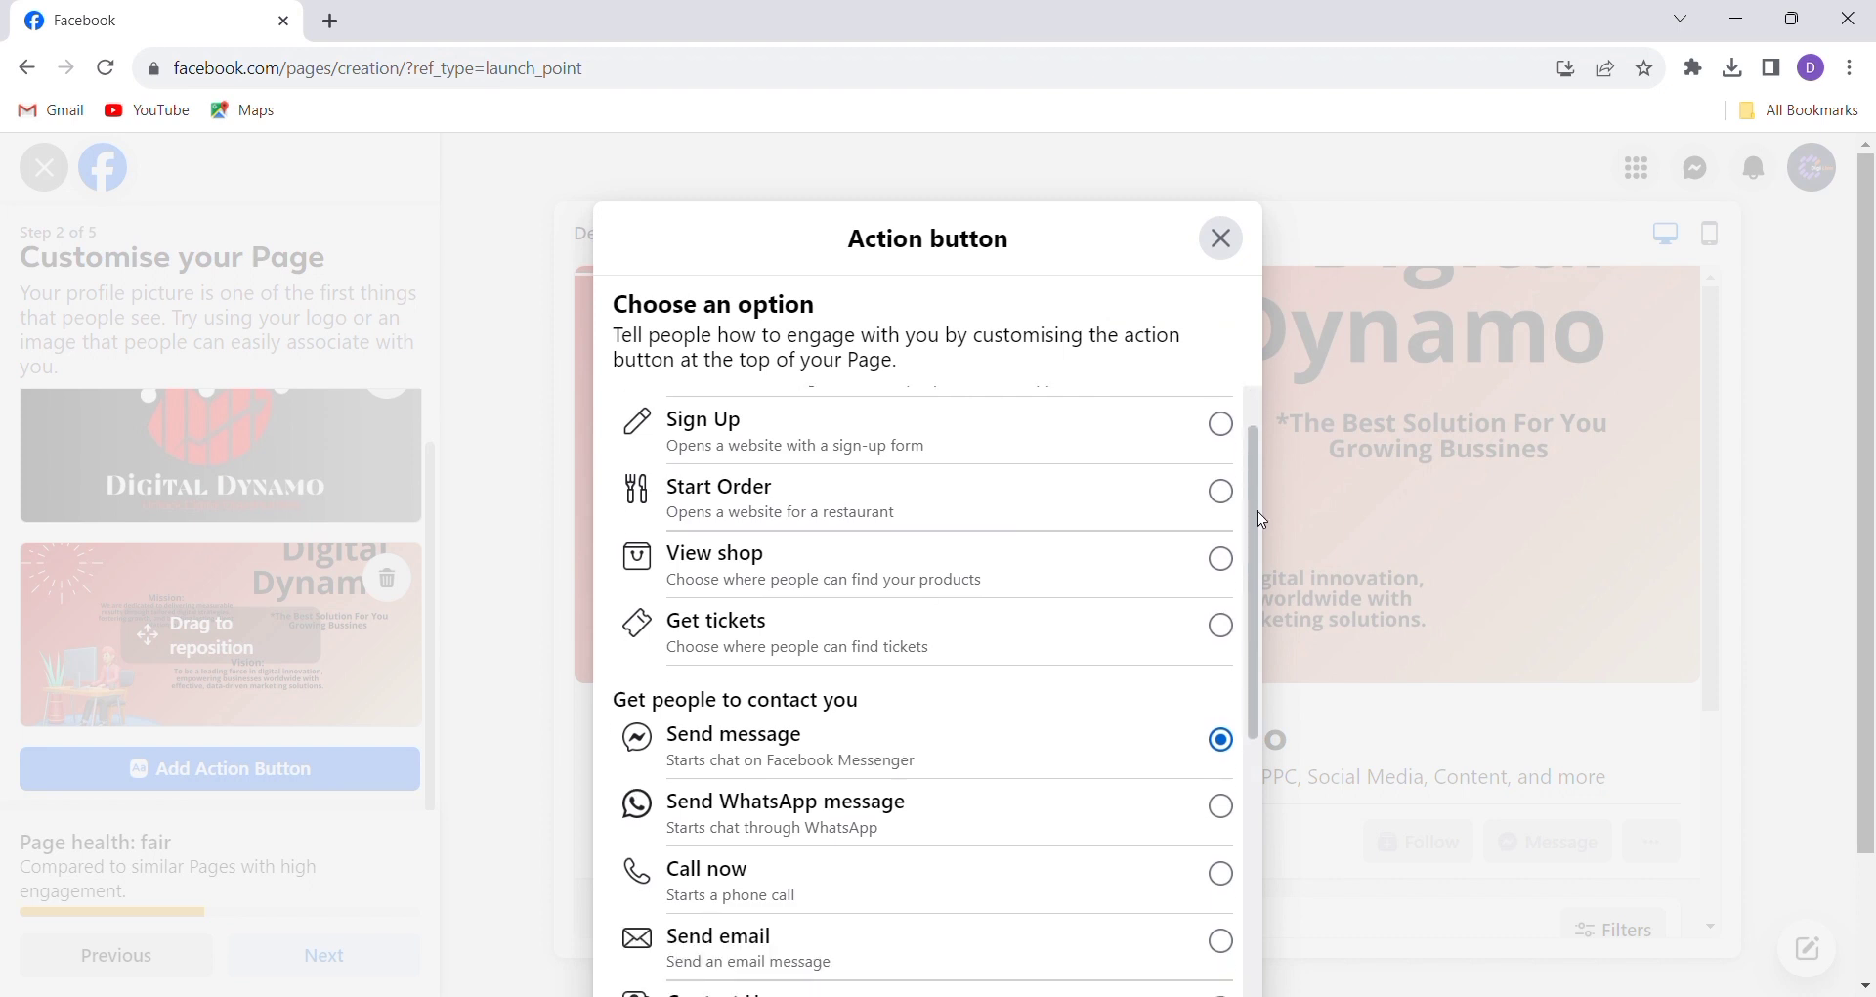
scroll(1253, 460, "up", 1)
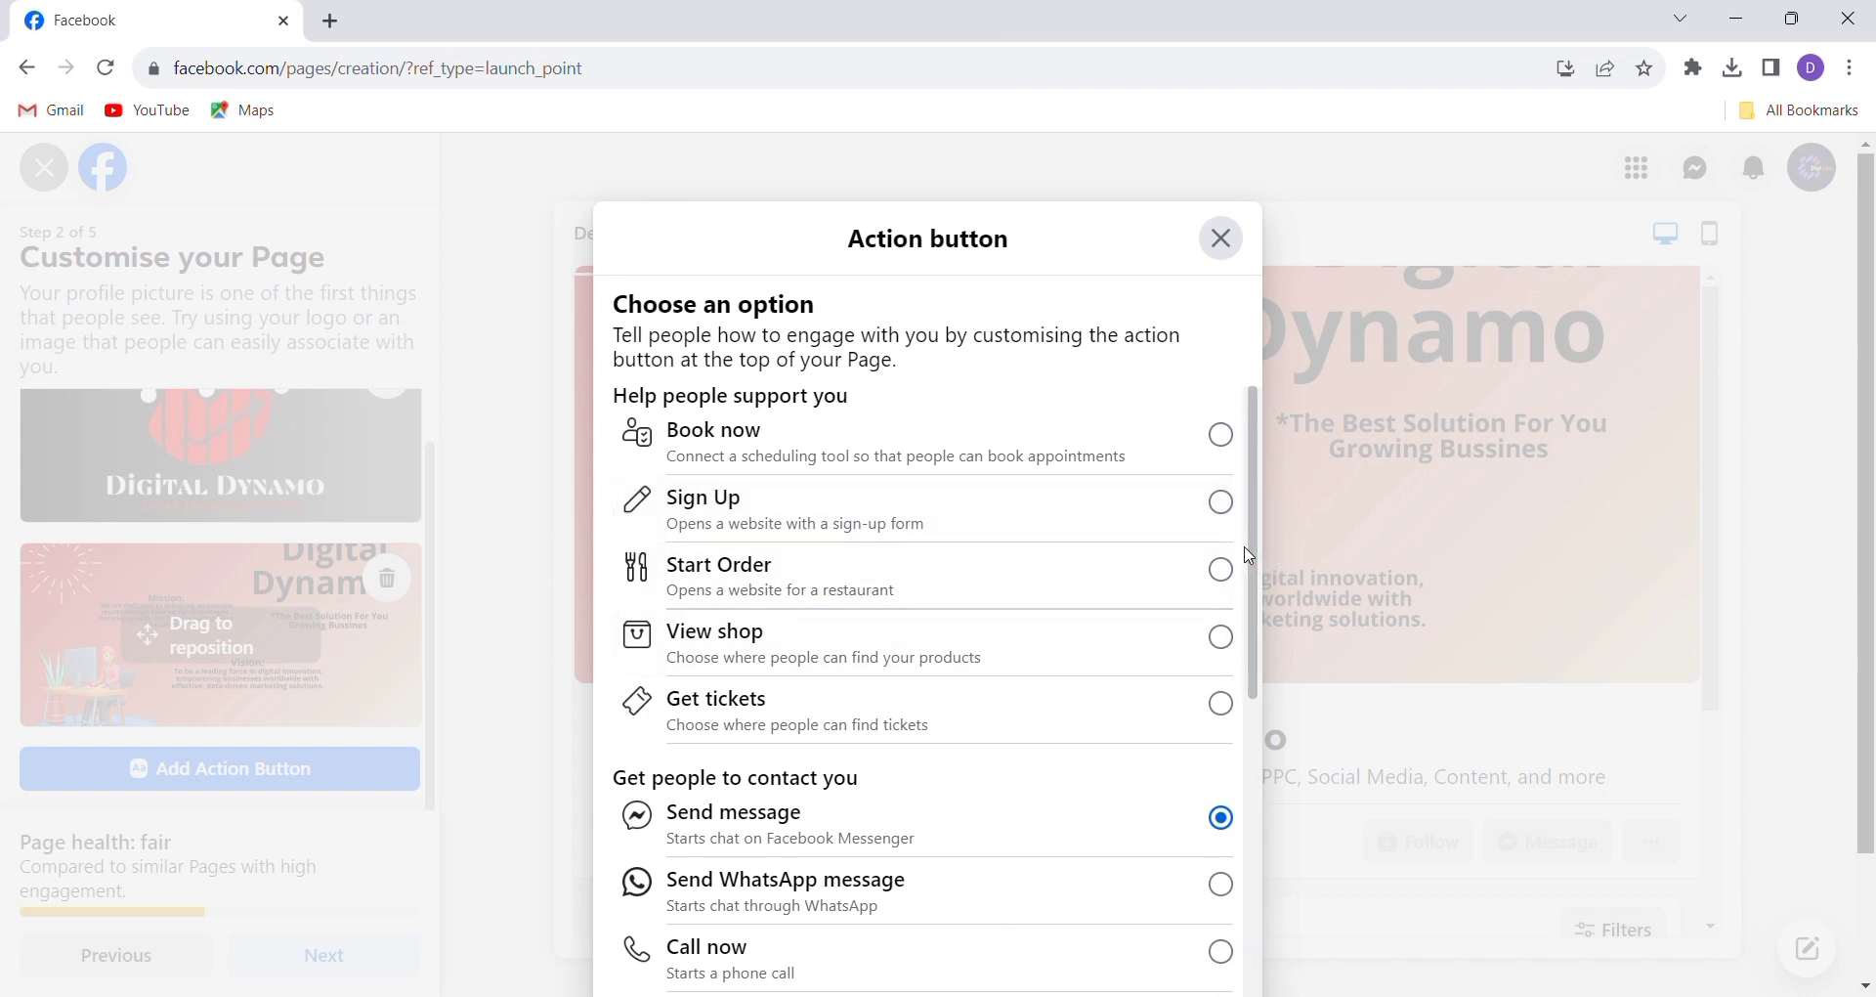
left_click_drag(1255, 562, 1244, 724)
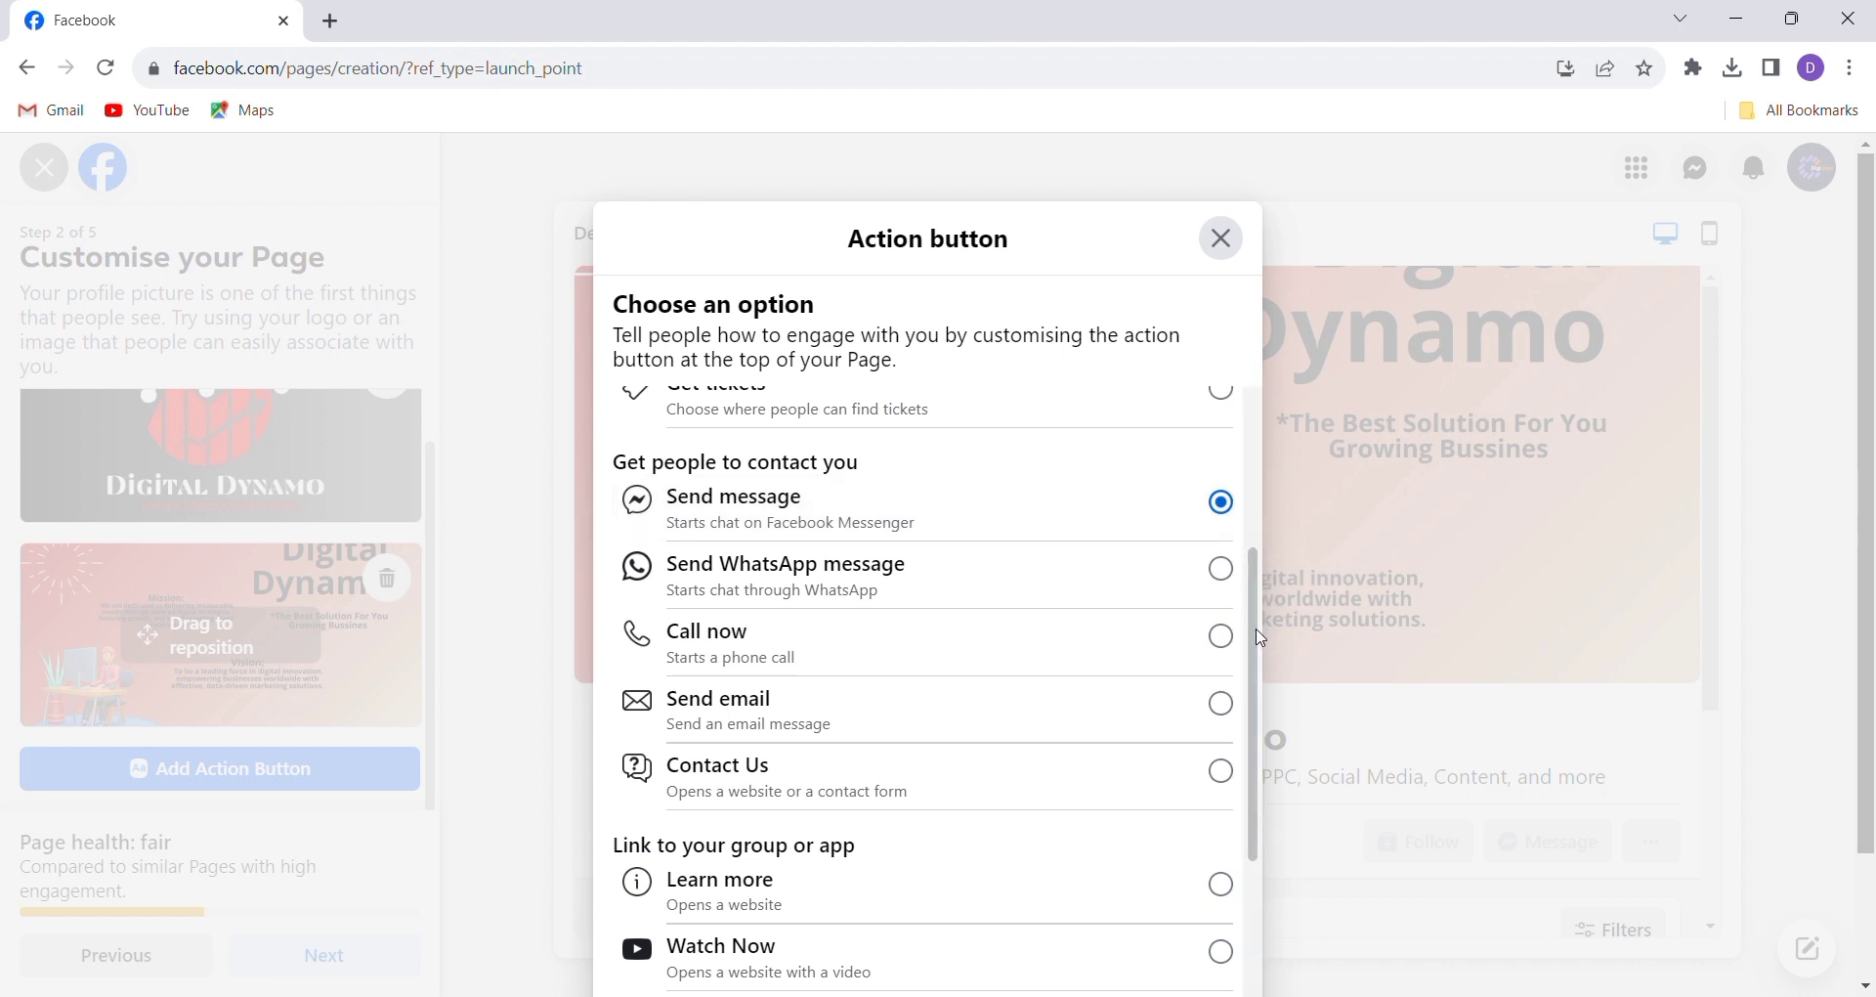
left_click_drag(1263, 638, 1255, 781)
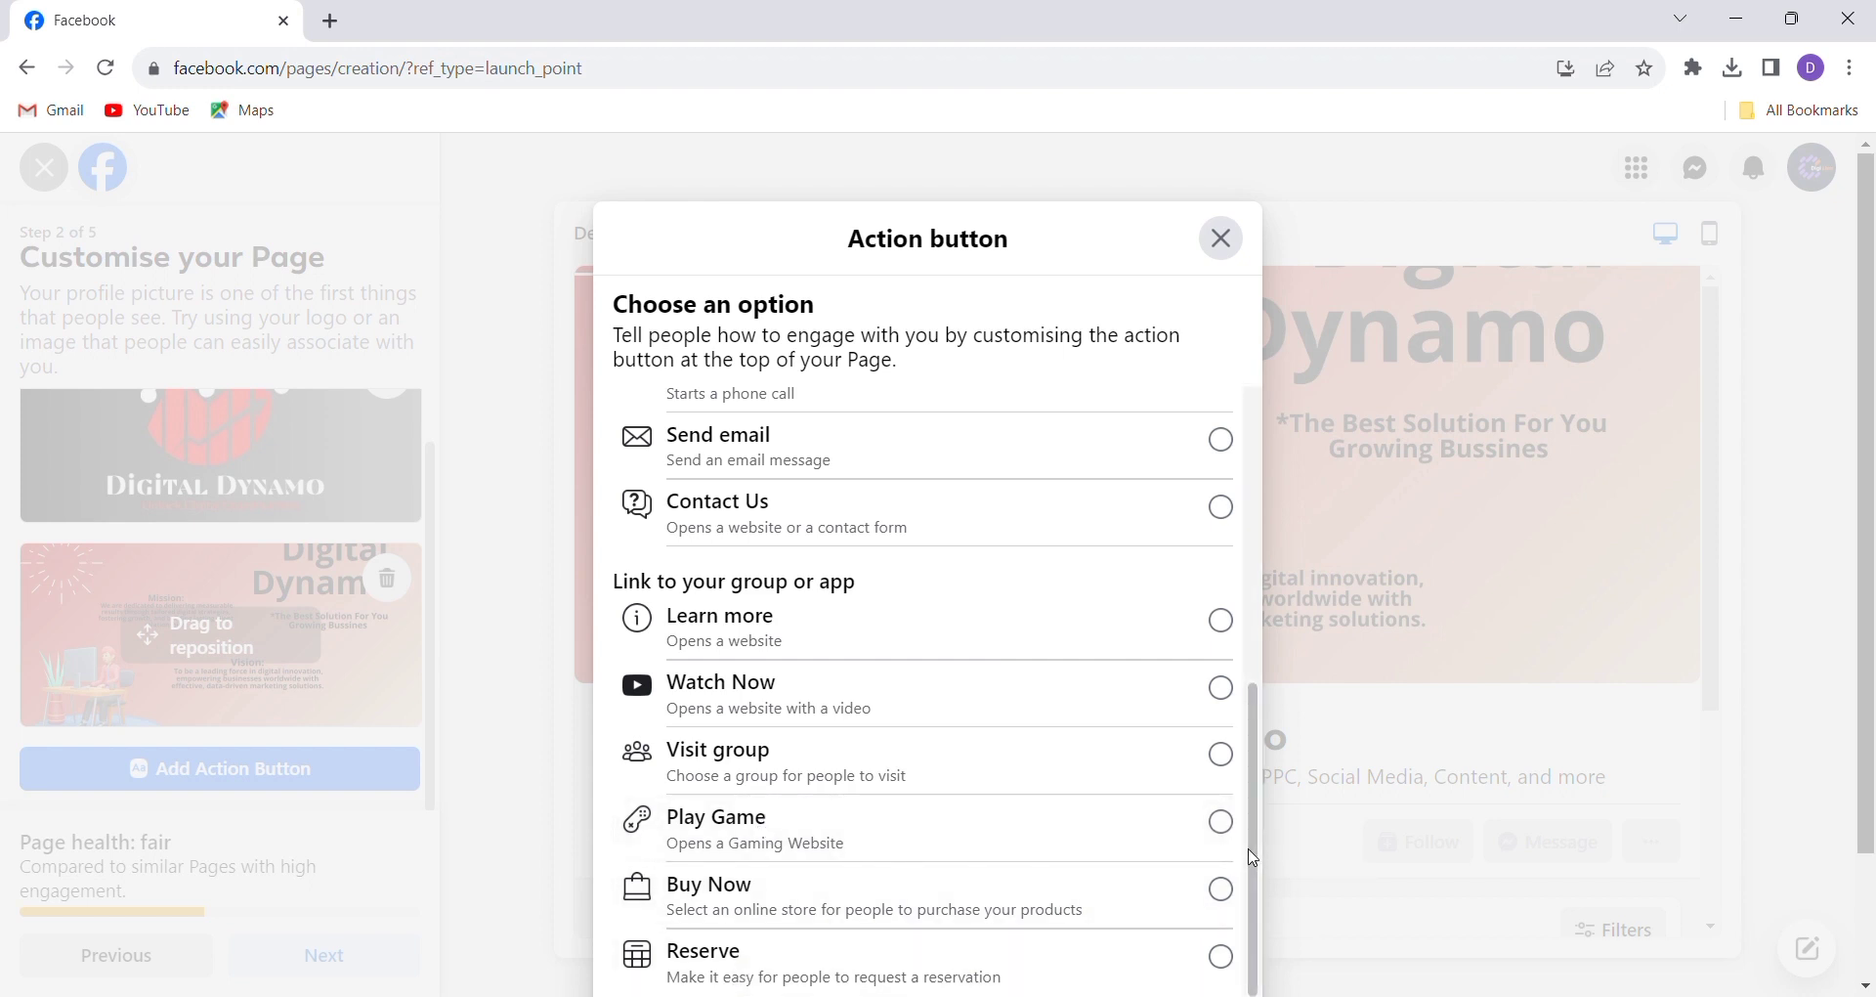
scroll(1253, 858, "up", 5)
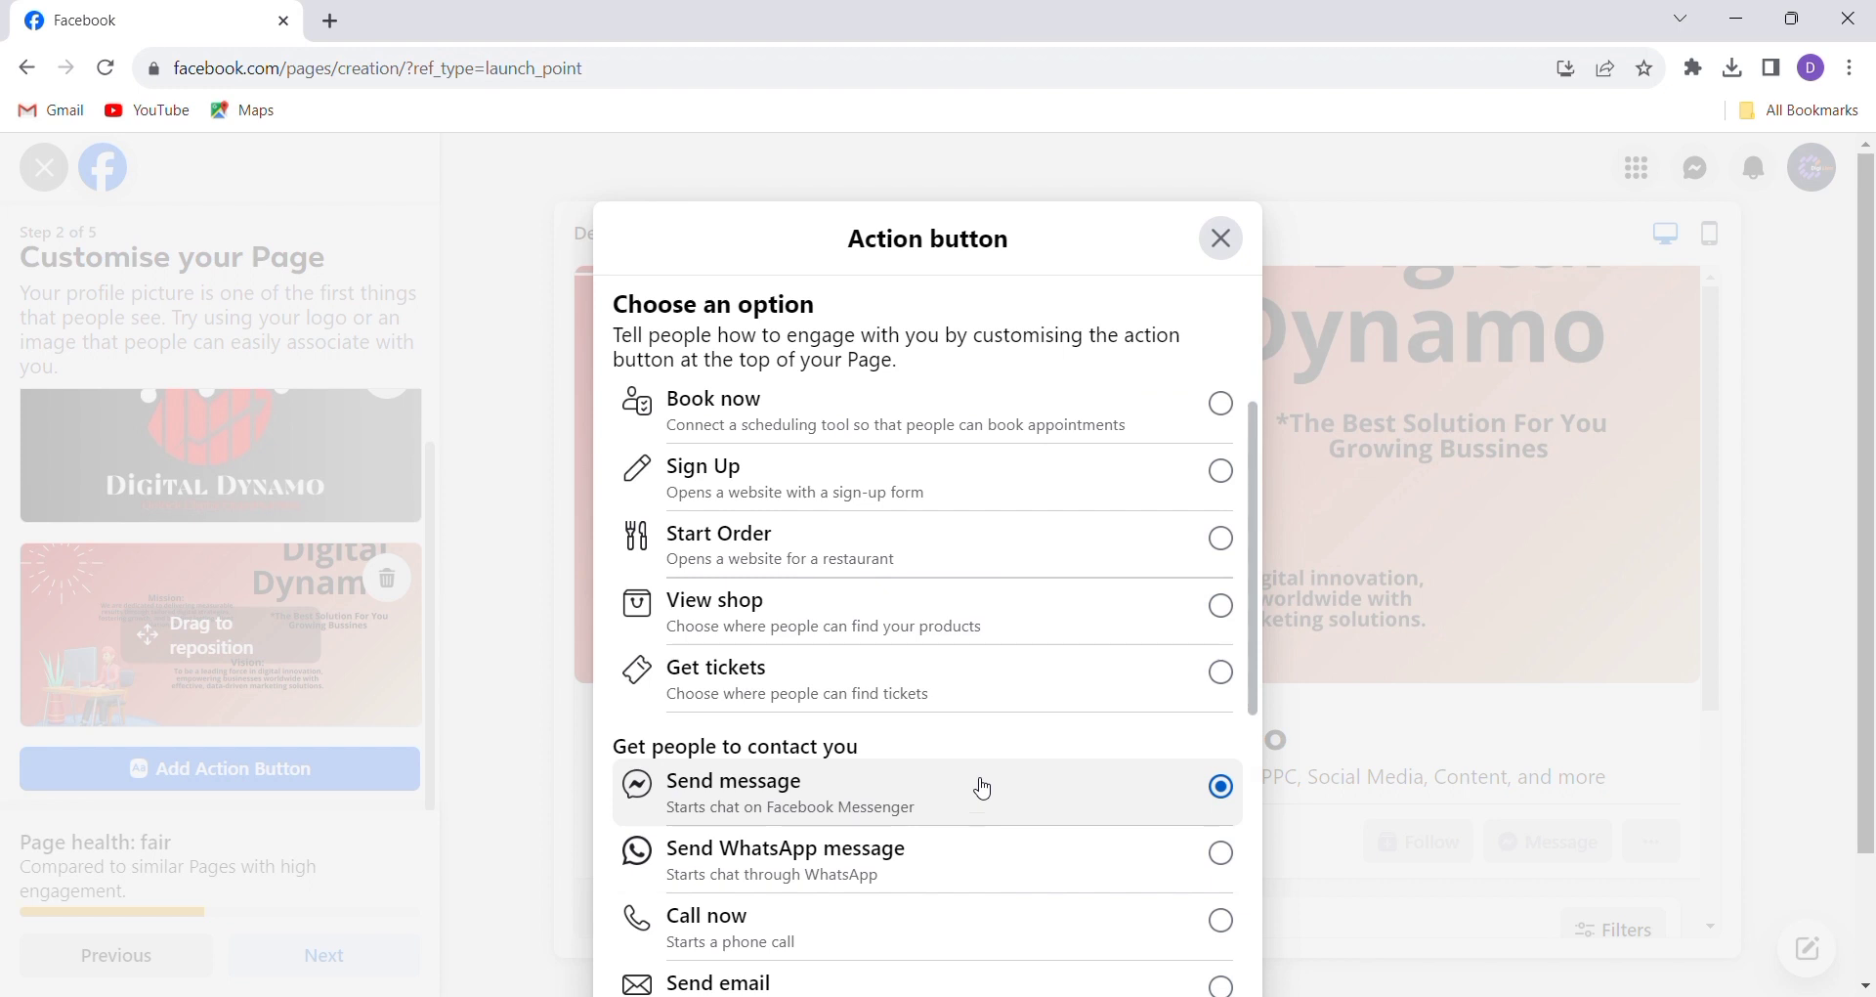
left_click(1218, 241)
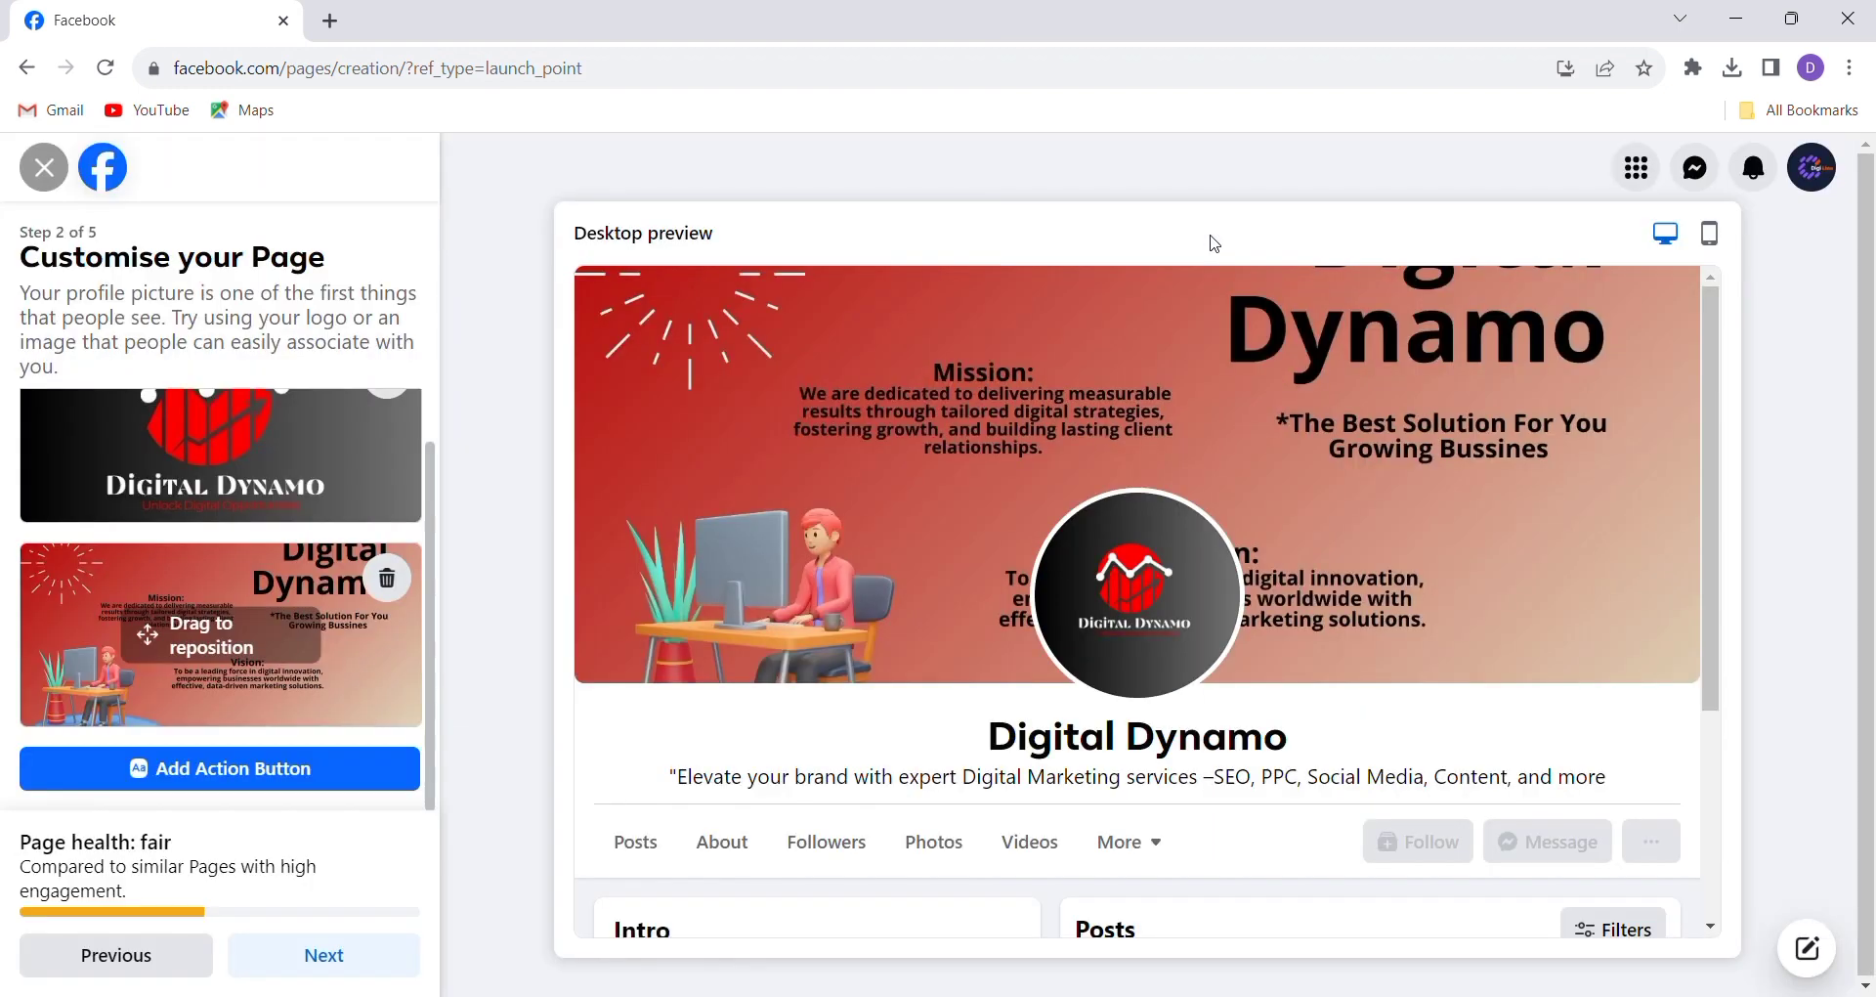
left_click(269, 971)
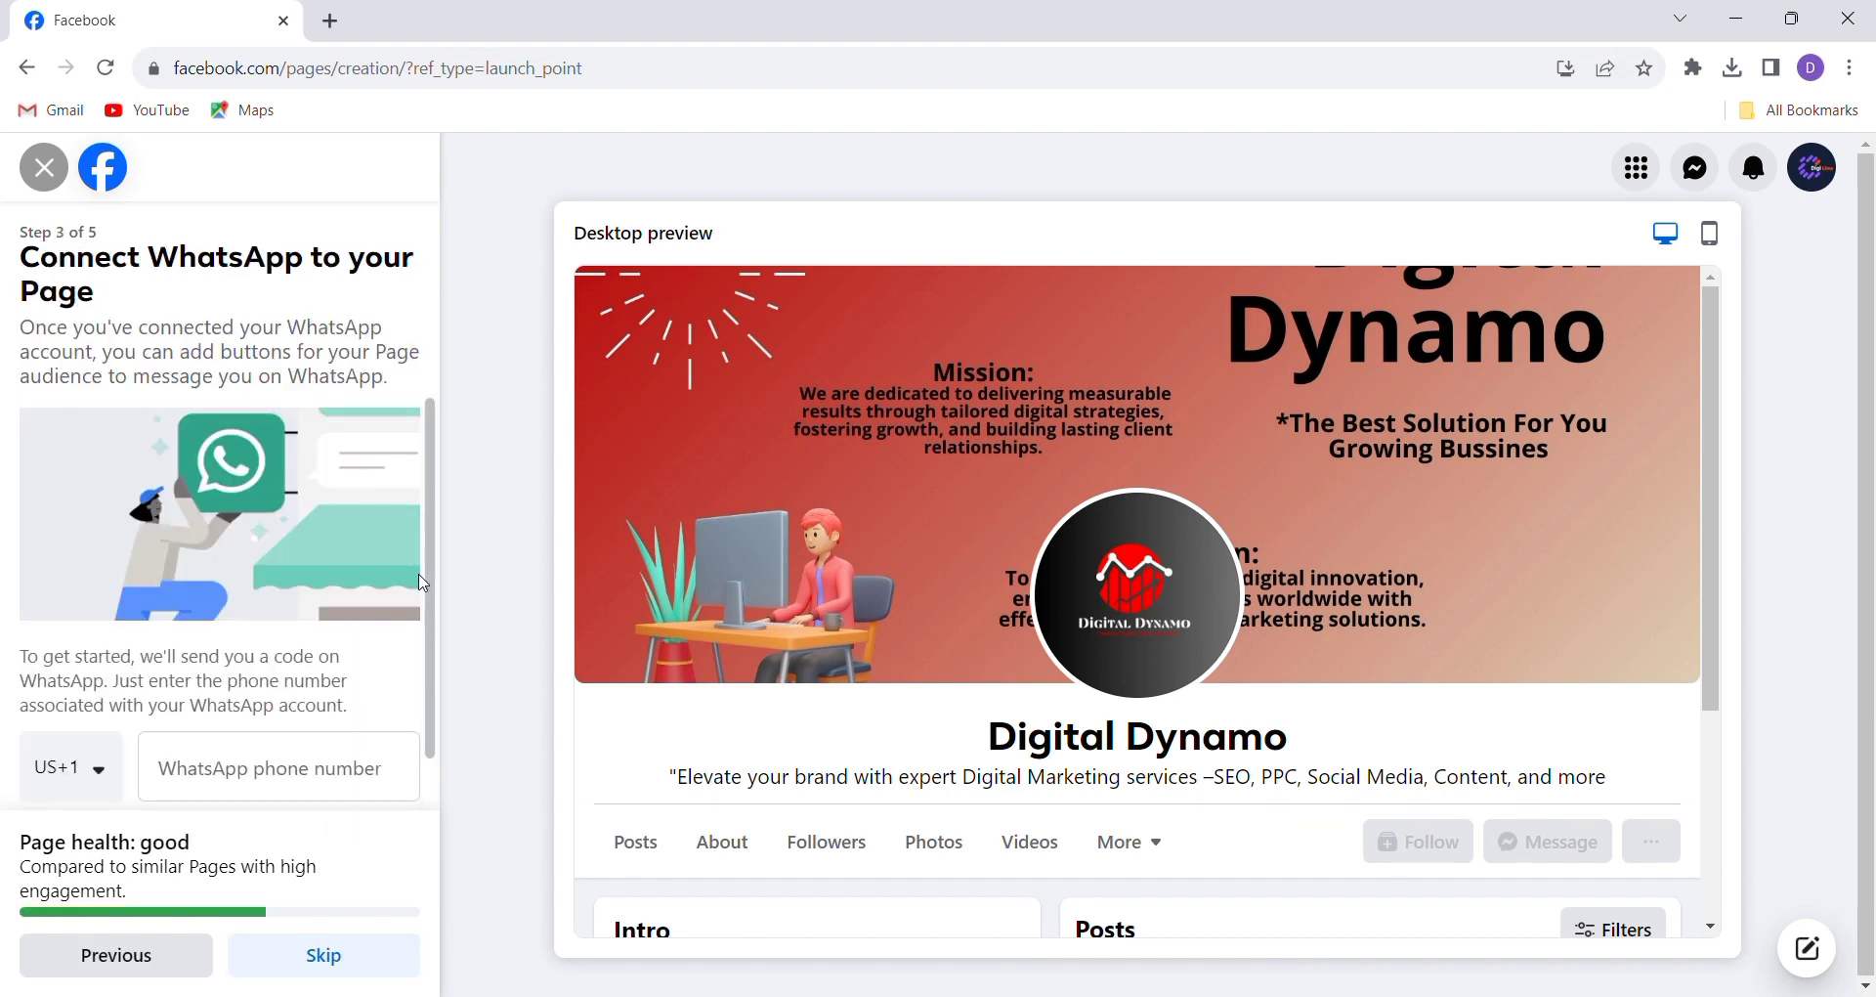
Skip connecting WhatsApp, leaving country code US+1 and no phone number
scroll(435, 604, "down", 1)
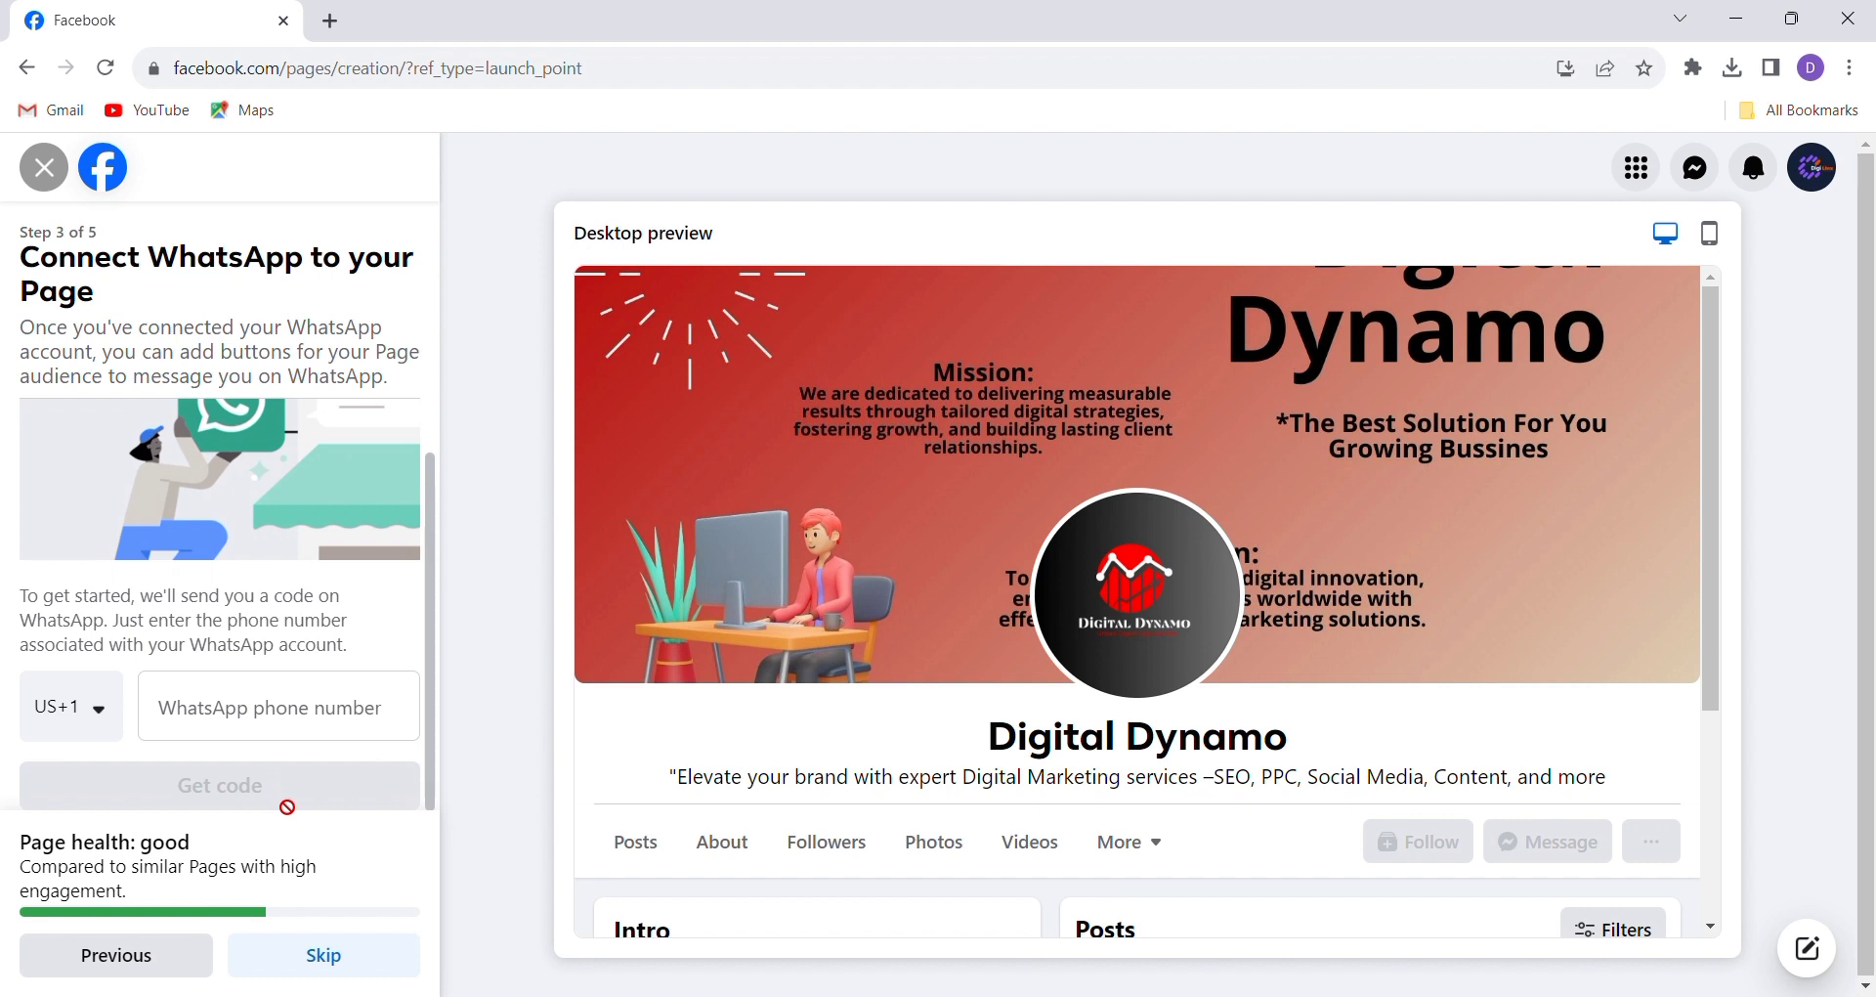
left_click(108, 716)
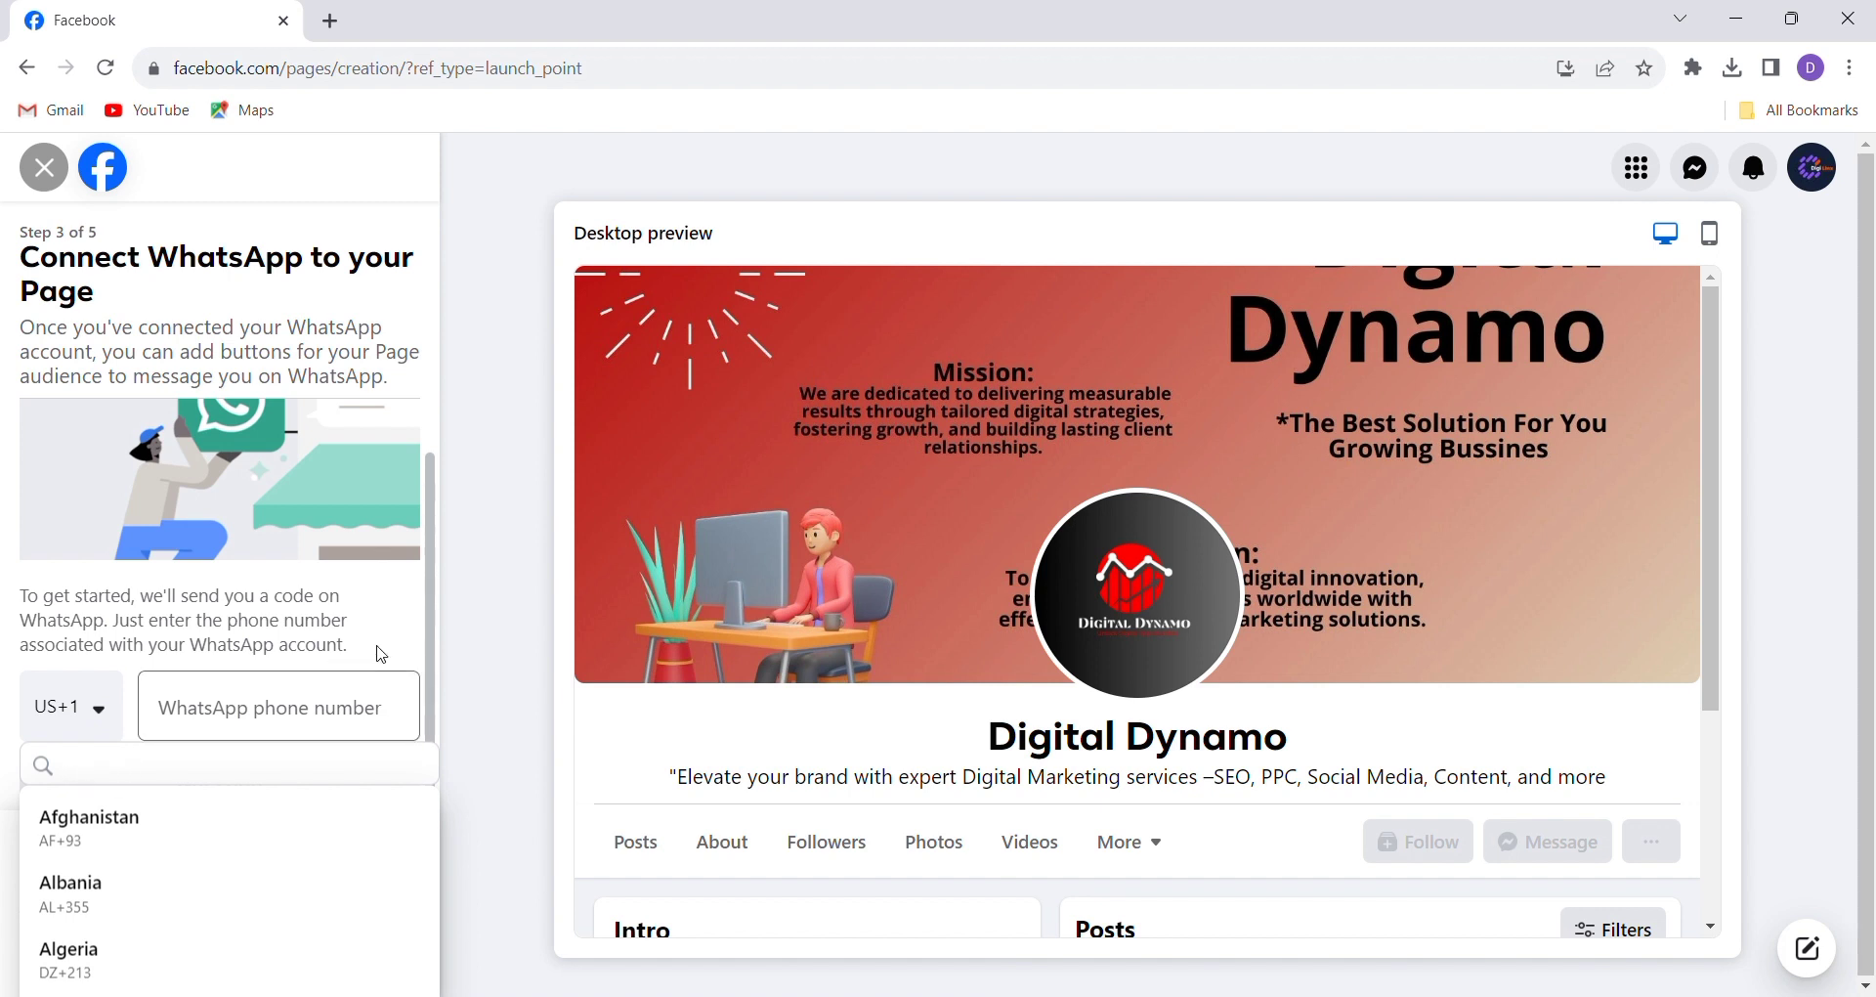
left_click(524, 599)
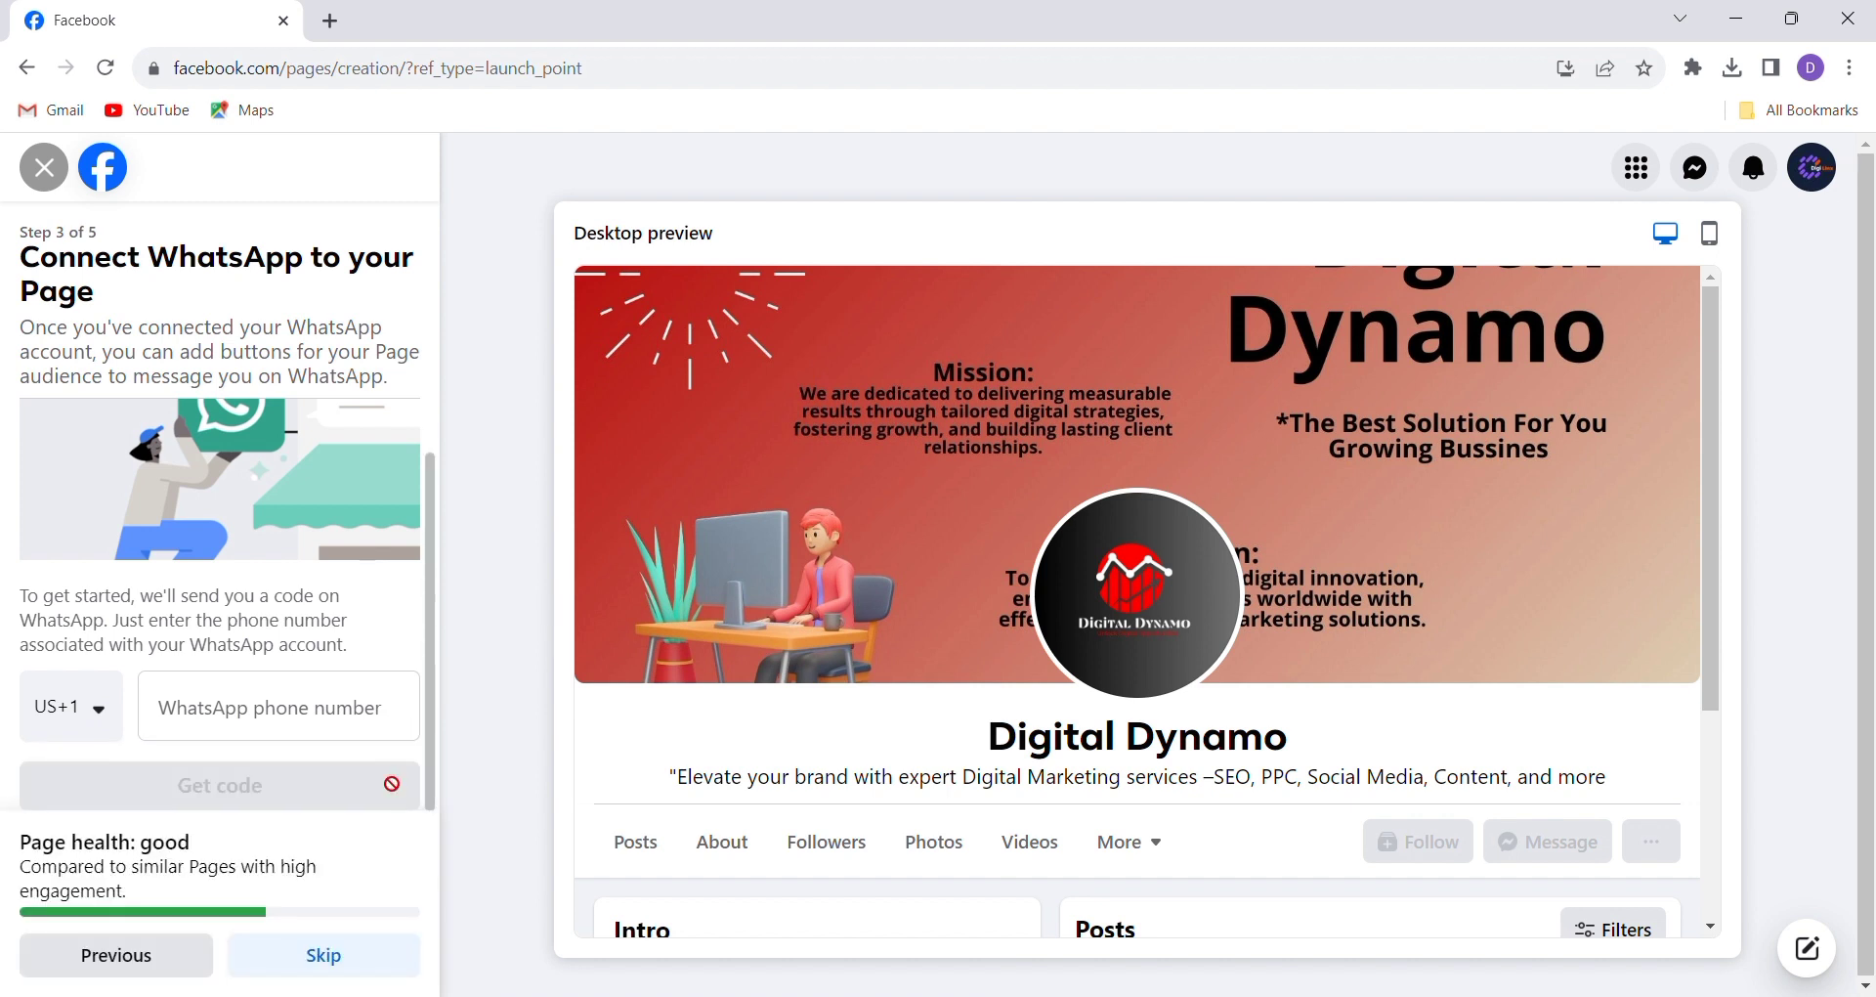
left_click(339, 954)
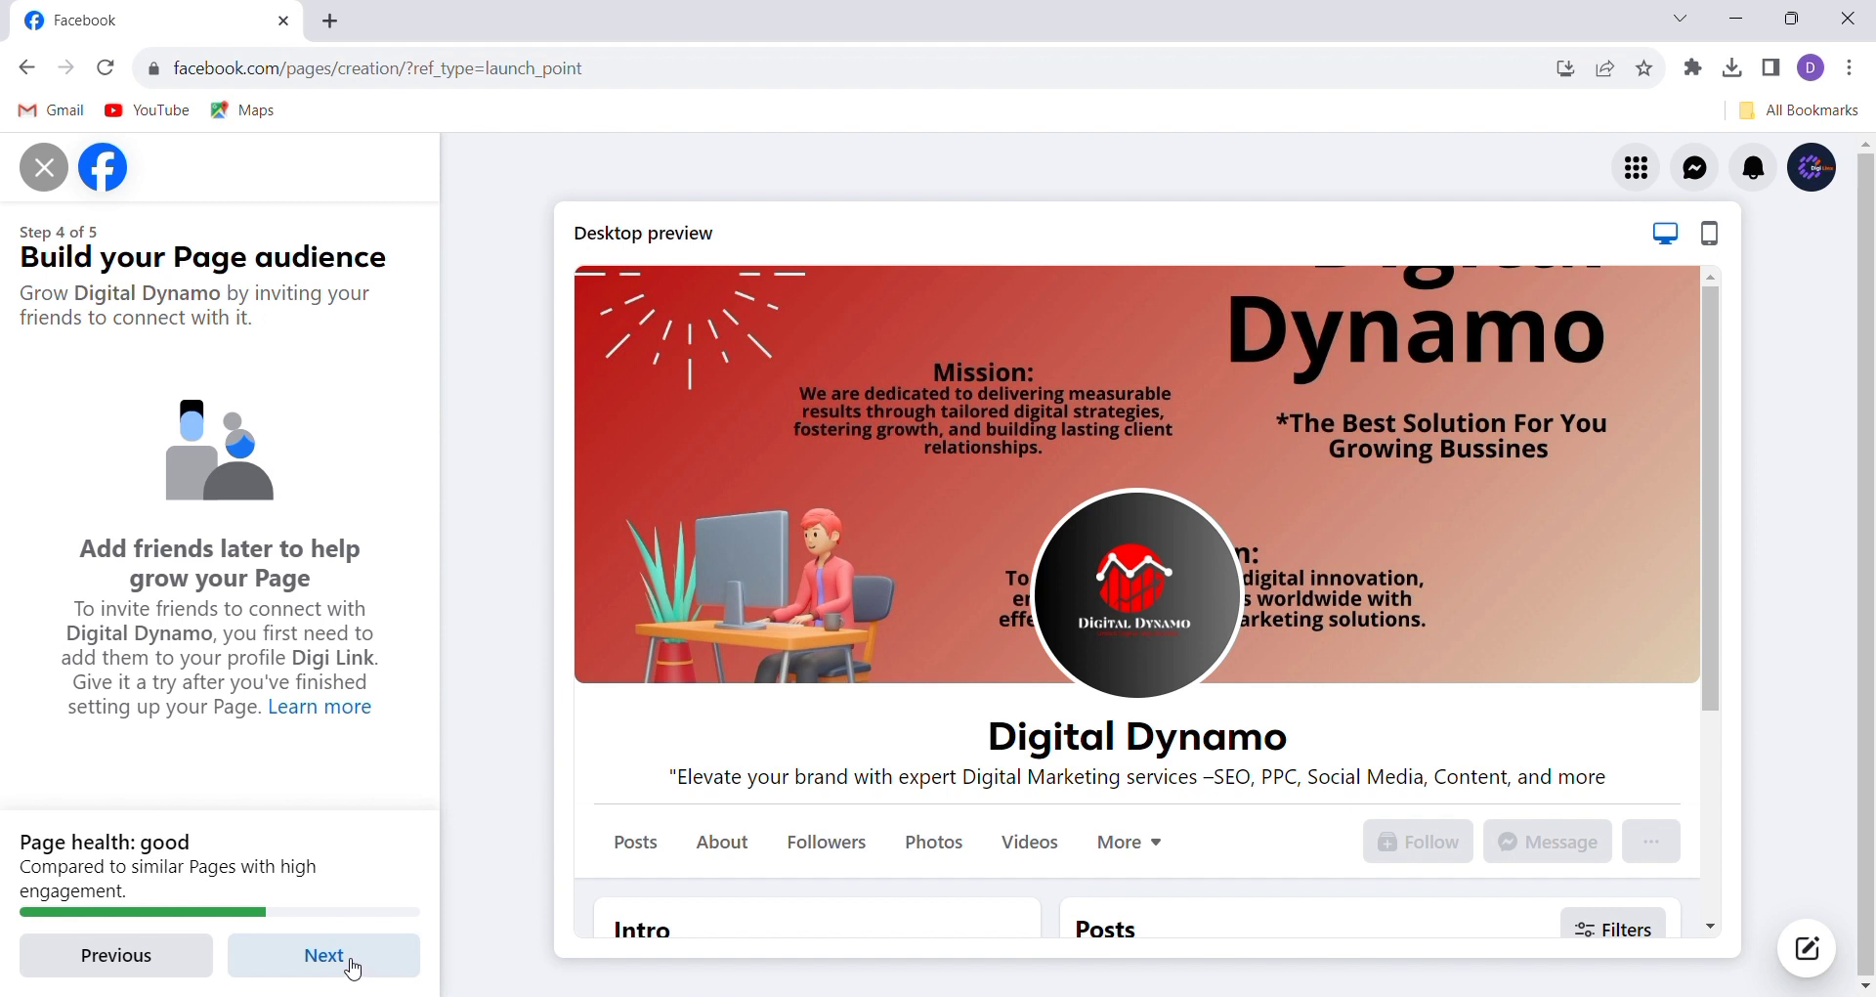
Pass the audience step, click Done, and dismiss the welcome message to view Digital Dynamo
left_click(354, 967)
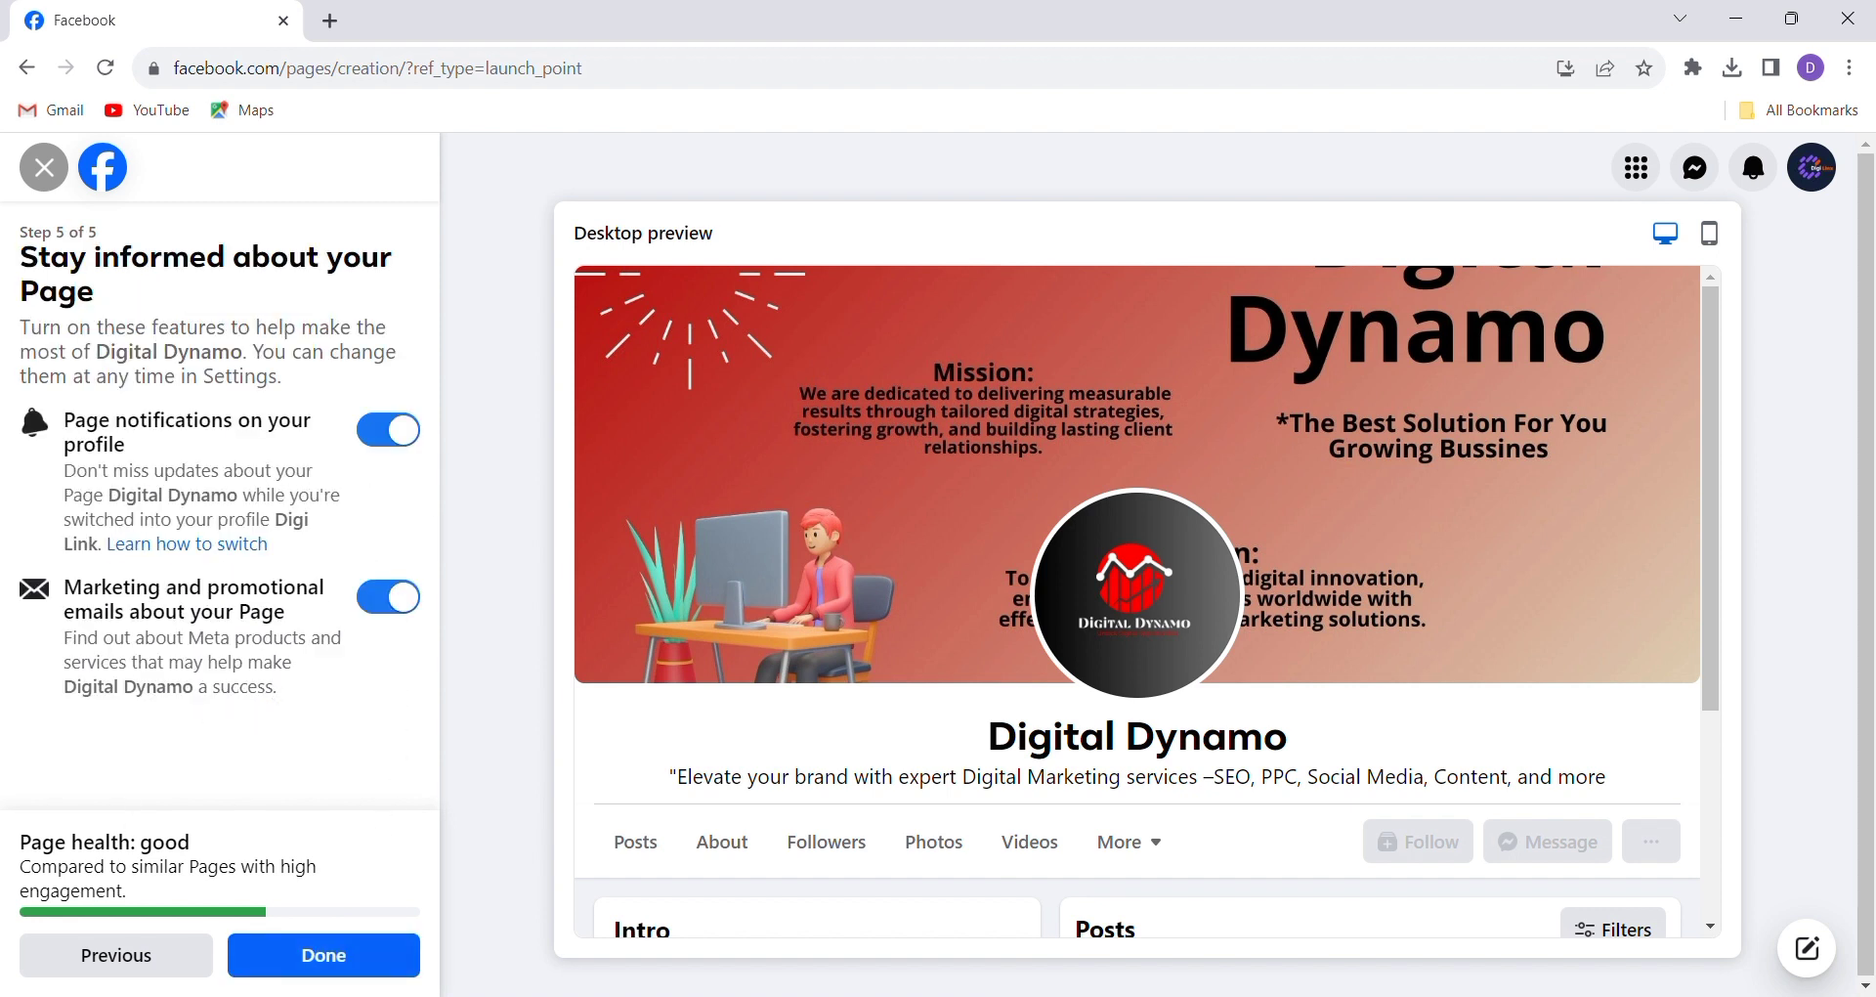
left_click(354, 973)
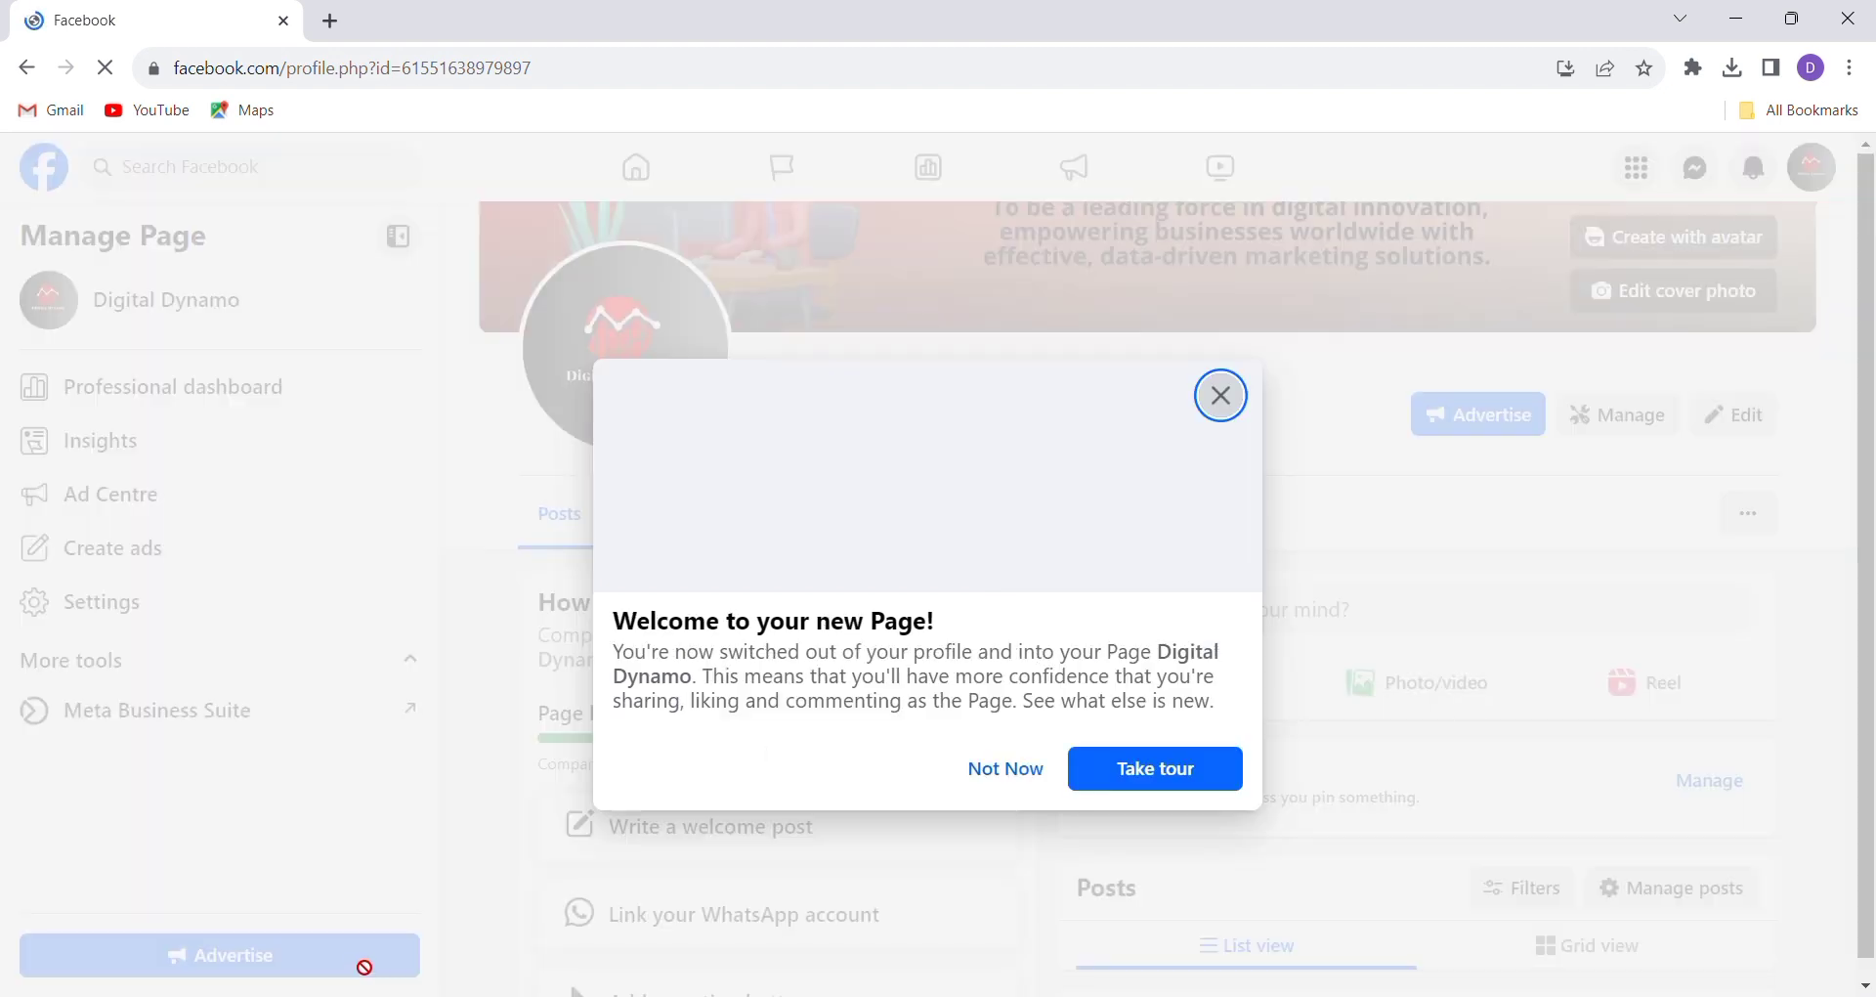
left_click(1234, 376)
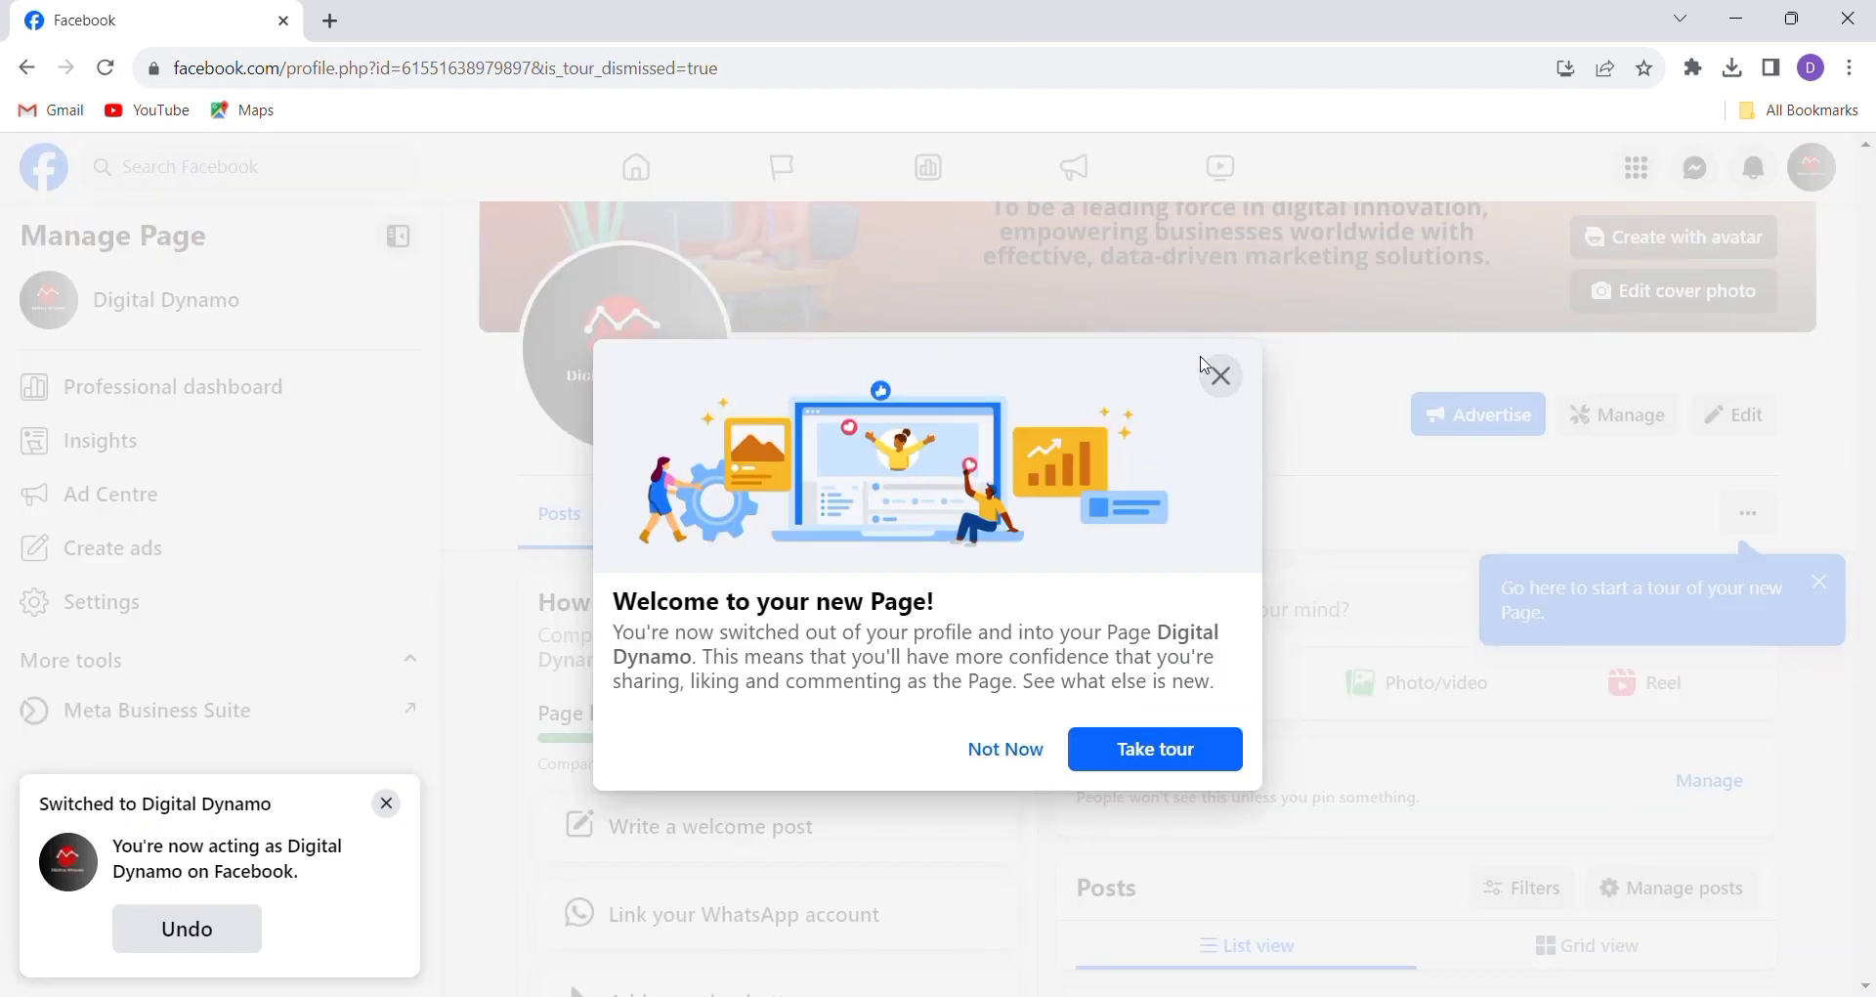
left_click(1212, 369)
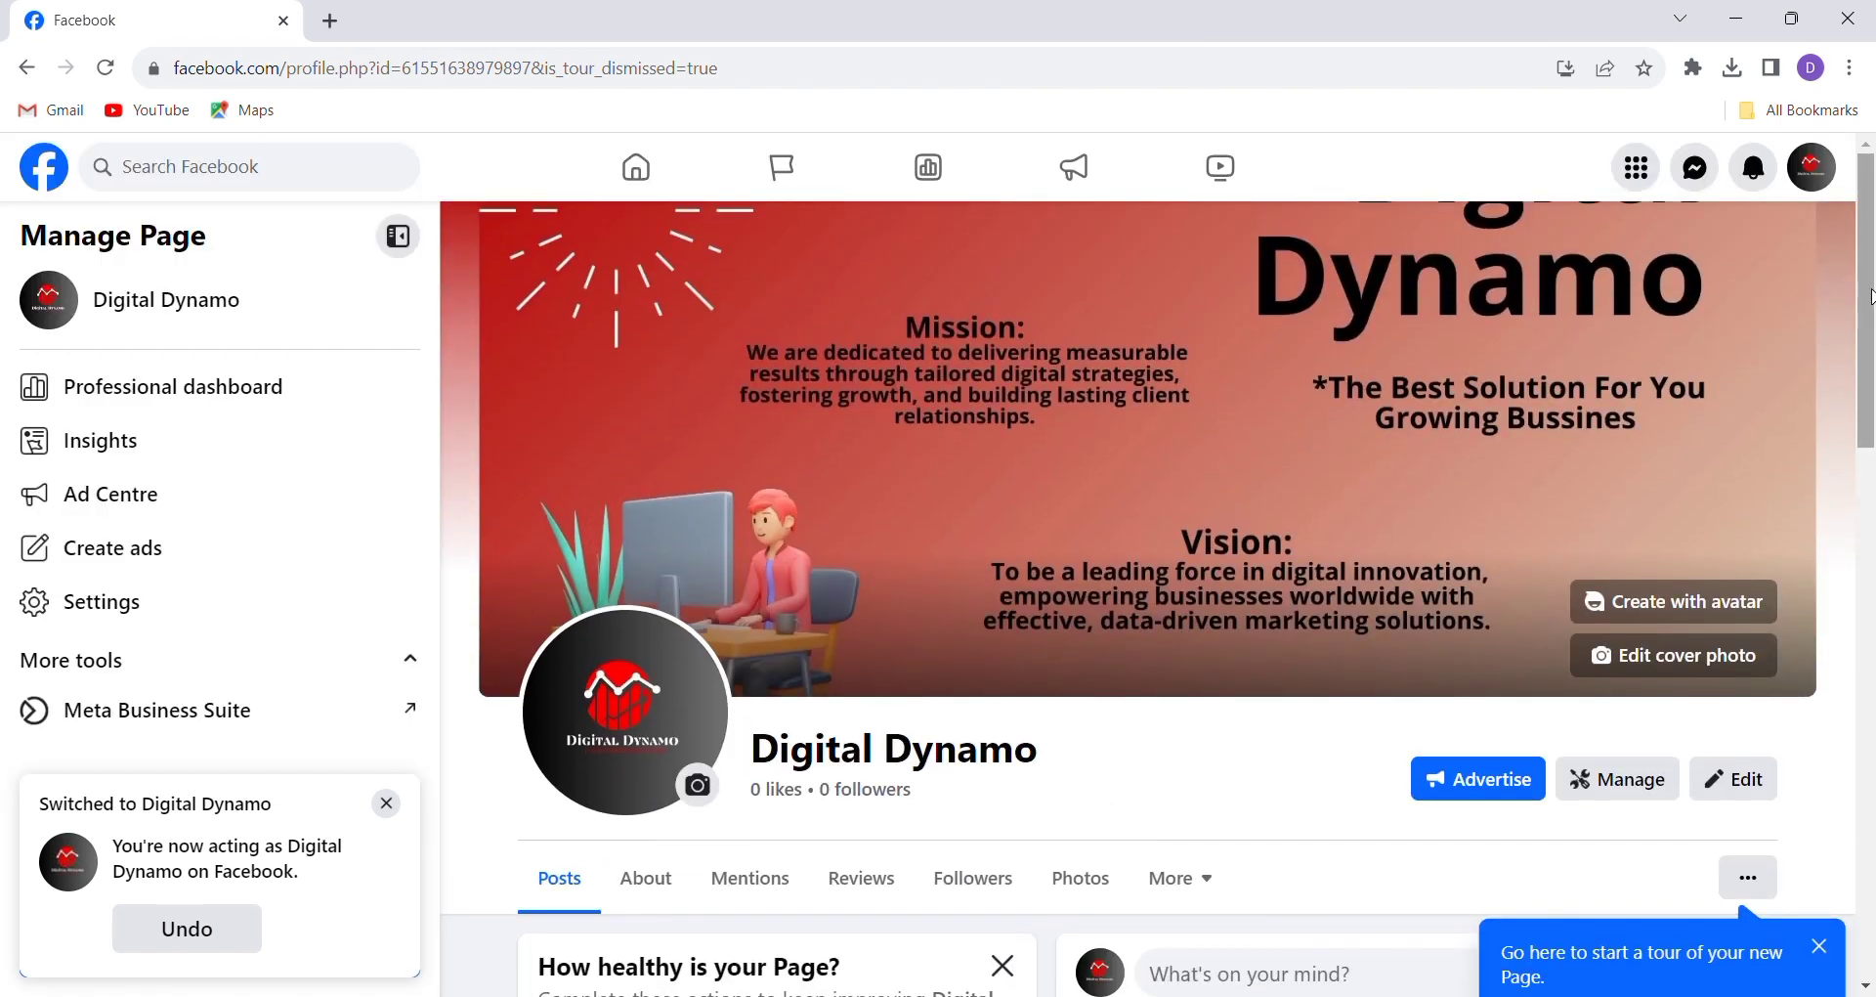
Scroll to the Intro section and open Edit details, showing category Social media agency, location and e-mail
scroll(1868, 274, "down", 2)
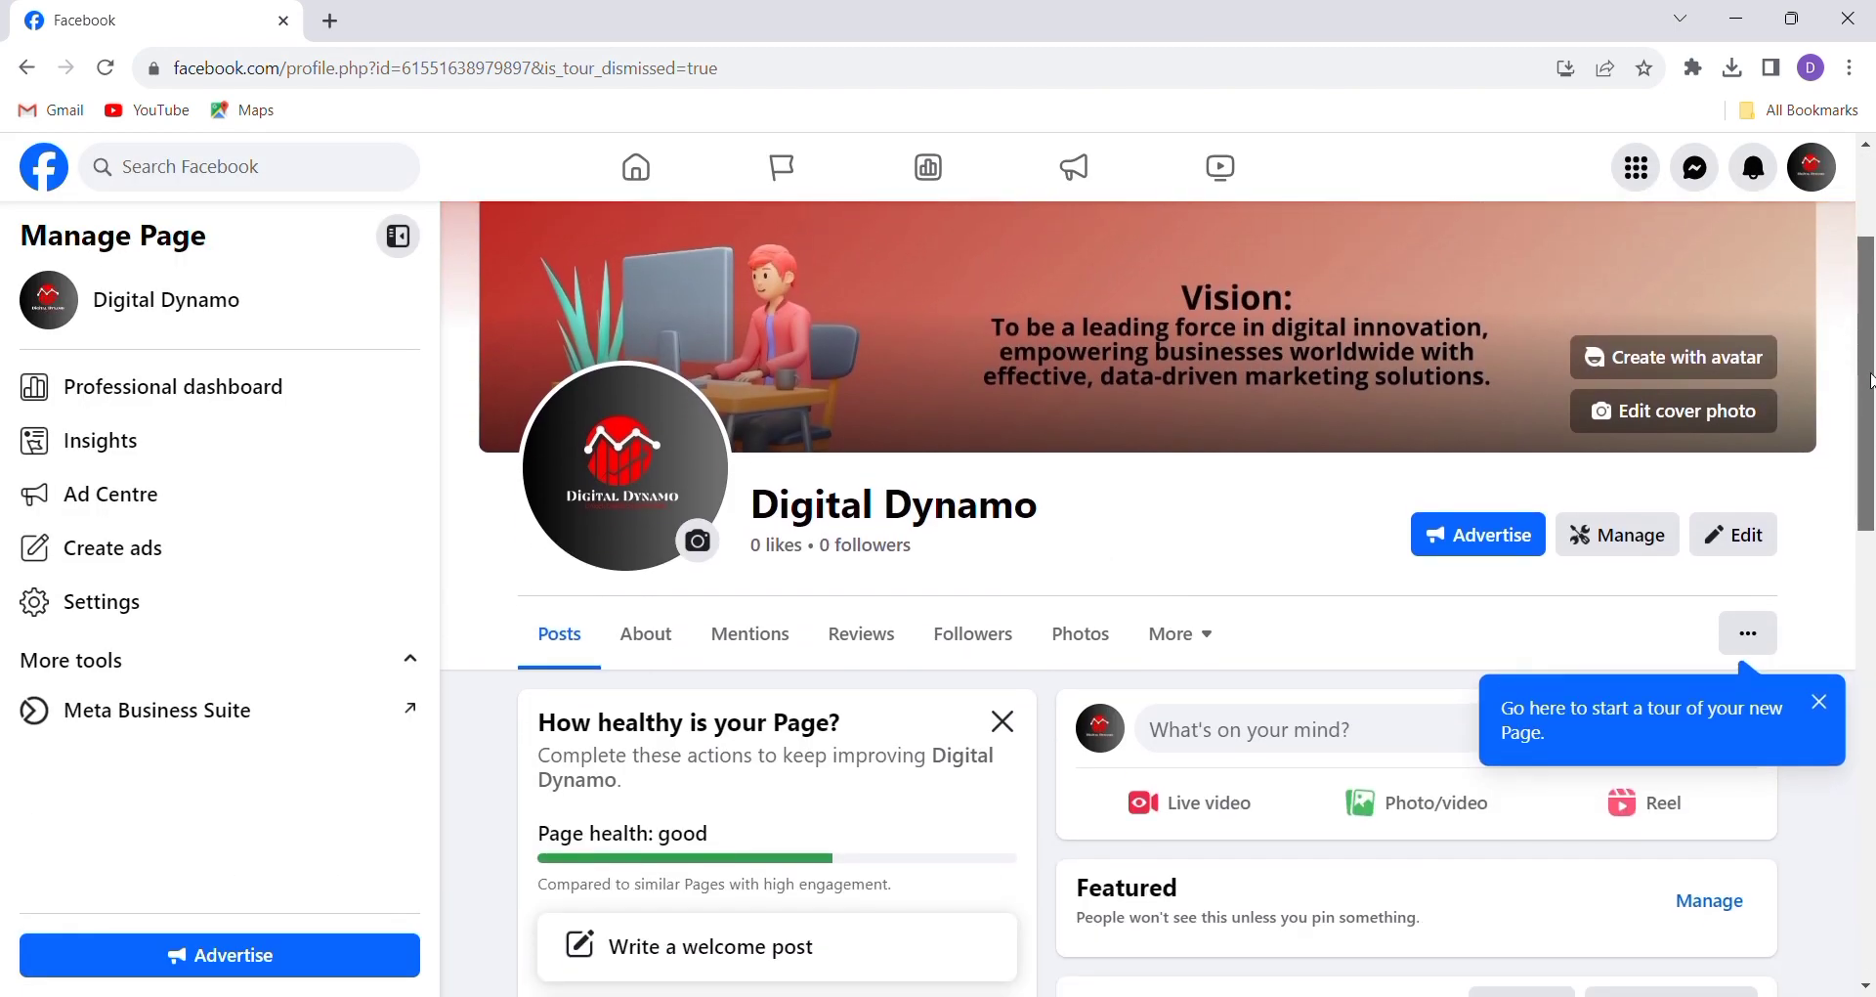
scroll(1867, 288, "up", 2)
left_click_drag(1866, 288, 1871, 440)
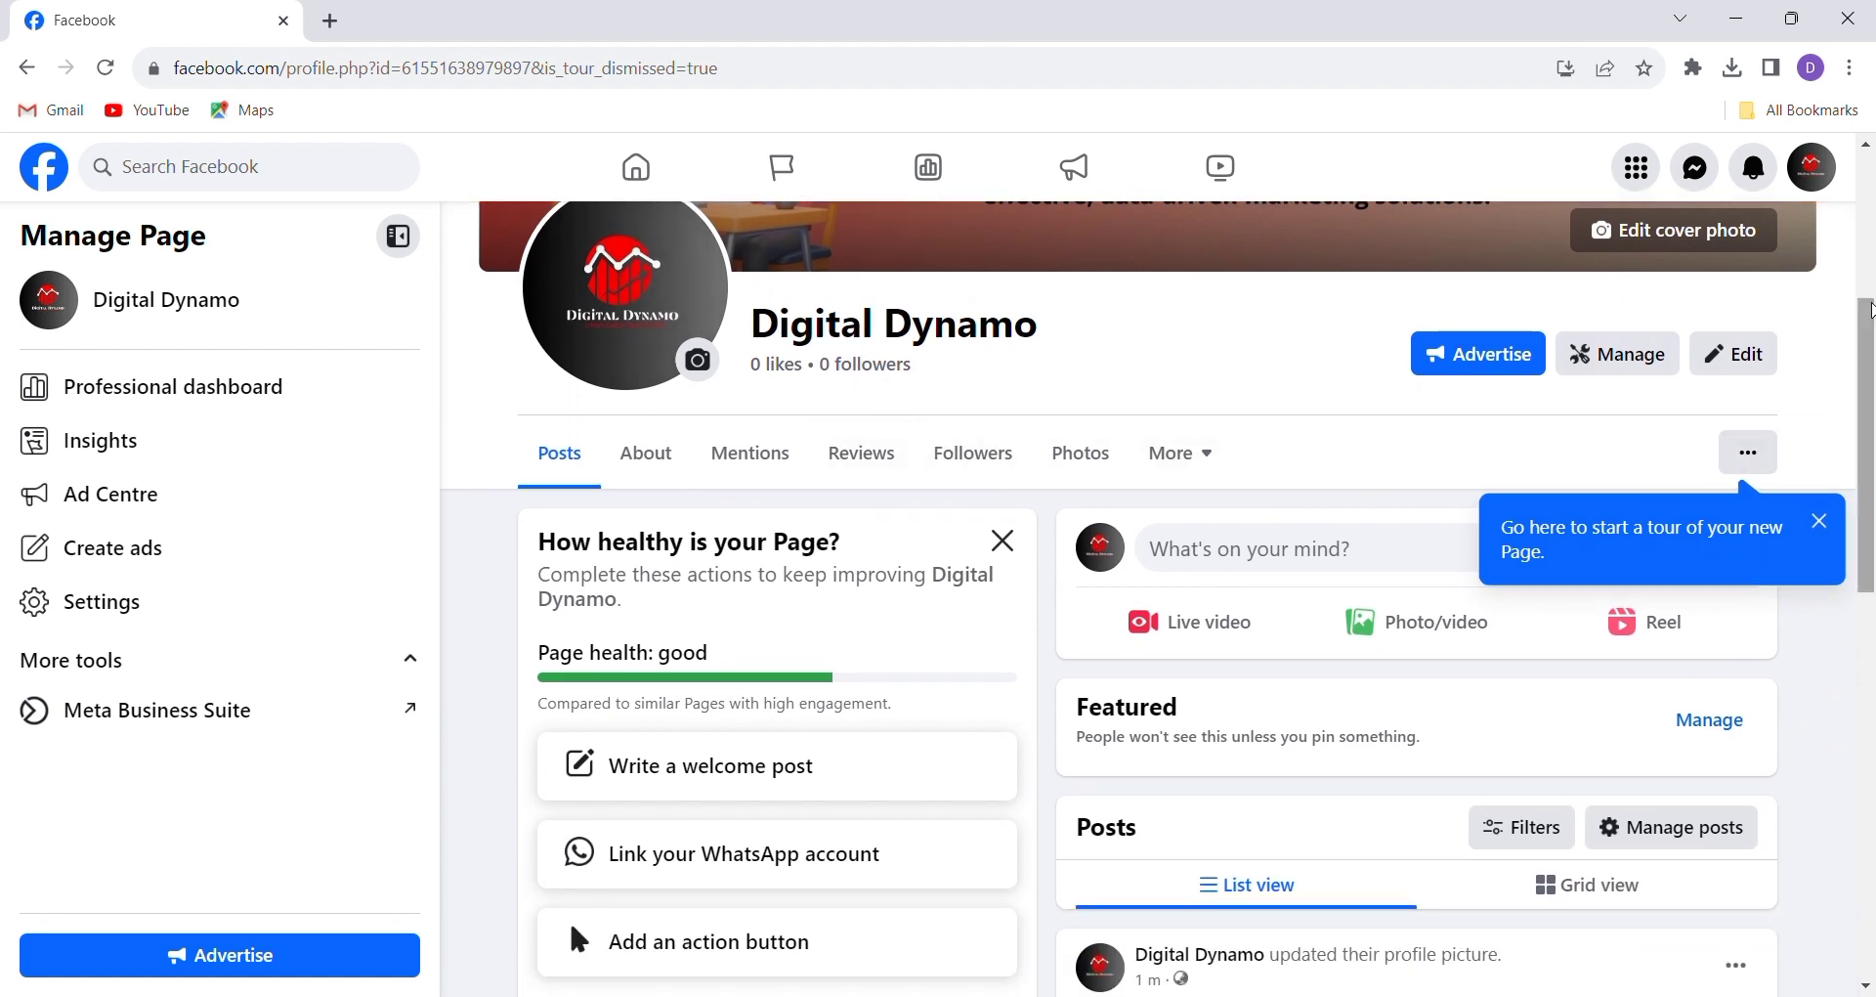
left_click_drag(1868, 317, 1871, 593)
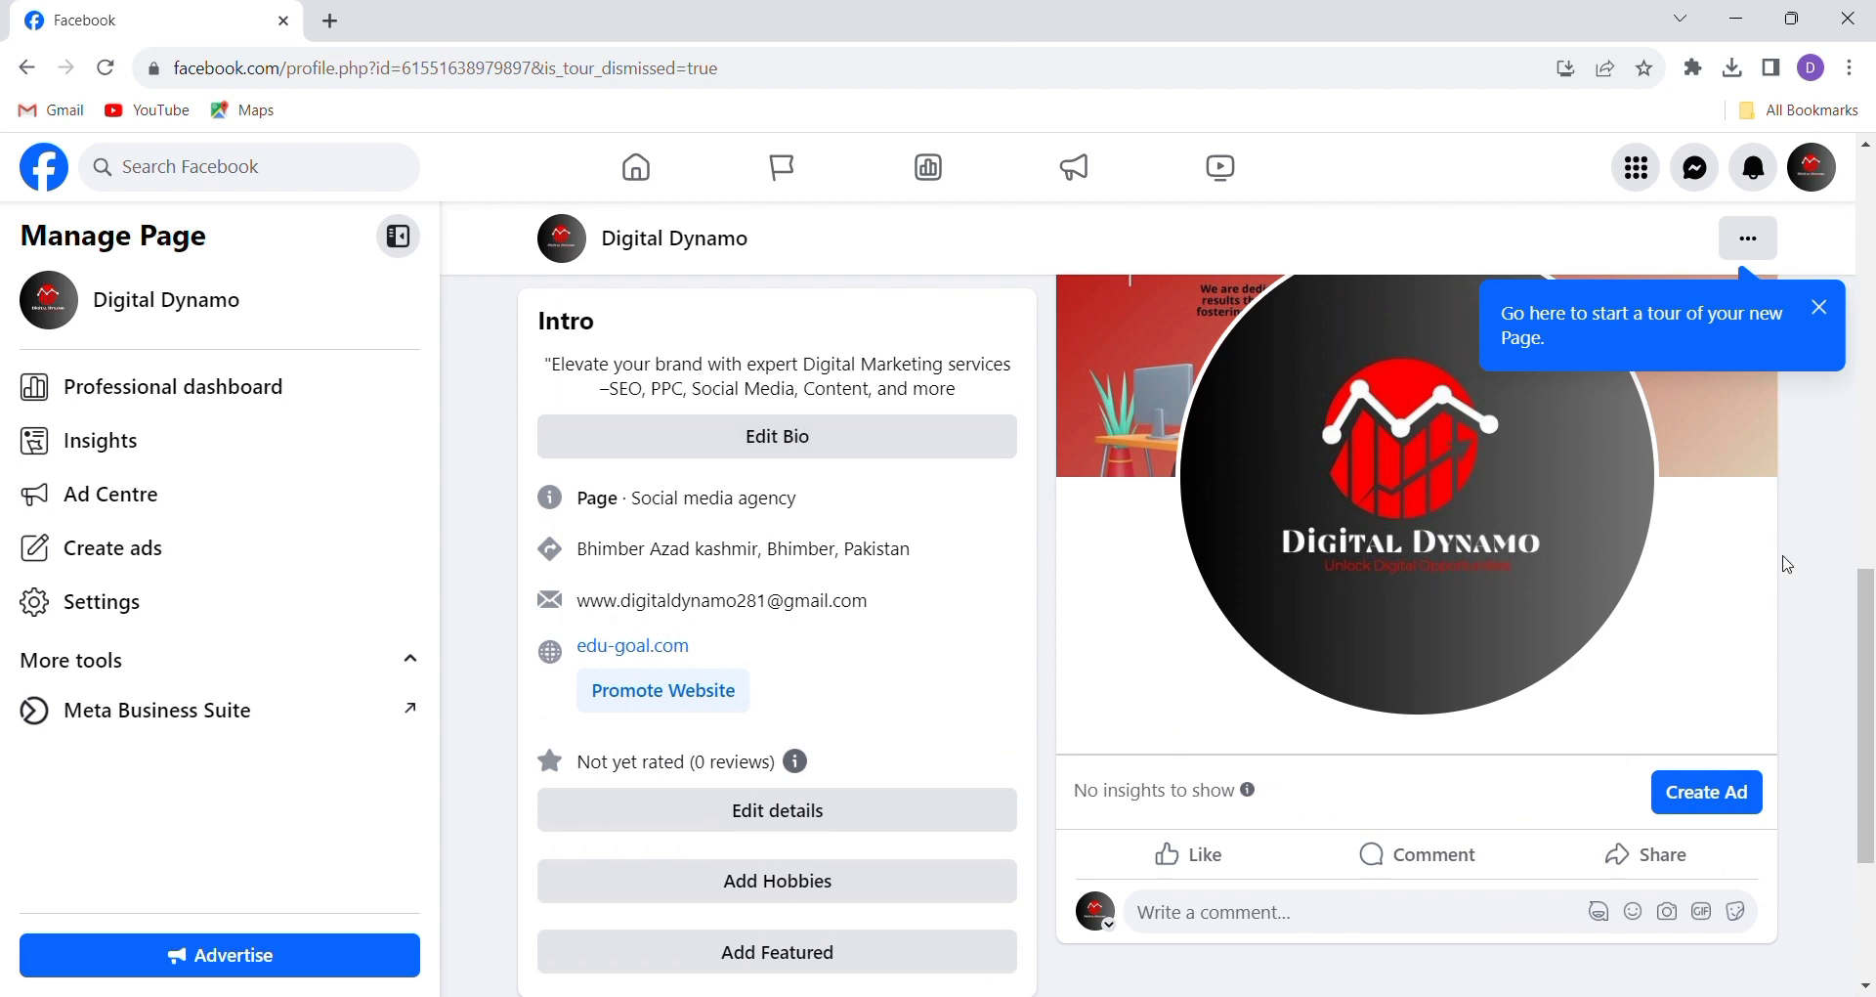
left_click_drag(1866, 645, 1867, 692)
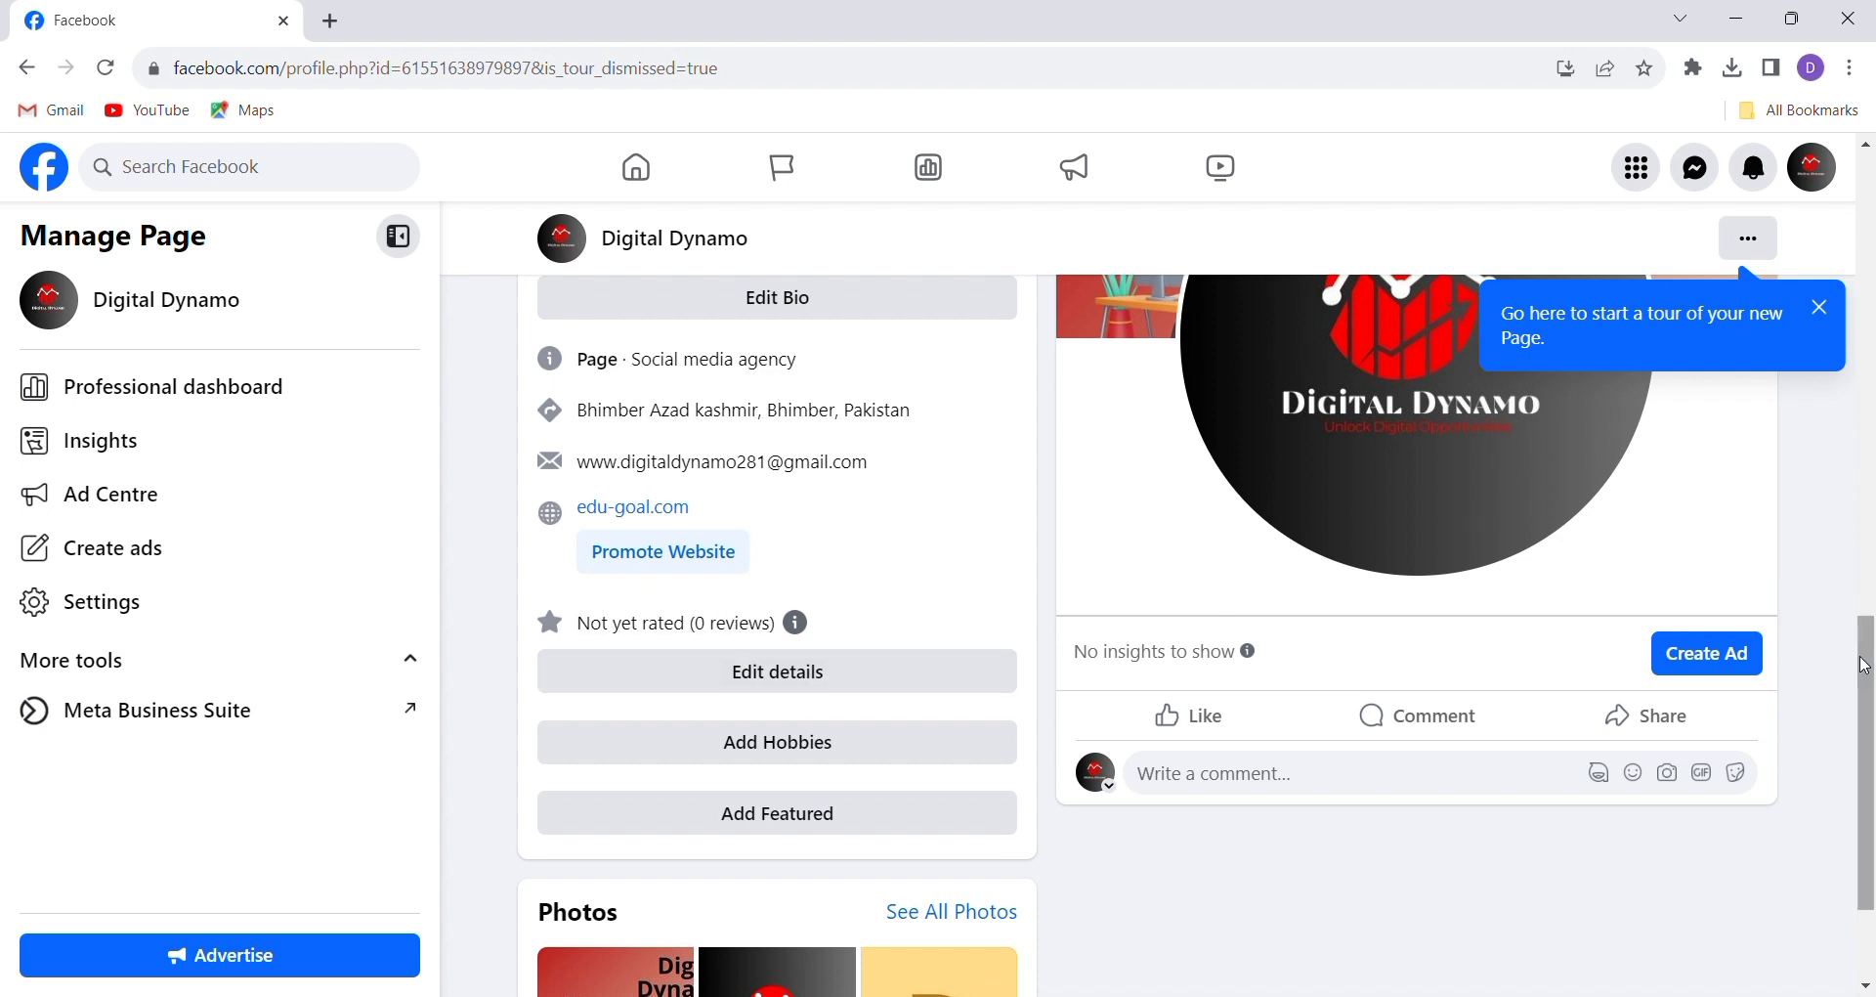
scroll(1864, 666, "down", 2)
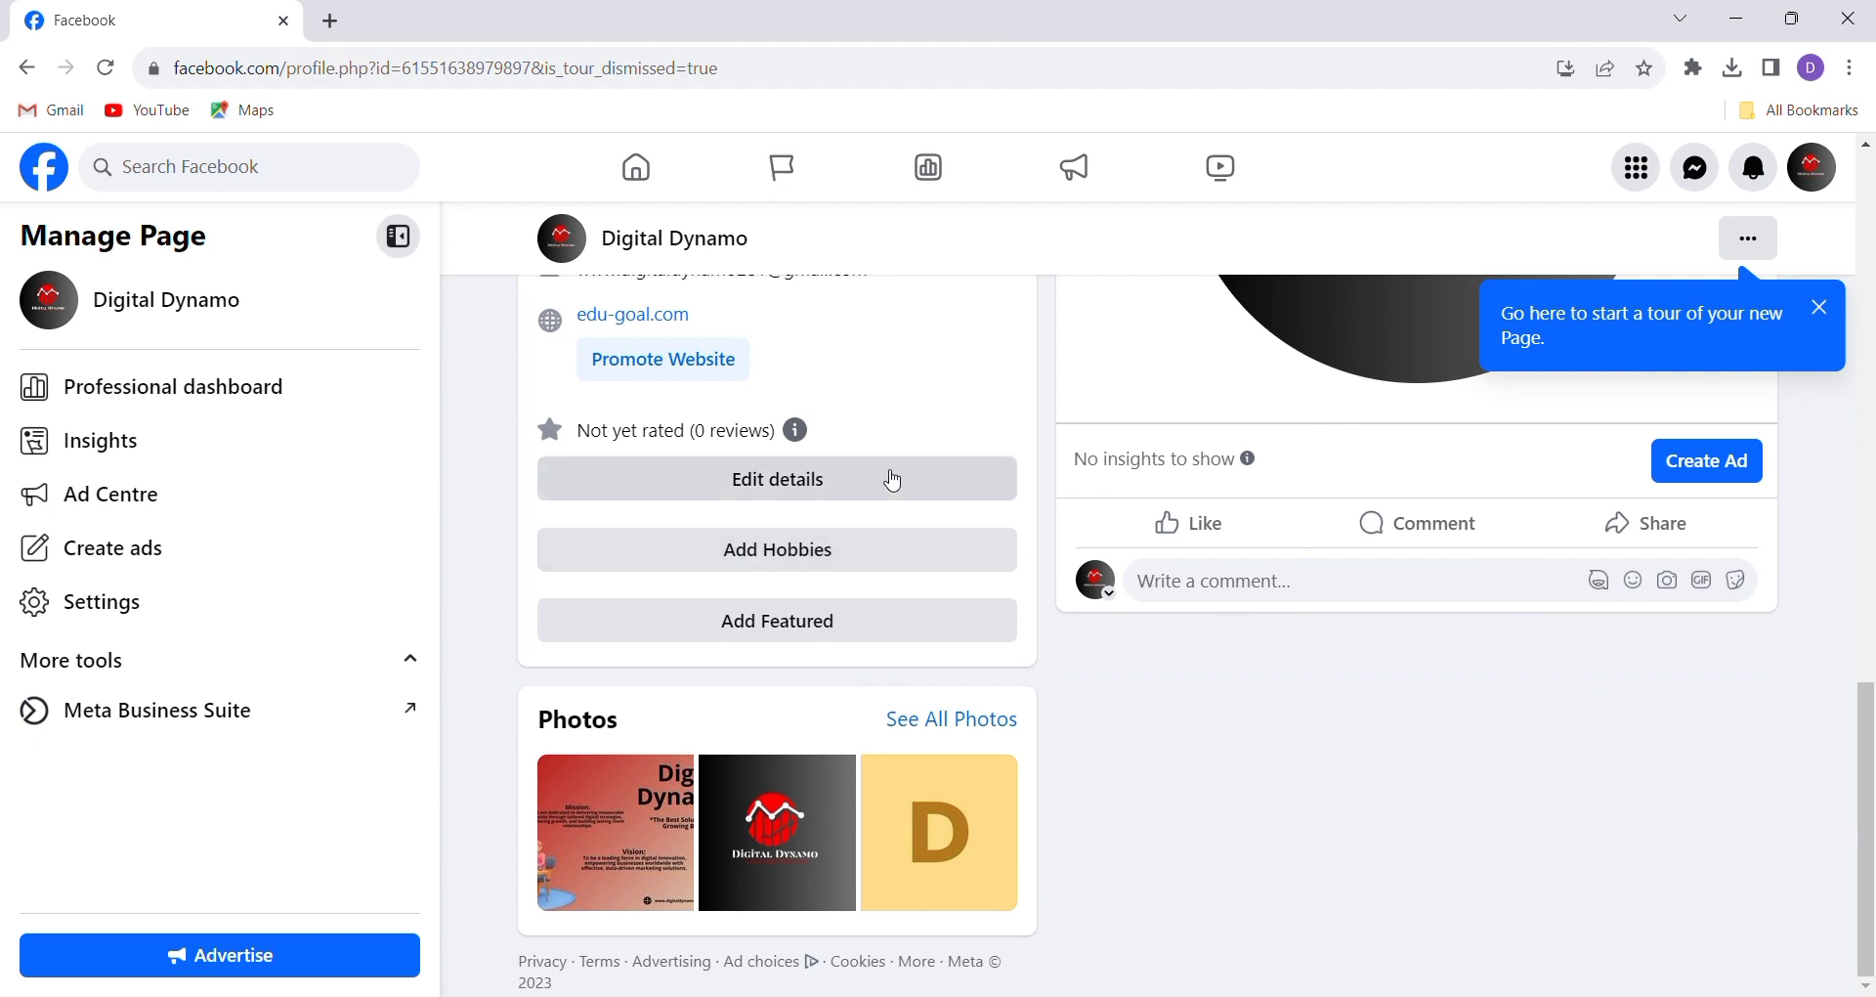
left_click(894, 480)
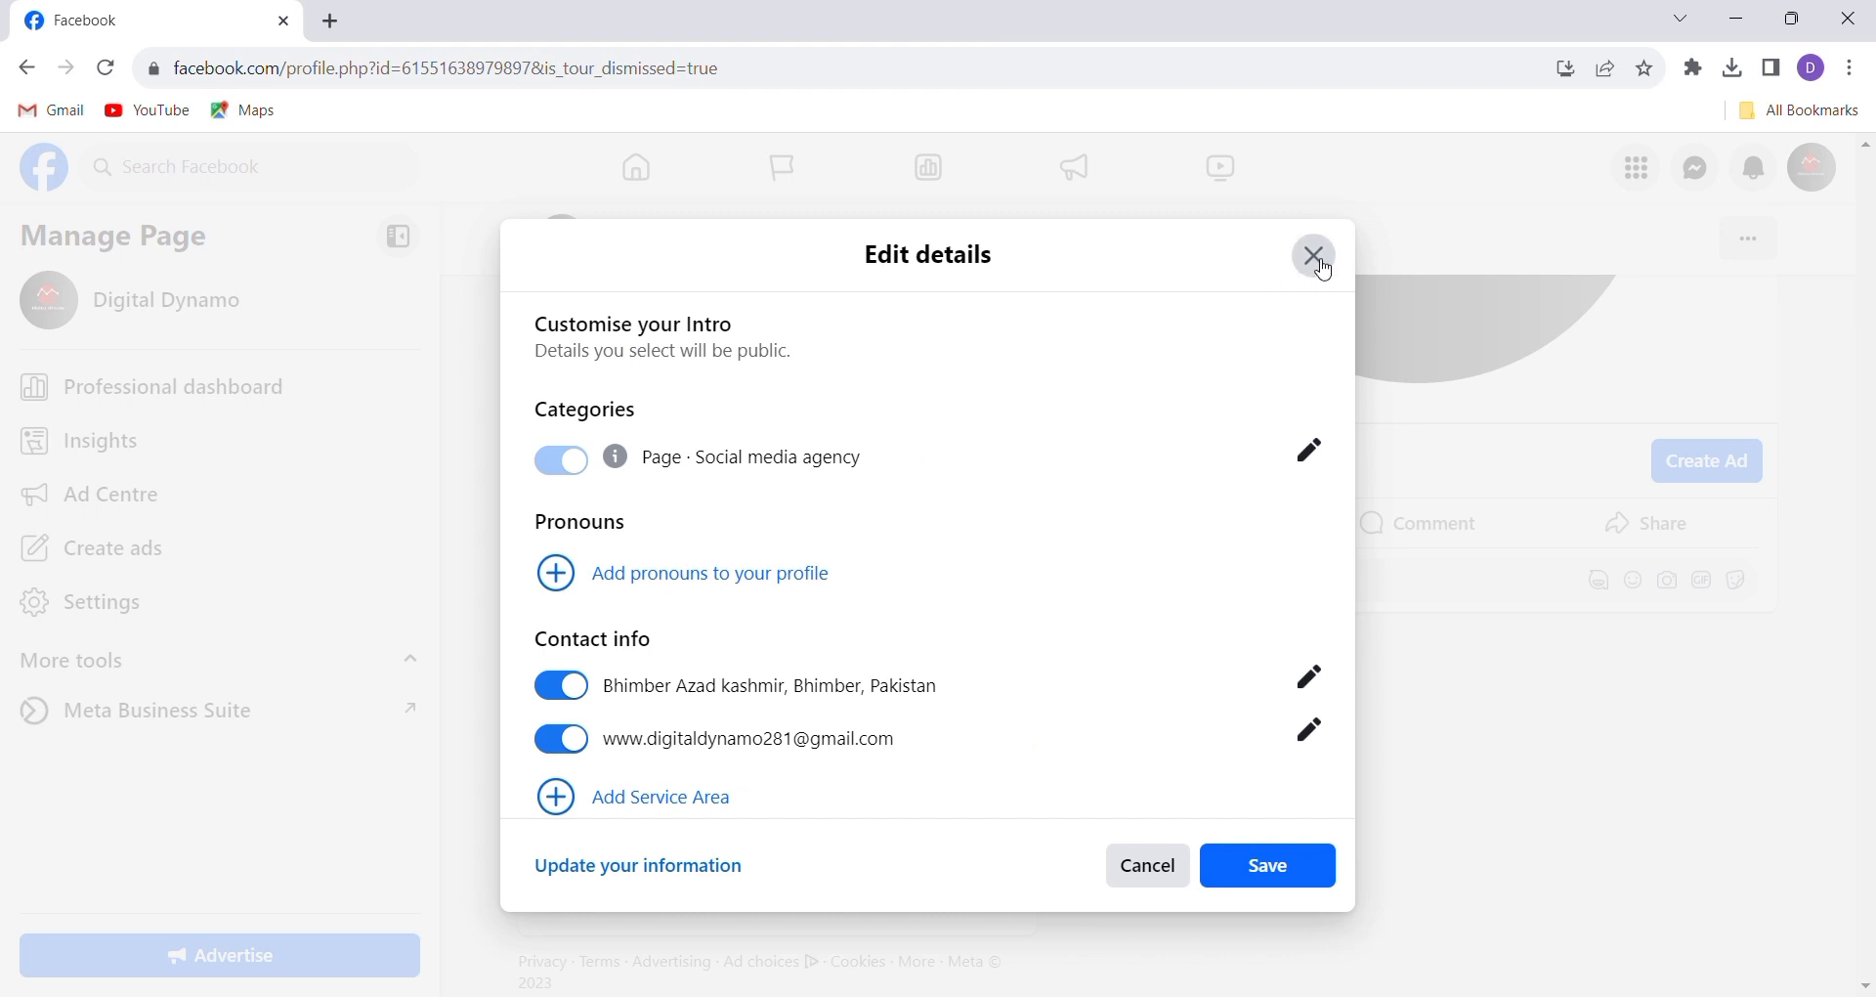
Dismiss the Edit details dialog without changes, returning to the Digital Dynamo Page
left_click(1325, 267)
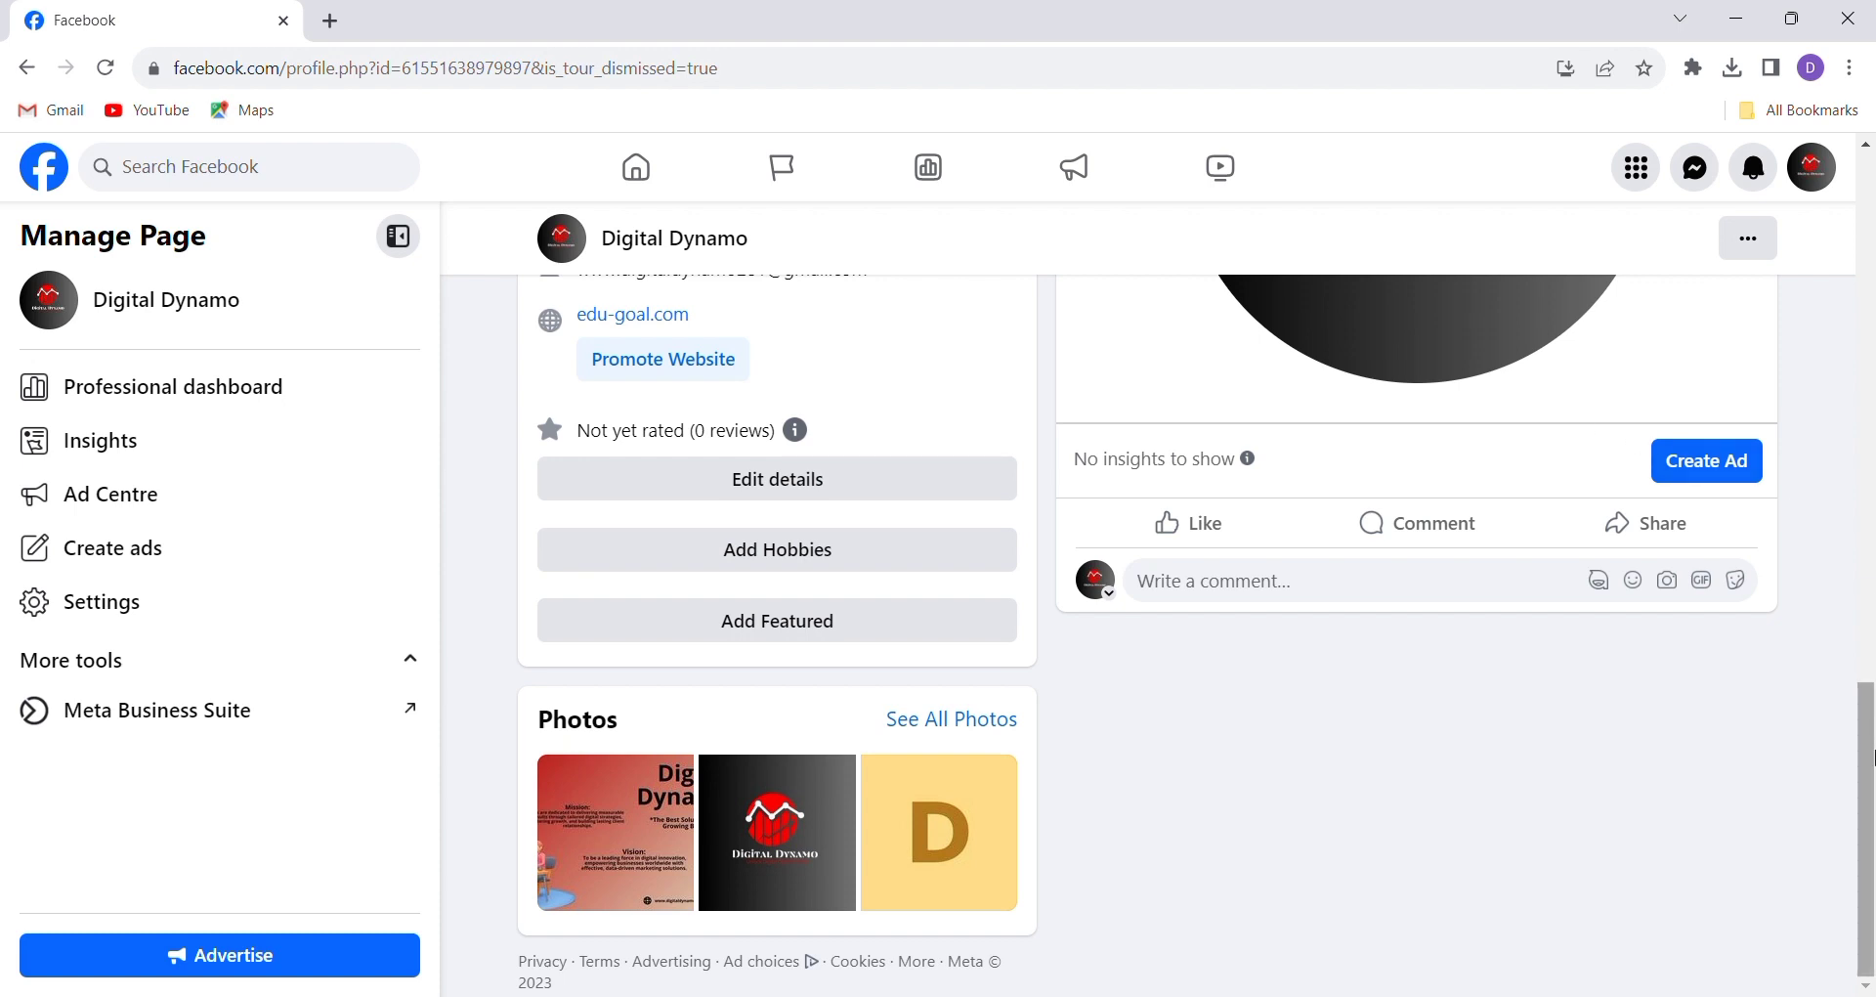
left_click(1868, 759)
left_click_drag(1869, 758, 1843, 281)
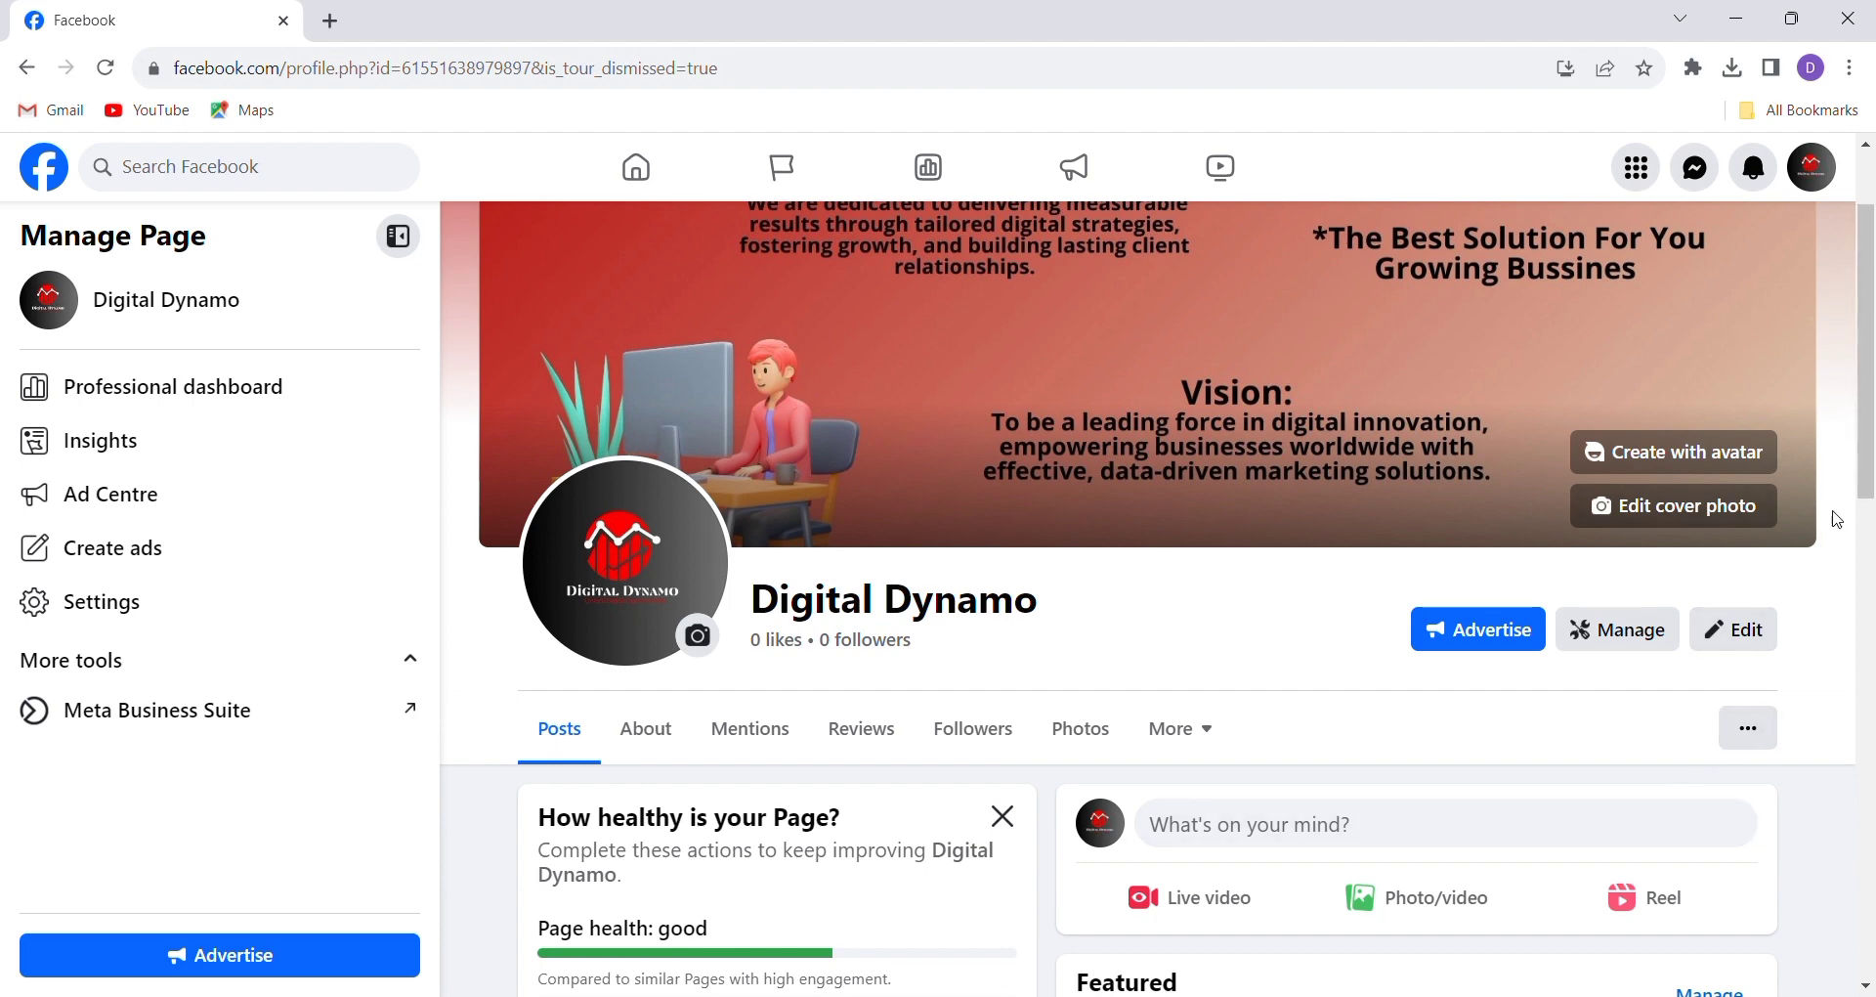
scroll(1495, 618, "down", 3)
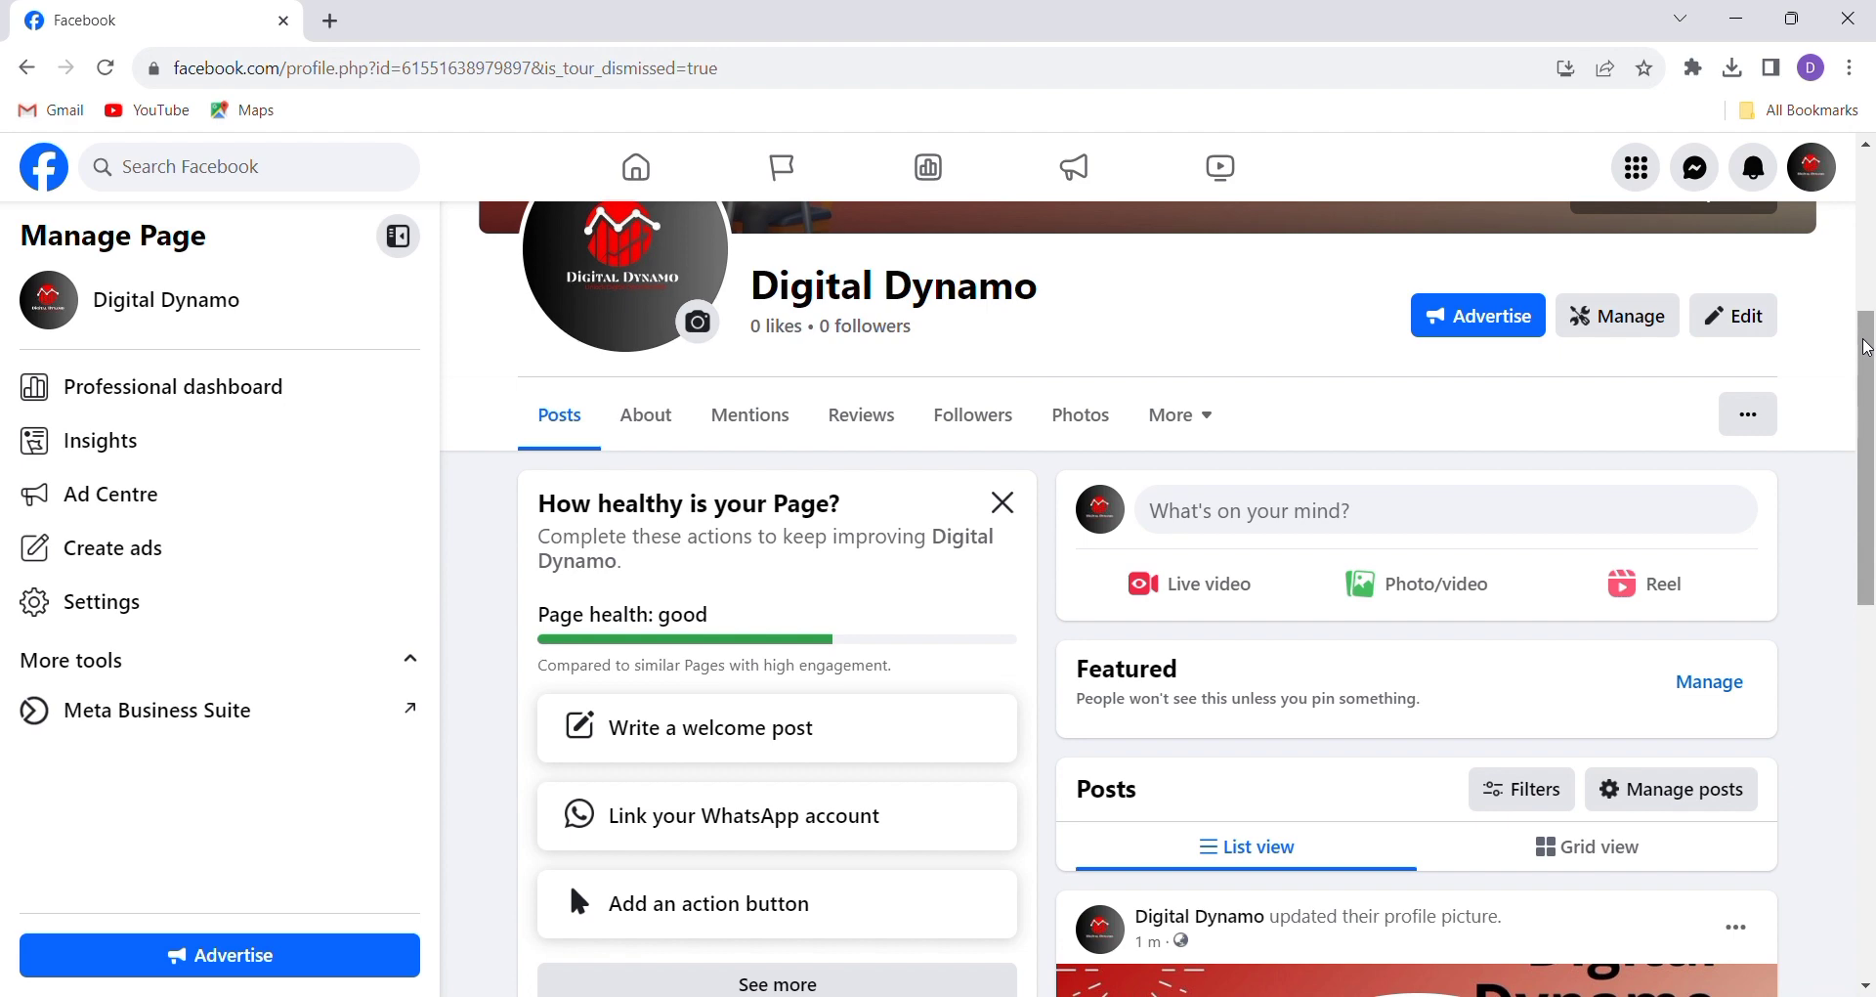
left_click_drag(1864, 337, 1870, 200)
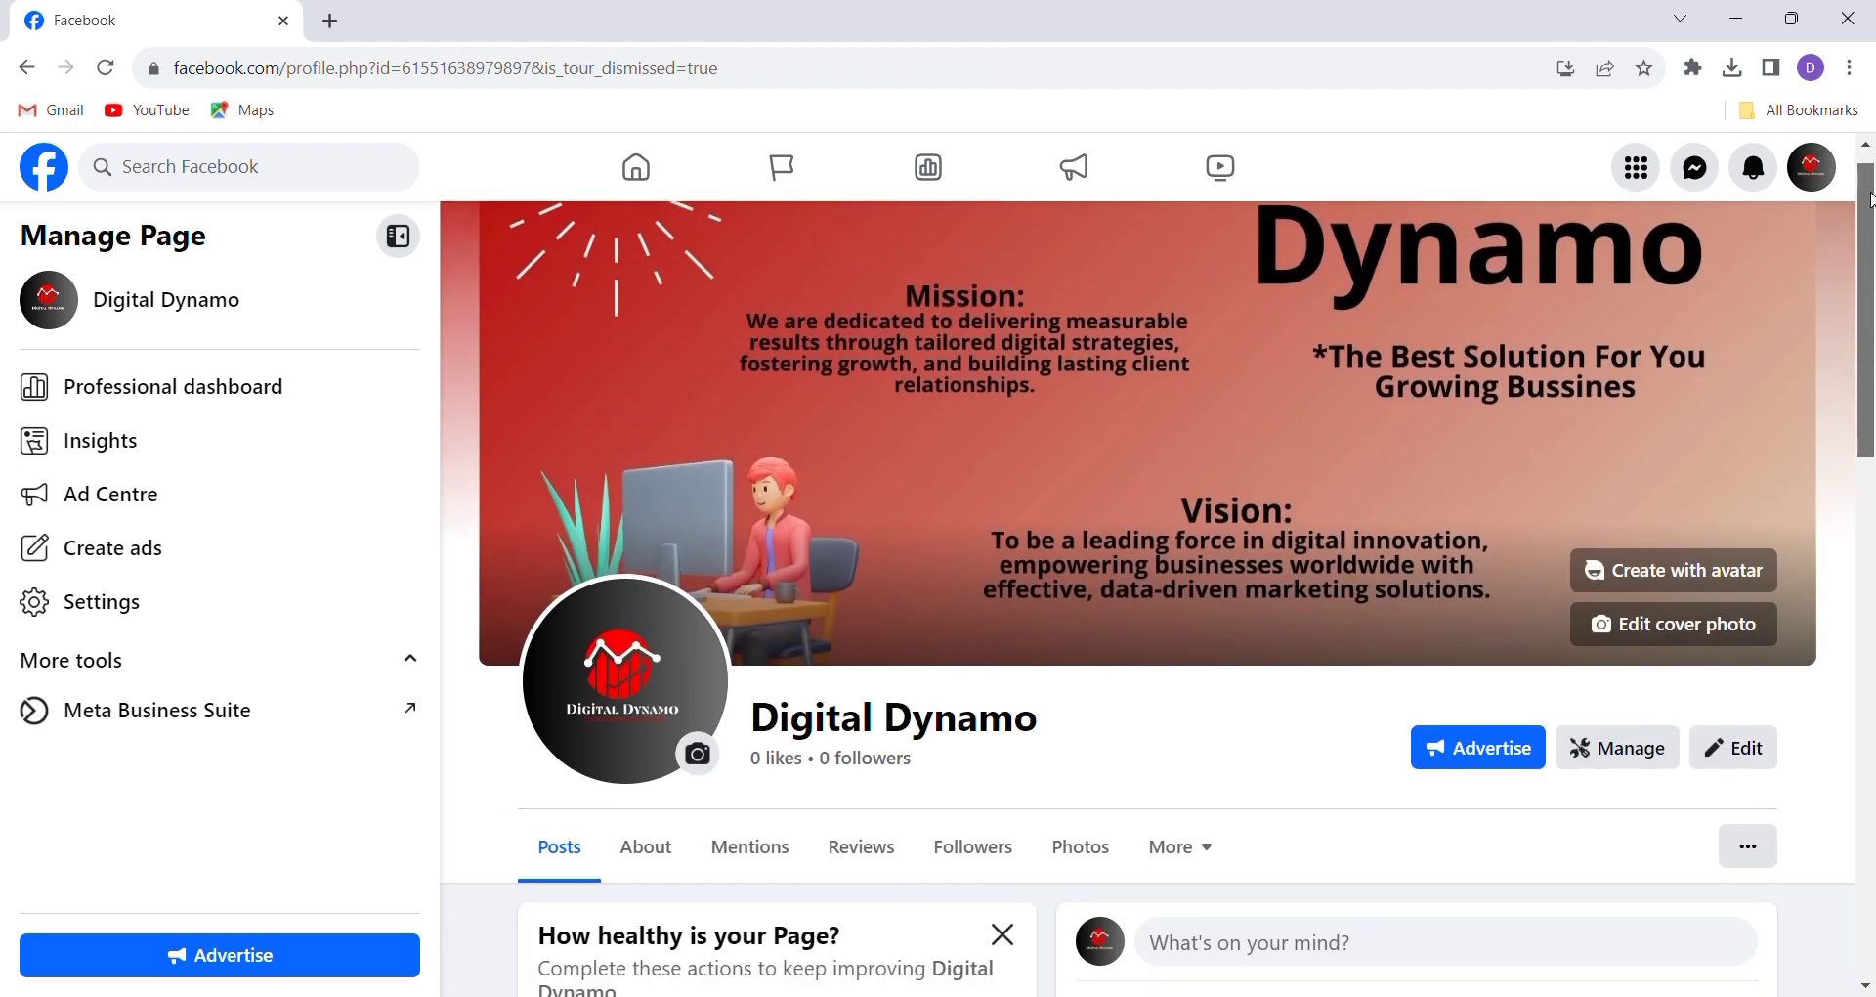